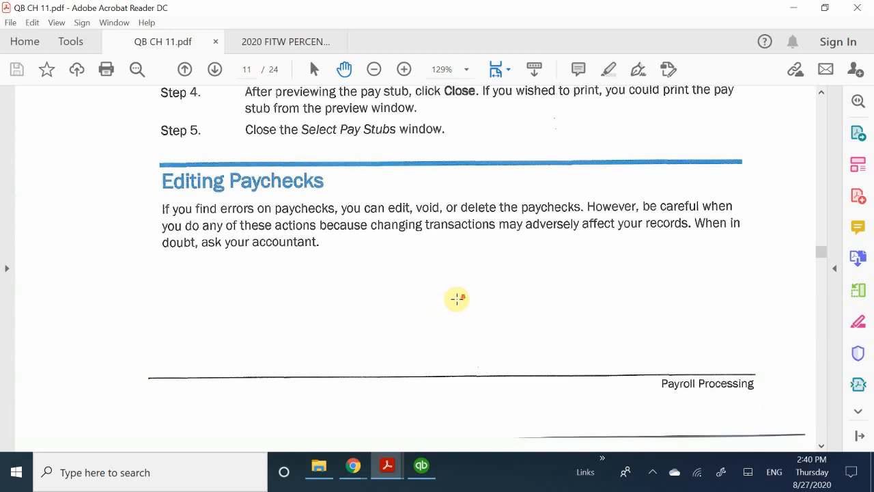
# - Read the Editing Paychecks section in the chapter 11 PDF, including its note and the first Edit/Void Paychecks practice steps
pyautogui.scroll(-10, 457, 298)
pyautogui.scroll(-4, 458, 298)
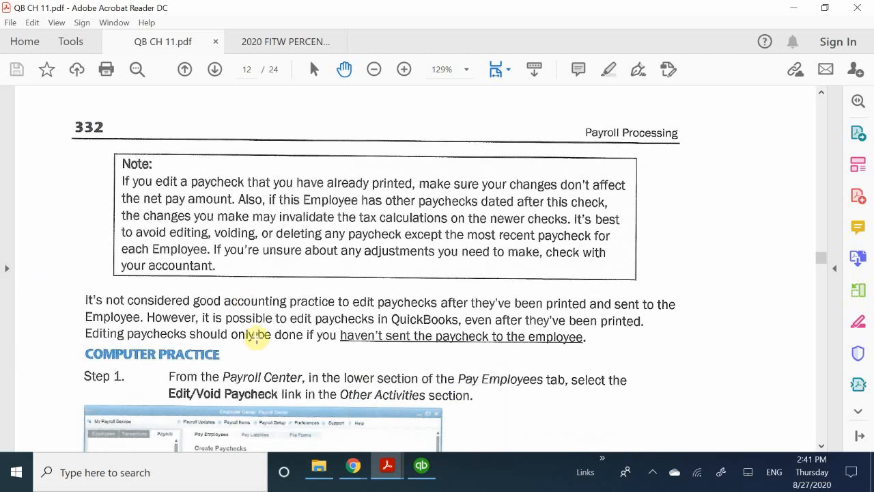
pyautogui.scroll(-2, 257, 336)
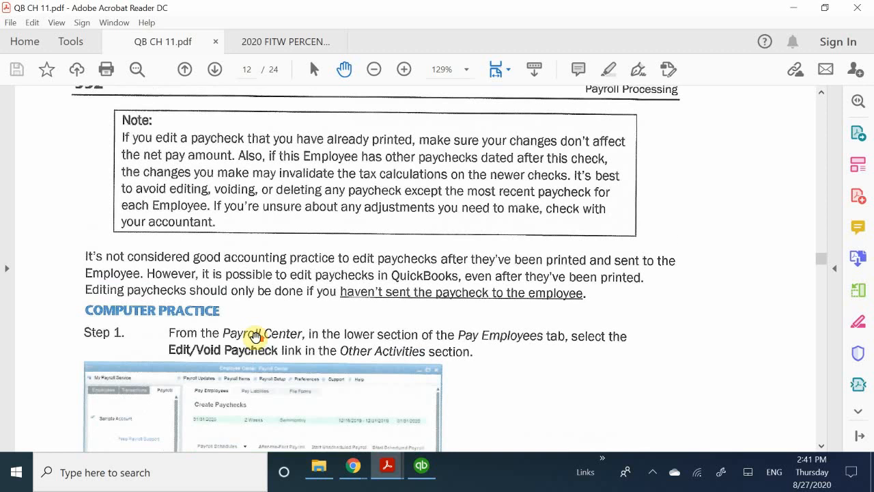
pyautogui.scroll(2, 254, 335)
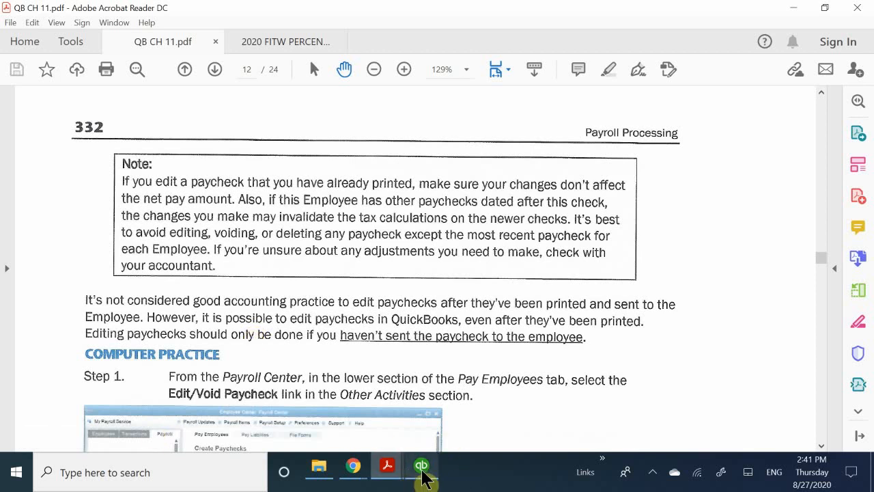
pyautogui.moveTo(419, 472)
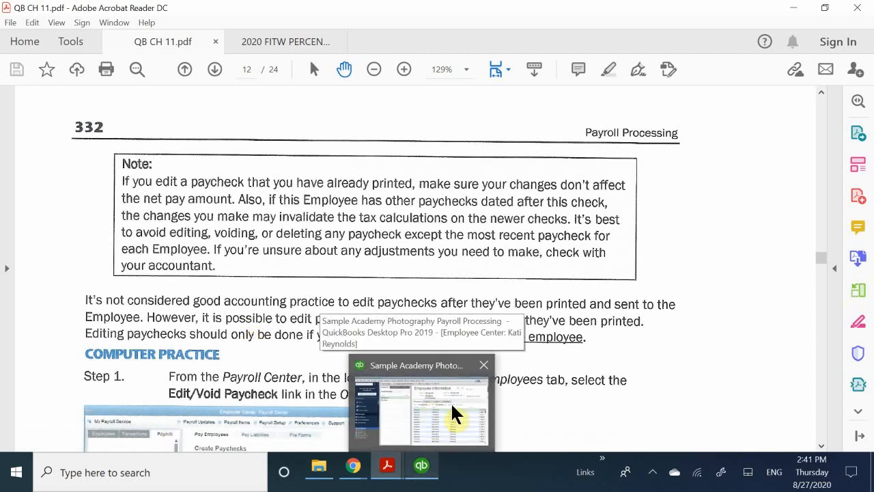
pyautogui.moveTo(453, 413)
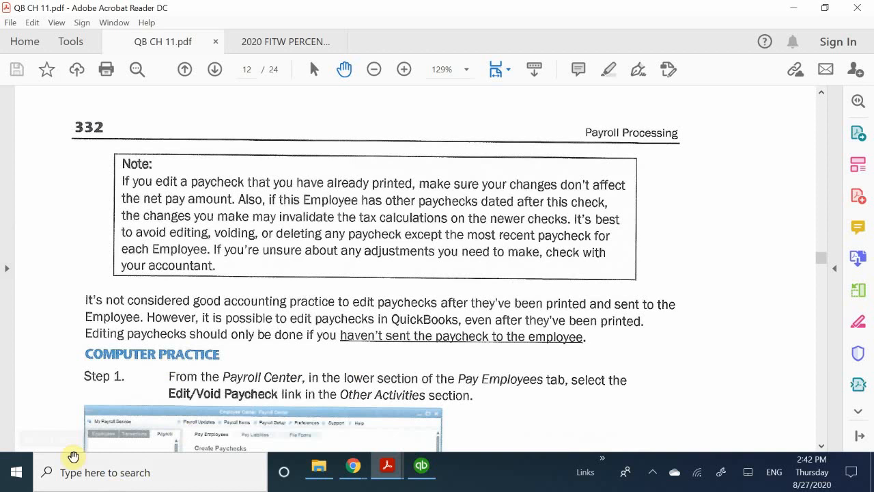
pyautogui.scroll(-2, 155, 333)
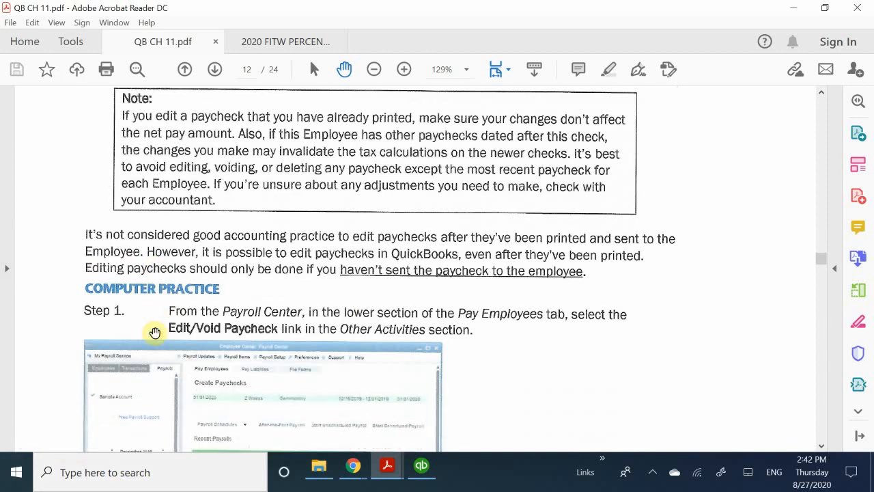
pyautogui.scroll(-2, 155, 333)
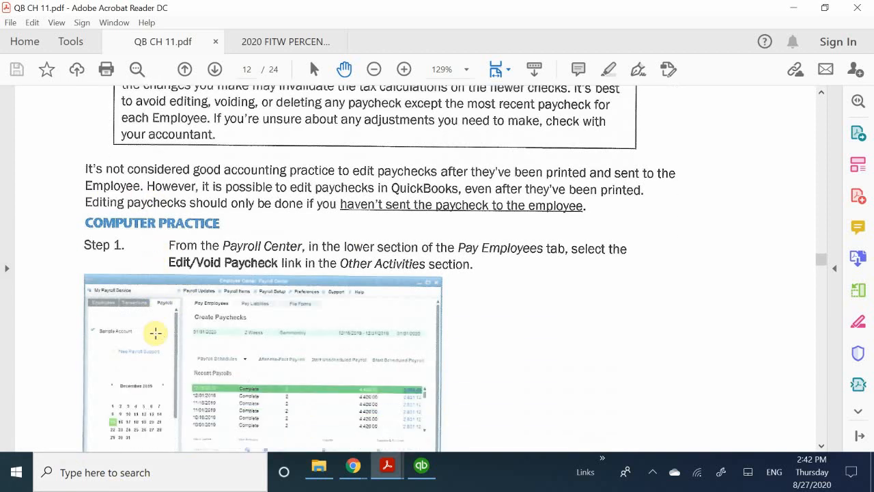
pyautogui.scroll(1, 156, 332)
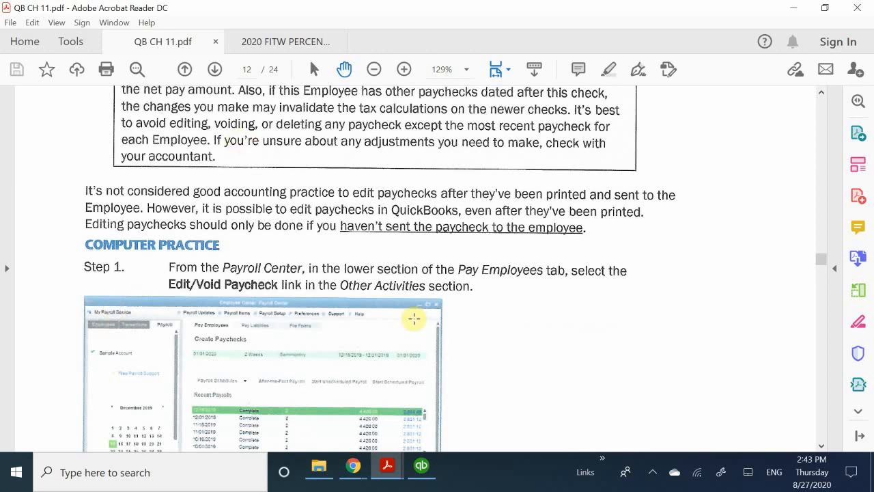
pyautogui.scroll(-5, 416, 311)
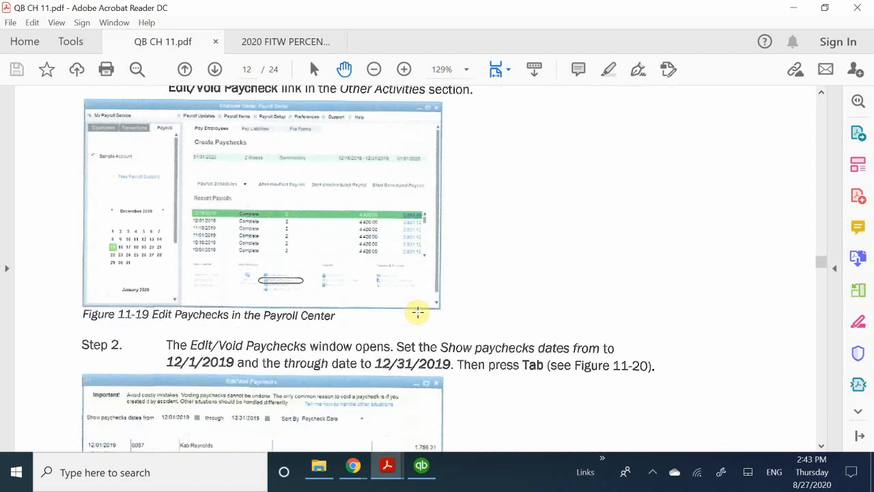
pyautogui.scroll(-3, 418, 312)
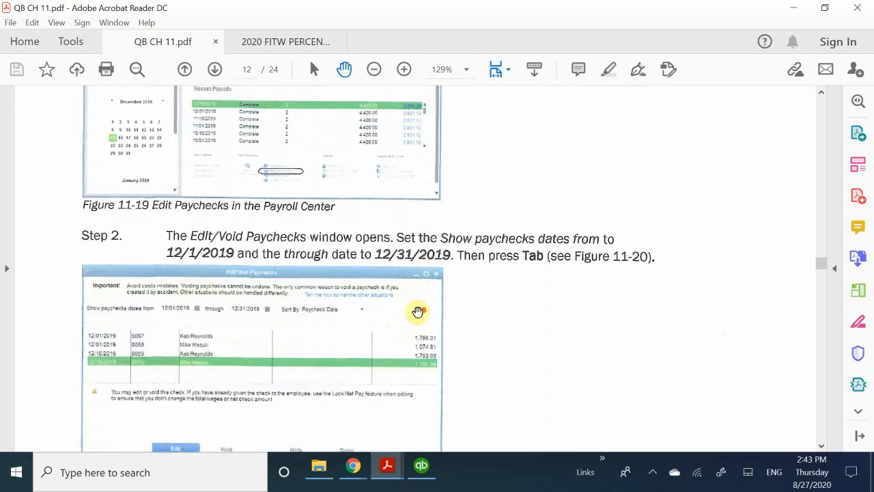
pyautogui.scroll(-2, 418, 313)
pyautogui.scroll(-1, 417, 312)
pyautogui.scroll(1, 416, 308)
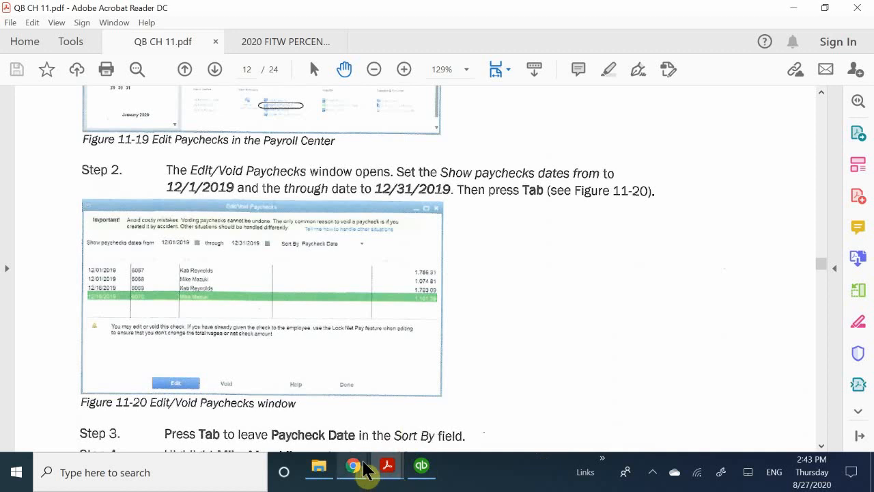
# - Switch to QuickBooks, minimize the Employee Center and maximize the Home page
pyautogui.click(424, 466)
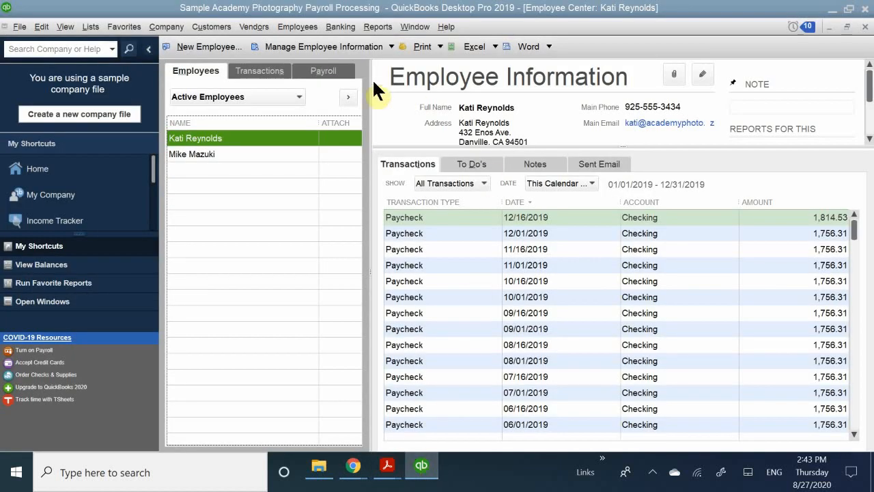
pyautogui.click(832, 26)
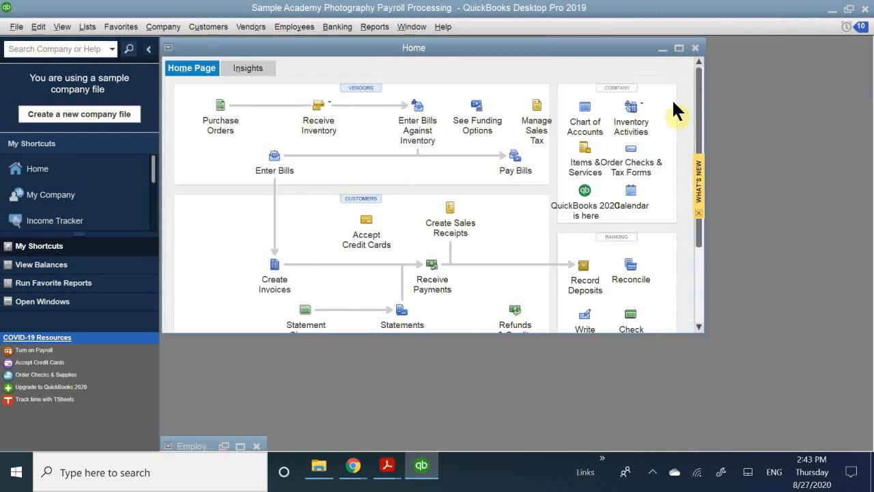
pyautogui.click(679, 48)
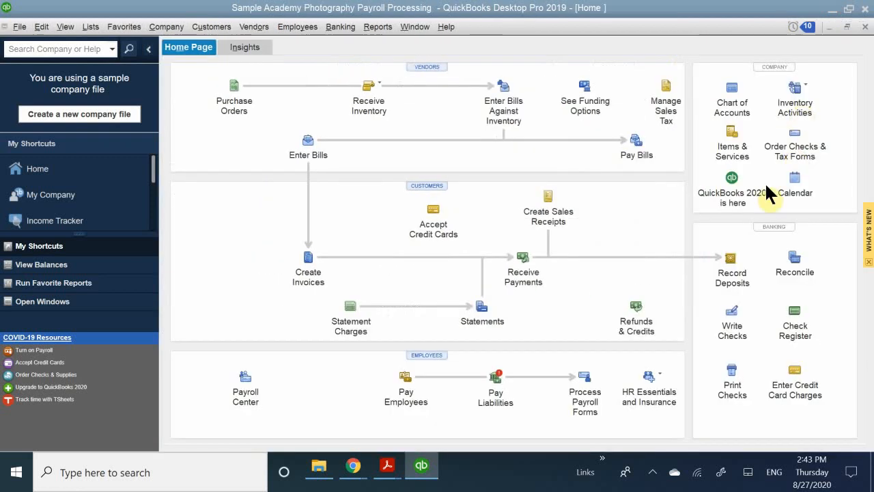
# - Examine the check register of the Savings account and close it
pyautogui.click(795, 313)
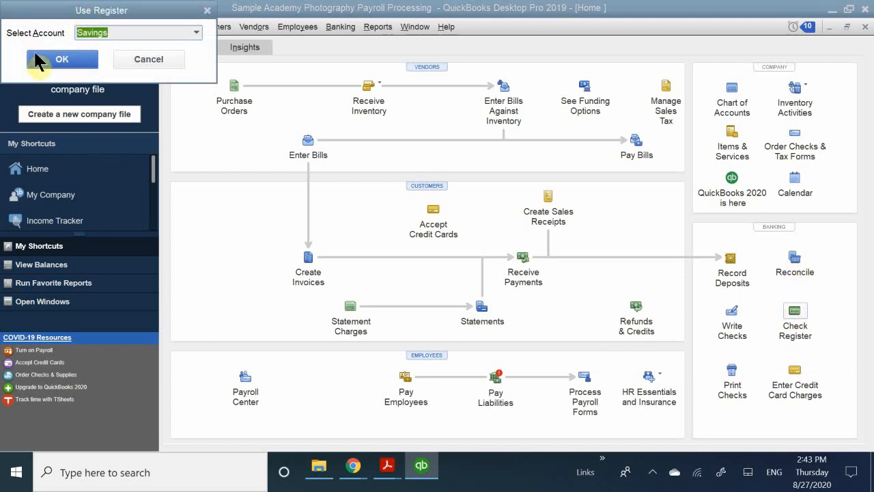
pyautogui.click(55, 61)
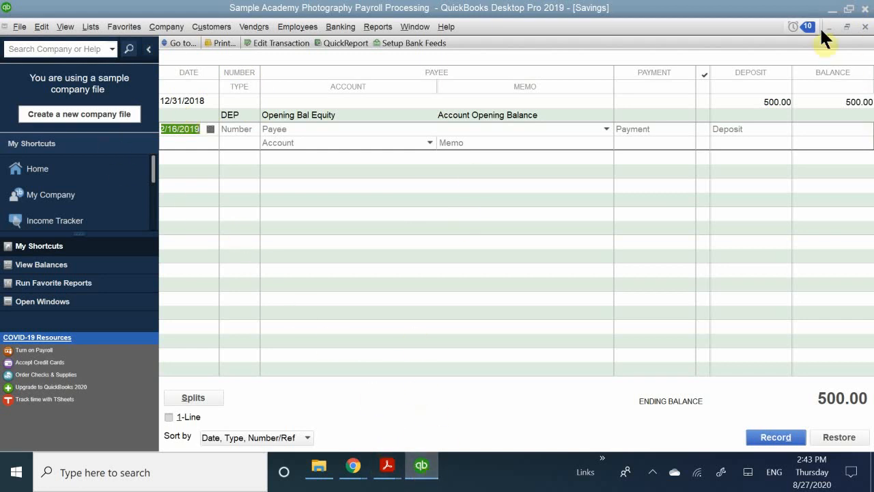
pyautogui.click(864, 27)
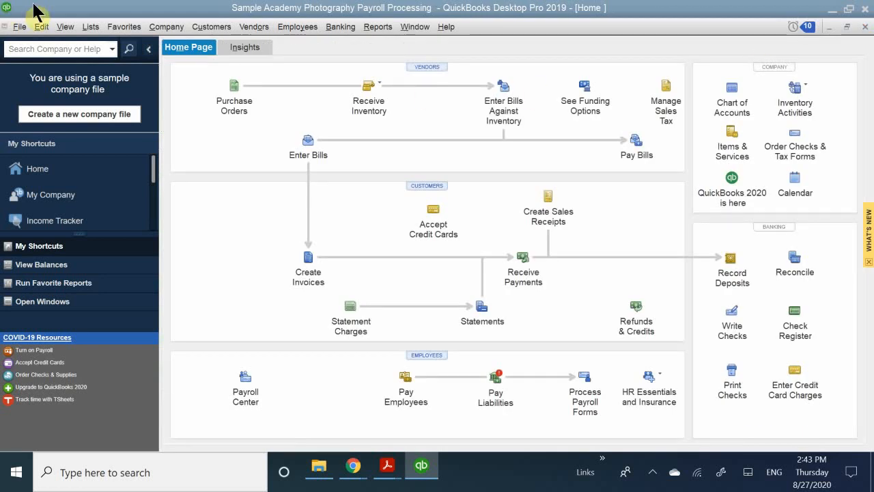
# - Open the selection of paychecks to print from the print forms
pyautogui.click(17, 27)
pyautogui.click(4, 26)
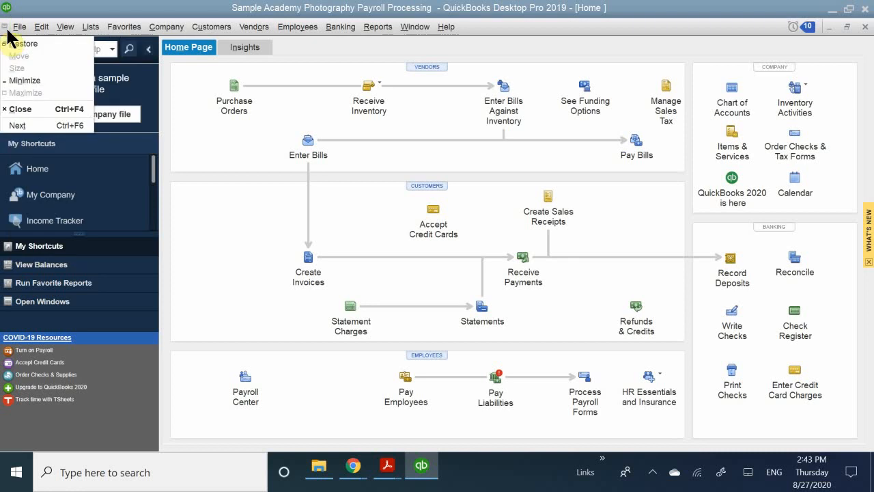
pyautogui.moveTo(12, 27)
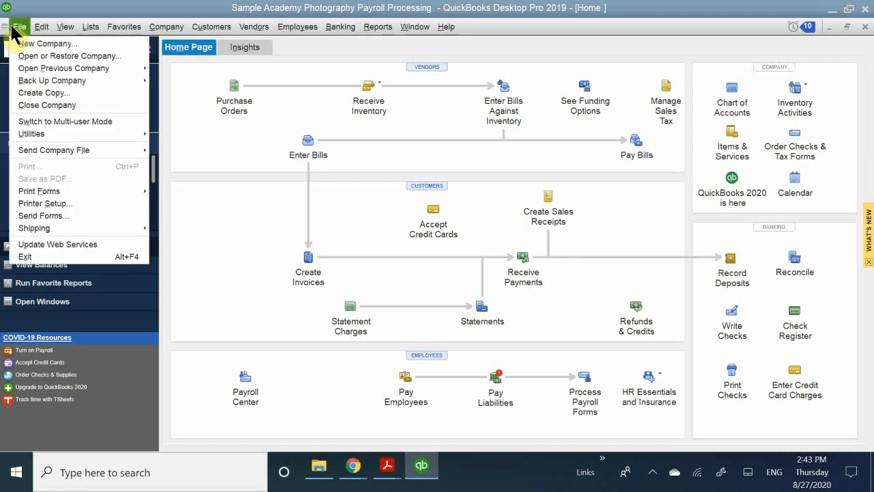
pyautogui.moveTo(64, 192)
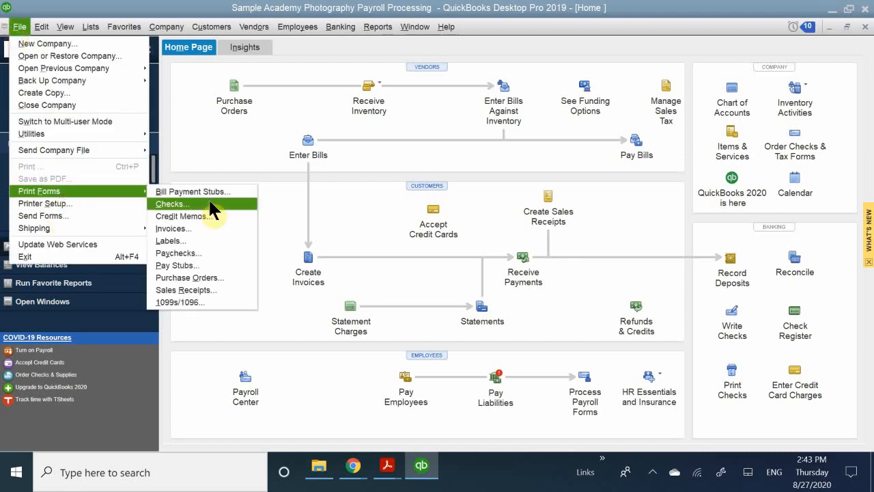
pyautogui.click(231, 253)
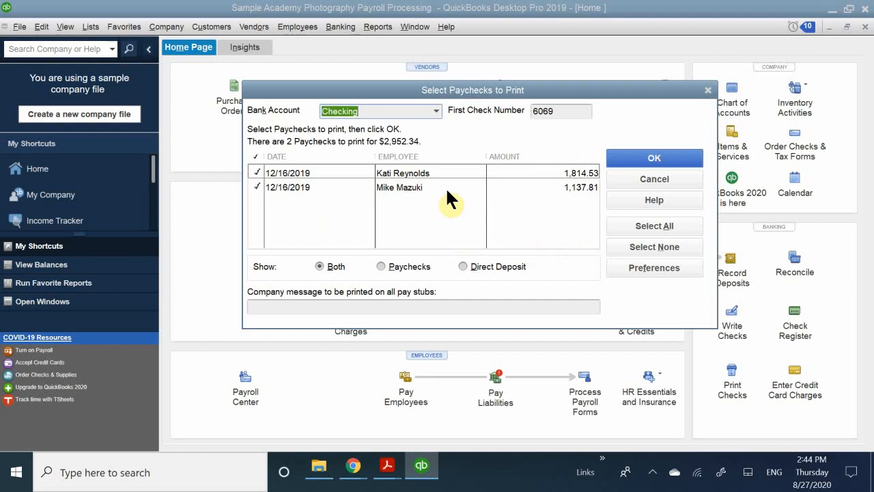
# - Print both selected 12/16/2019 paychecks in the Voucher check style to the Microsoft XPS Document Writer
pyautogui.click(650, 159)
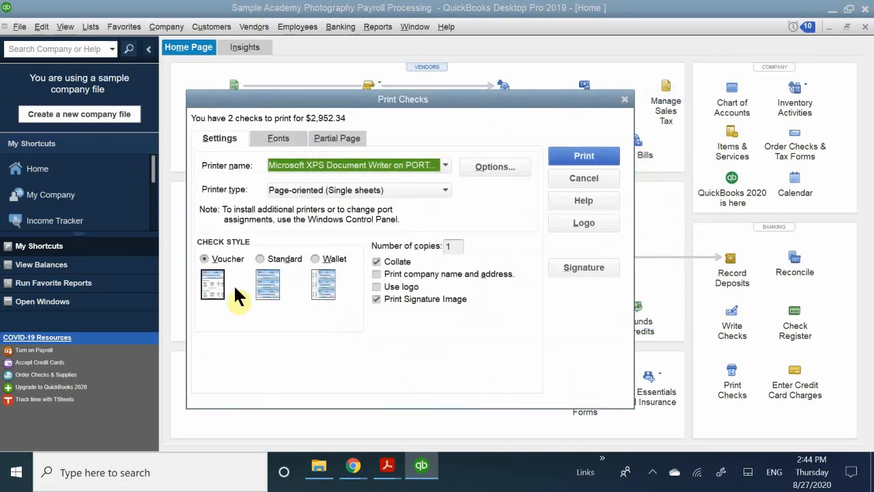
pyautogui.click(216, 261)
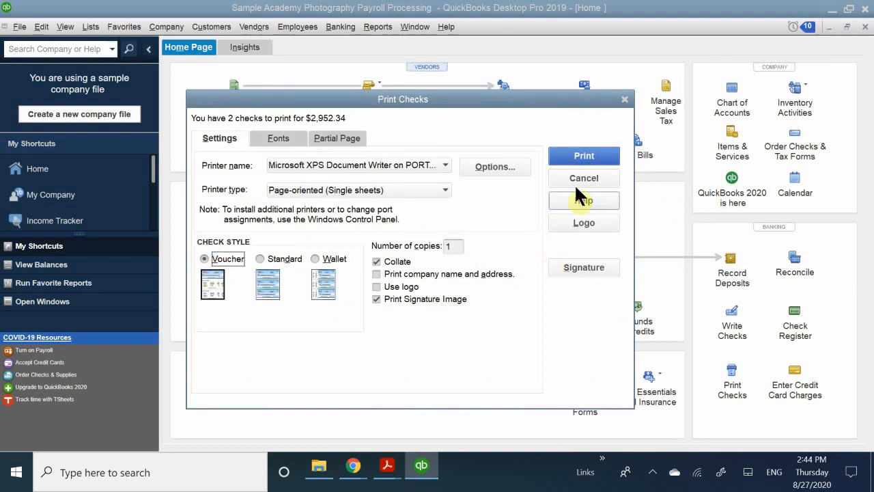
pyautogui.click(572, 156)
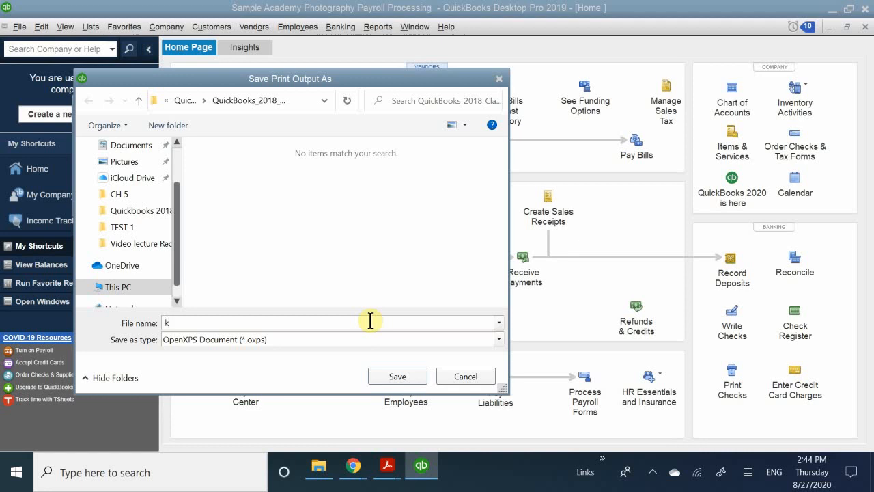
# - Name the print output file with both employees' first names followed by PAYCHECK 12.16.19
pyautogui.write('ATI AND mI')
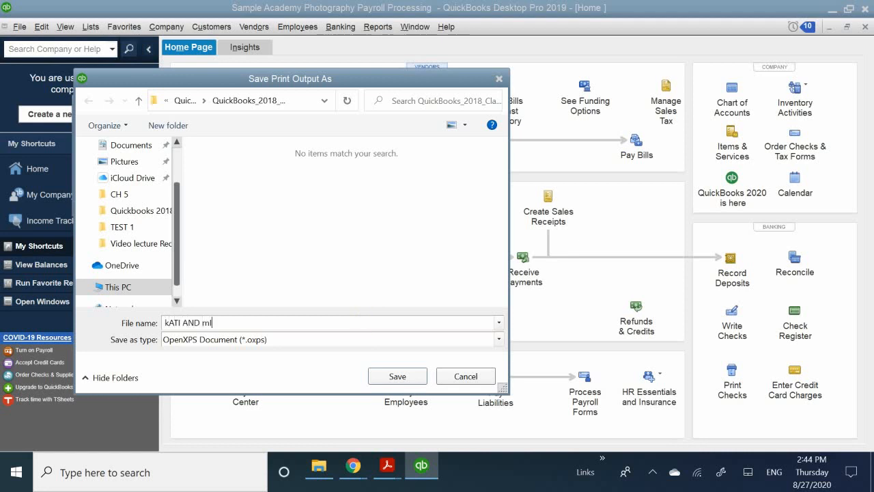
pyautogui.write('KE')
pyautogui.press('BackSpace')
pyautogui.press('BackSpace')
pyautogui.press('BackSpace')
pyautogui.press('BackSpace')
pyautogui.press('BackSpace')
pyautogui.press('BackSpace')
pyautogui.press('BackSpace')
pyautogui.press('BackSpace')
pyautogui.press('BackSpace')
pyautogui.press('BackSpace')
pyautogui.press('BackSpace')
pyautogui.press('BackSpace')
pyautogui.press('BackSpace')
pyautogui.press('BackSpace')
pyautogui.press('BackSpace')
pyautogui.press('BackSpace')
pyautogui.press('BackSpace')
pyautogui.press('BackSpace')
pyautogui.press('BackSpace')
pyautogui.write('KATI AND MIKE PAYCHECK 12')
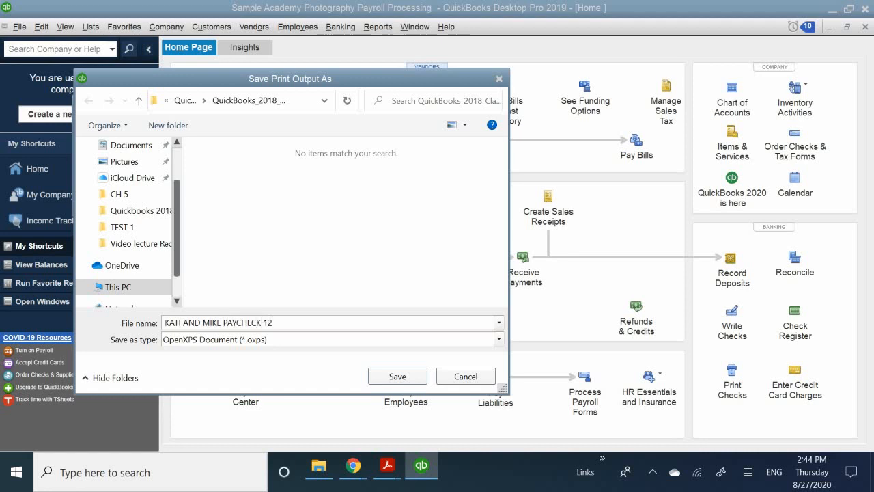
pyautogui.write('.16.19')
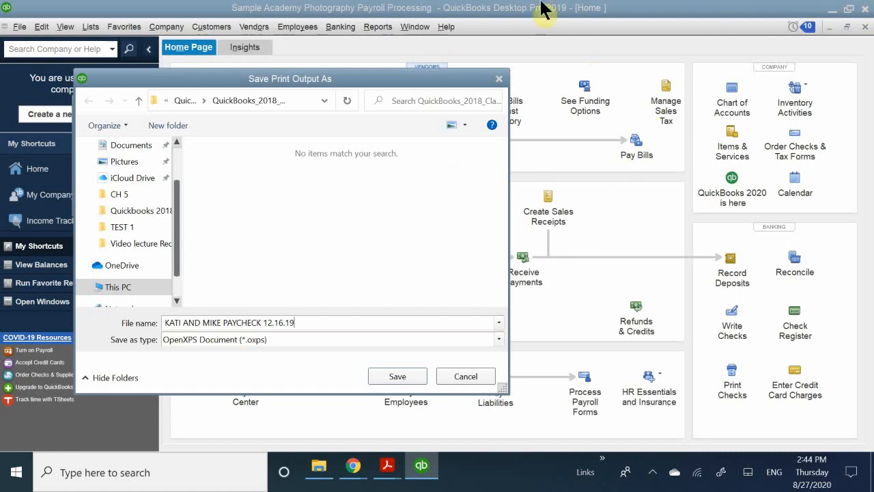
# - Browse from the Documents folder into LV PITA and its Accounting subfolder as the print file's location
pyautogui.click(137, 145)
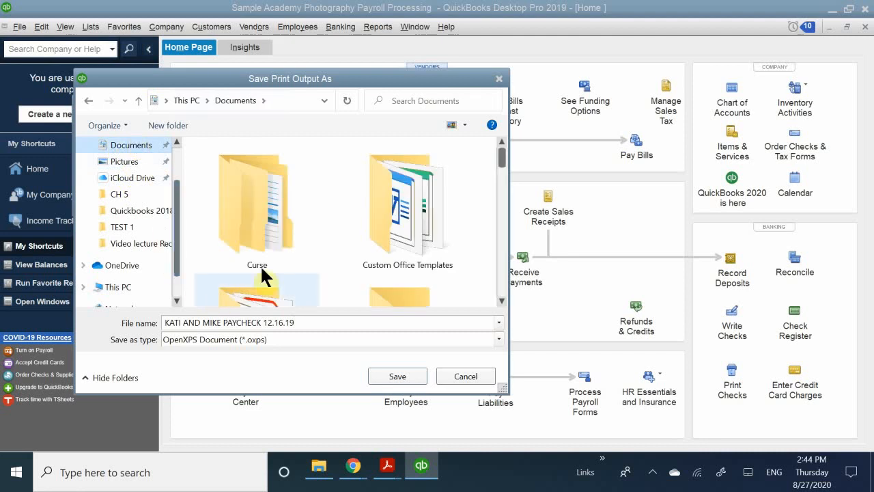
pyautogui.scroll(-3, 261, 264)
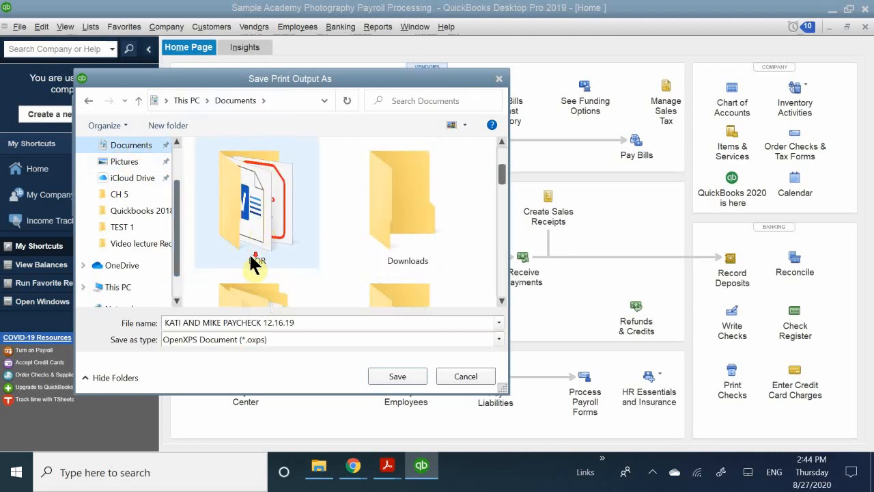
pyautogui.scroll(-2, 251, 263)
pyautogui.scroll(-5, 309, 251)
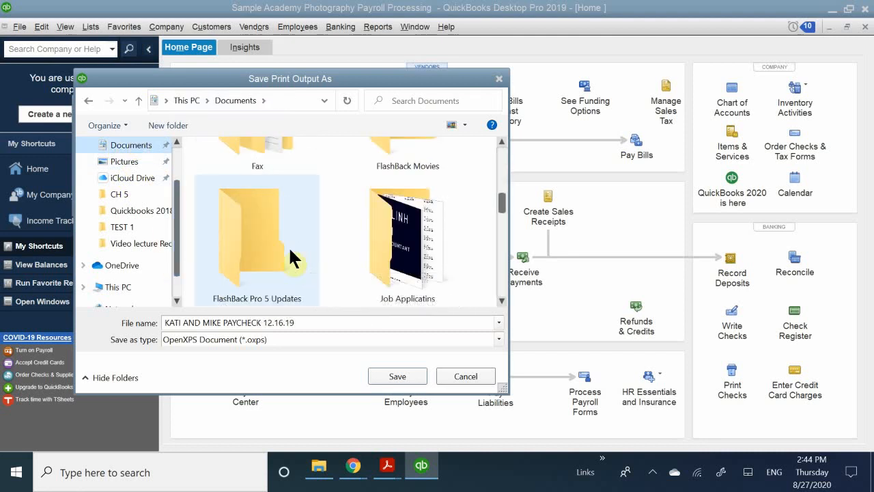
pyautogui.scroll(1, 290, 257)
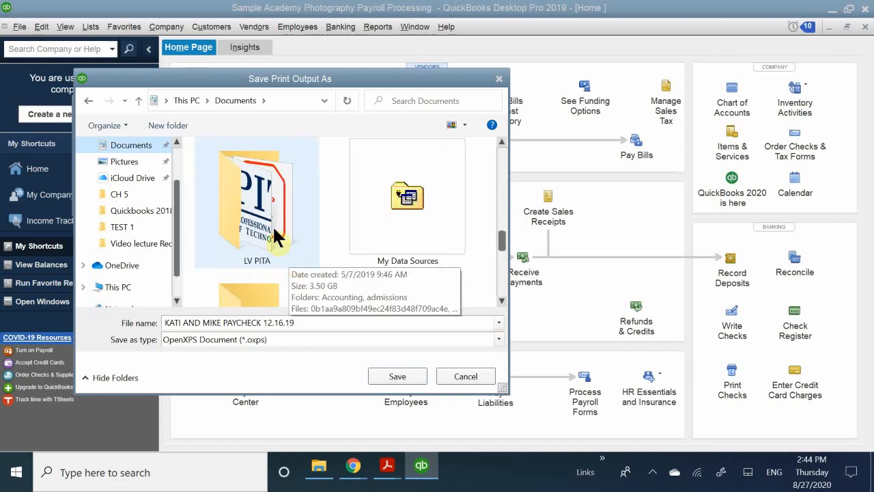
pyautogui.doubleClick(257, 198)
pyautogui.doubleClick(224, 192)
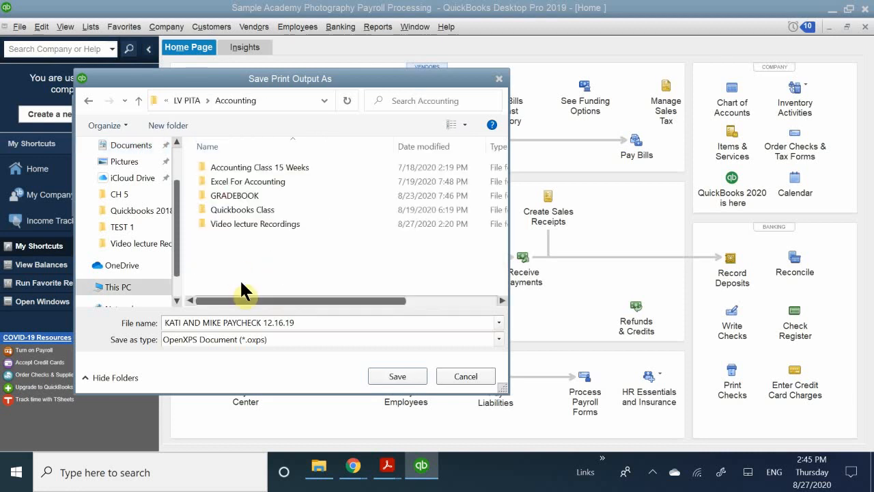
# - Save the print output in Quickbooks Class > Quickbooks Portable Files > PM QB CLASS 8.3
pyautogui.click(284, 208)
pyautogui.doubleClick(235, 210)
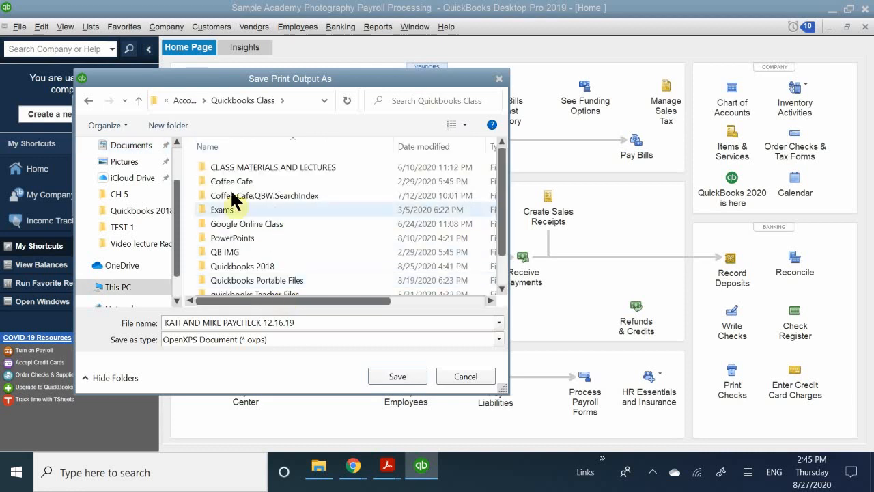
pyautogui.click(274, 282)
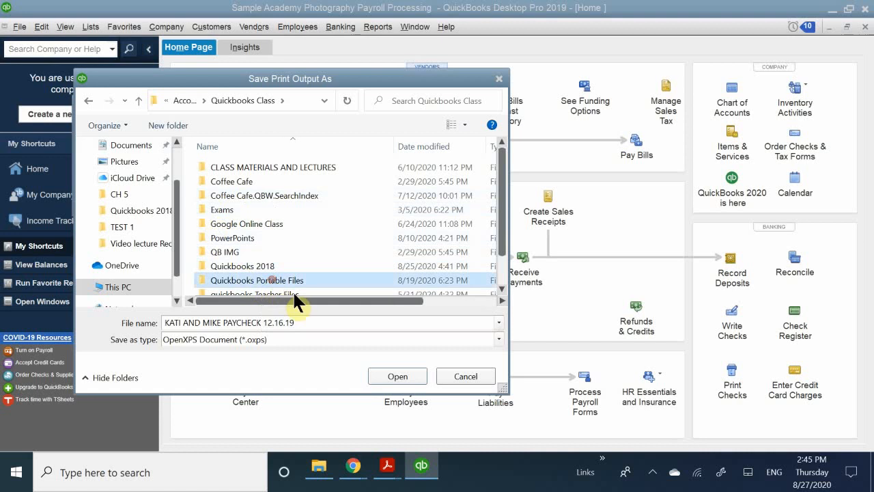
pyautogui.doubleClick(290, 284)
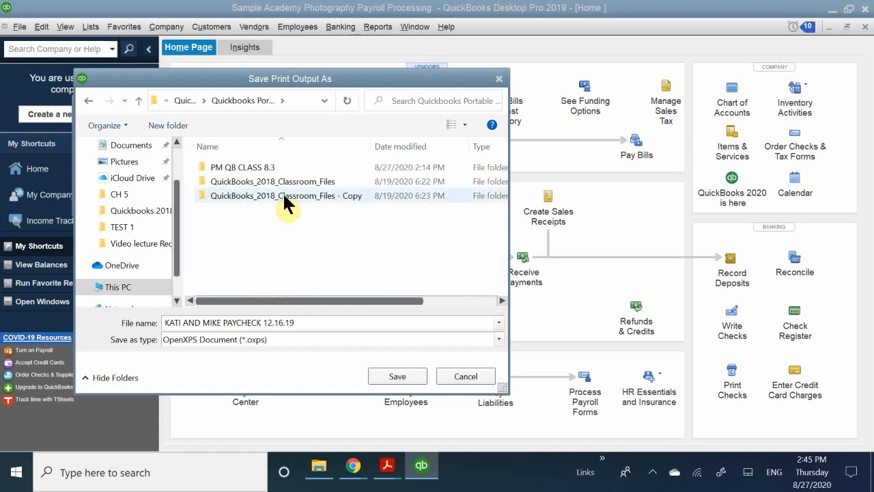
pyautogui.doubleClick(253, 170)
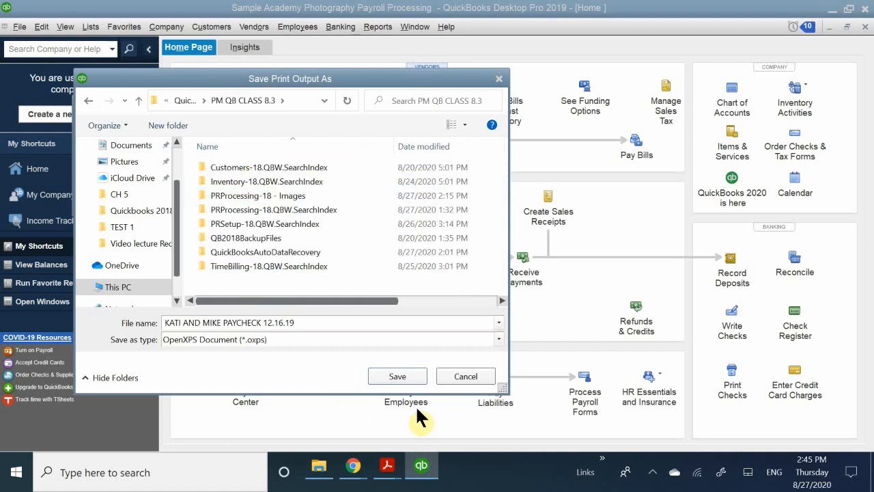
pyautogui.click(409, 375)
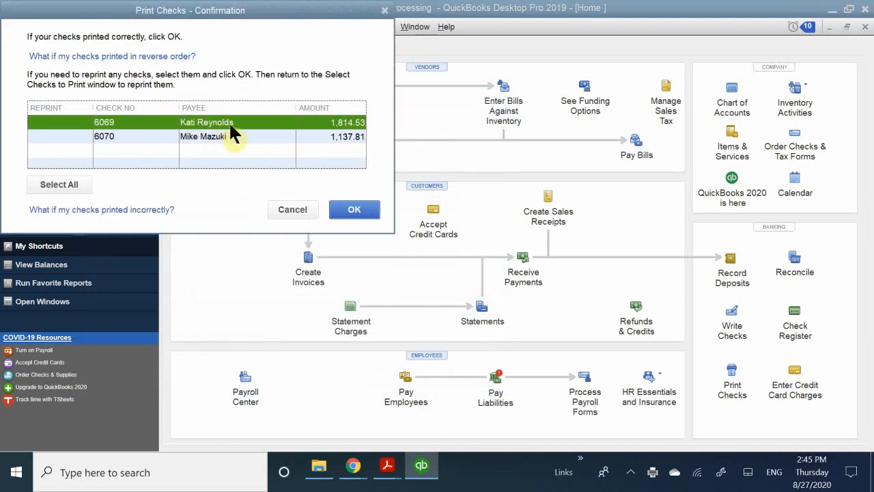
# - Mark both checks, 6069 and 6070, for reprint in the print confirmation and accept it
pyautogui.click(210, 11)
pyautogui.moveTo(216, 28); pyautogui.dragTo(390, 86)
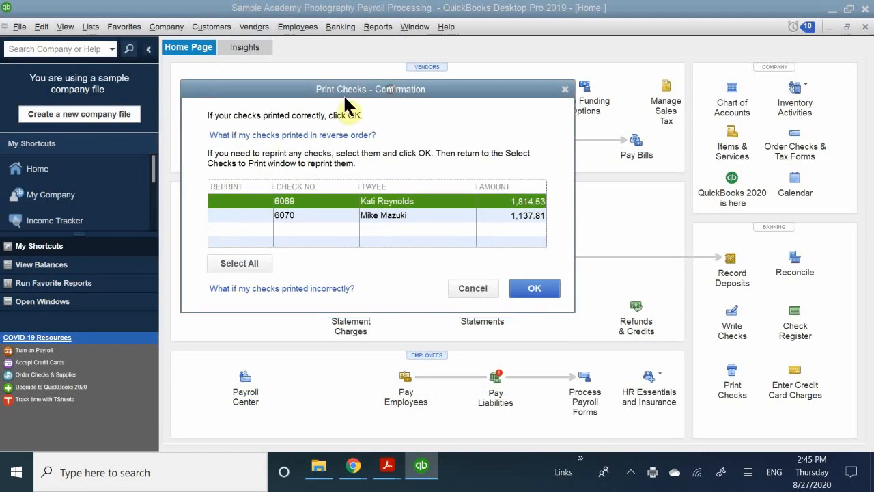
pyautogui.click(305, 213)
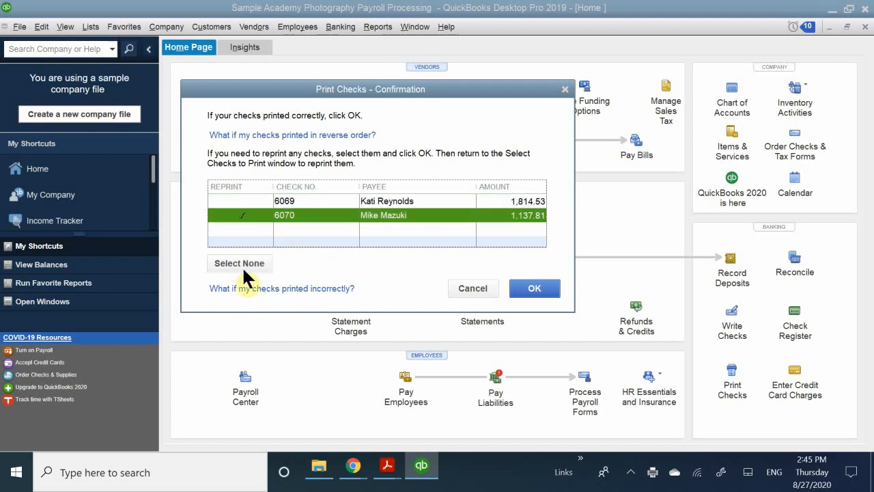
pyautogui.click(242, 201)
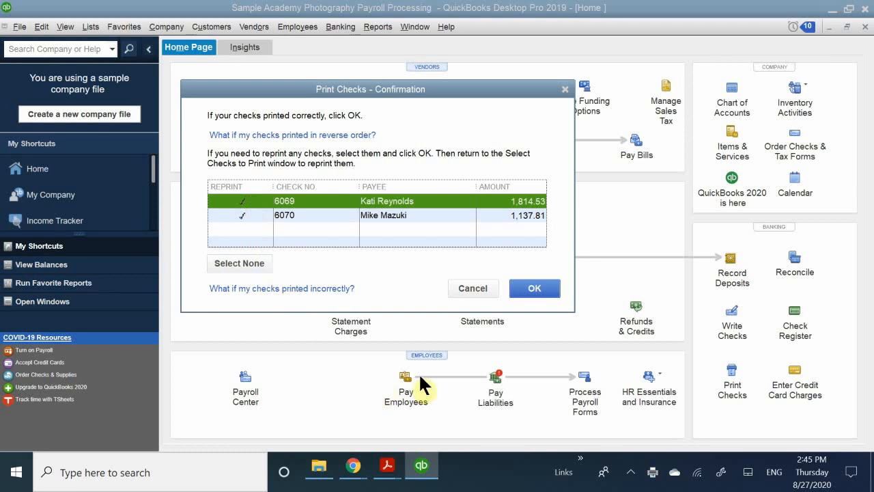
pyautogui.click(532, 290)
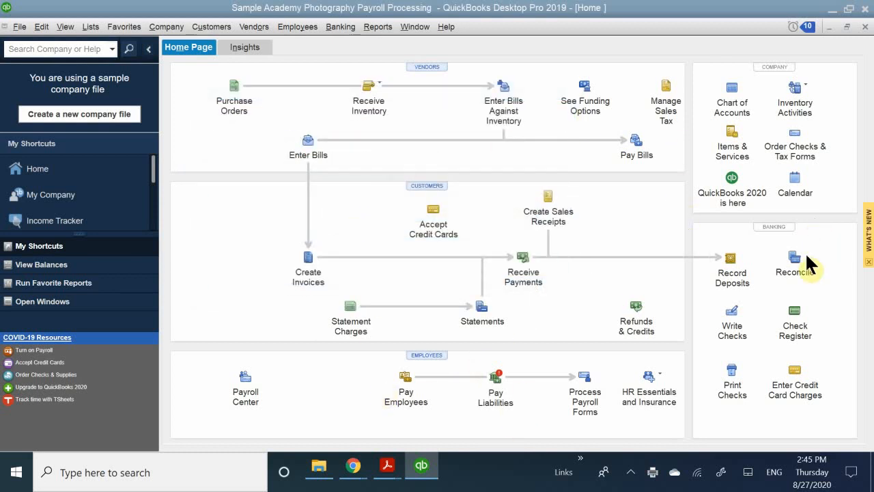
# - View the Savings account's register and close it
pyautogui.click(796, 315)
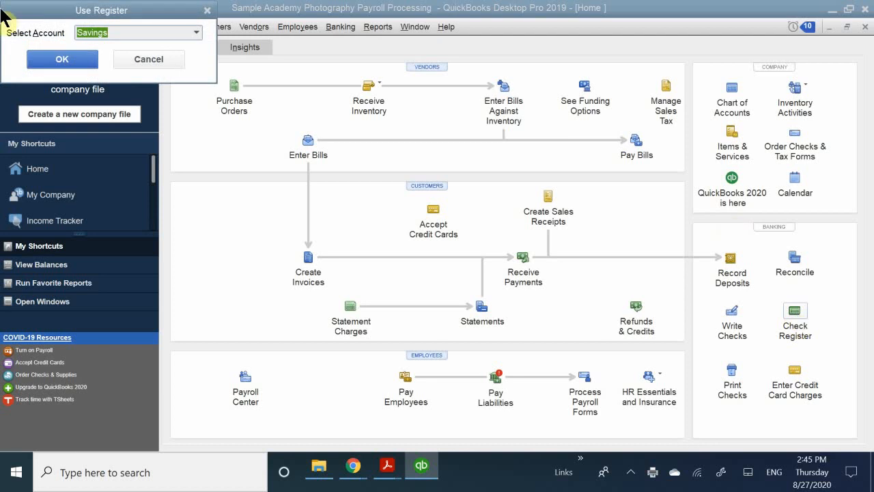
pyautogui.click(48, 60)
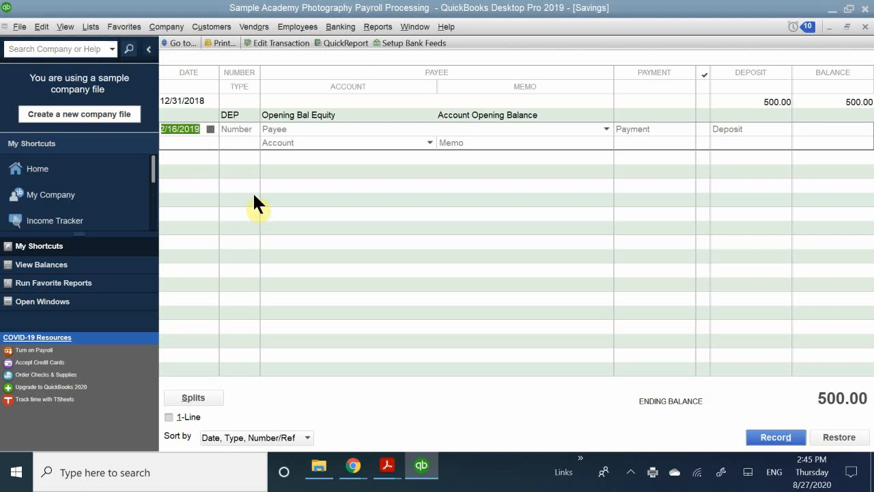
pyautogui.click(865, 27)
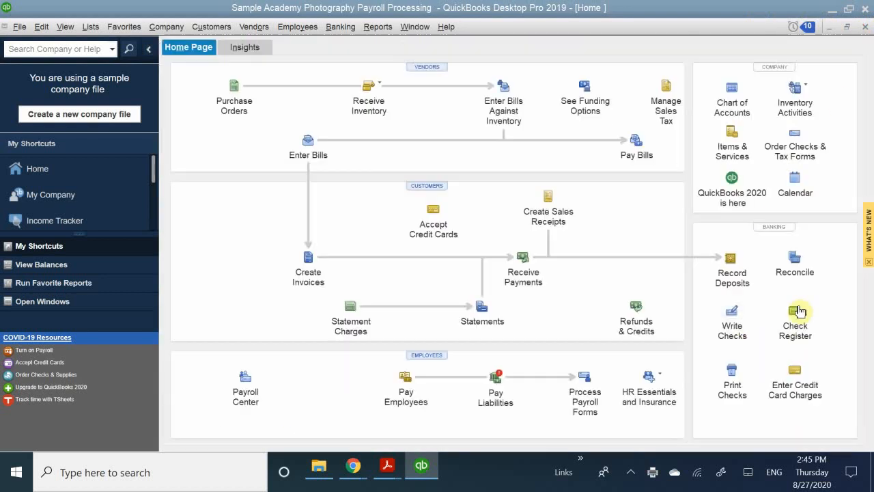
# - Open the Checking account's register to review the 12/16/2019 paychecks
pyautogui.click(794, 315)
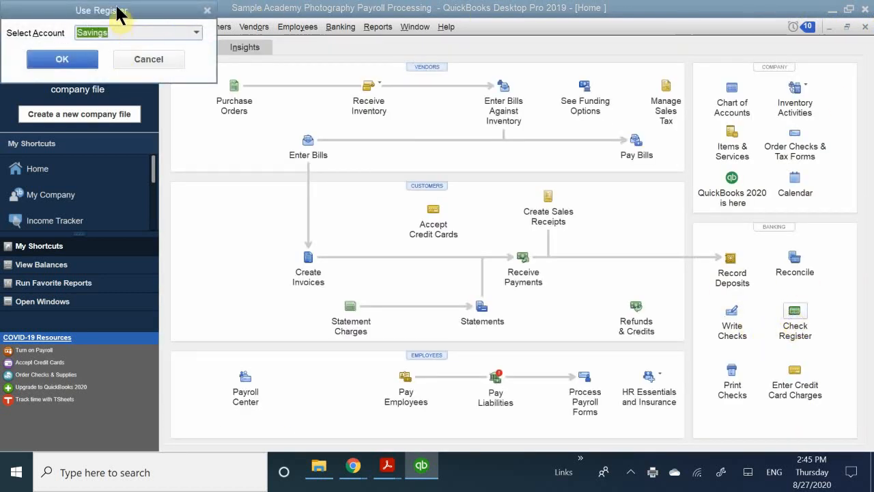
pyautogui.moveTo(118, 9); pyautogui.dragTo(316, 126)
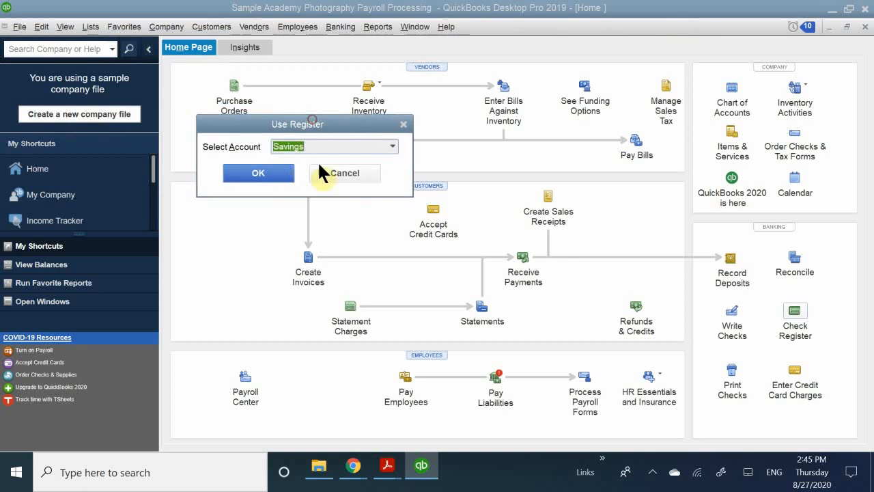
pyautogui.click(392, 146)
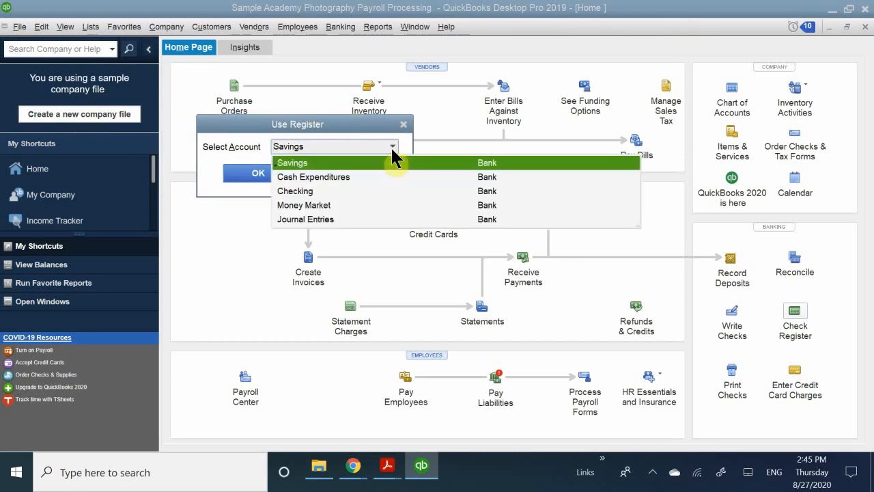
pyautogui.click(303, 191)
pyautogui.click(263, 172)
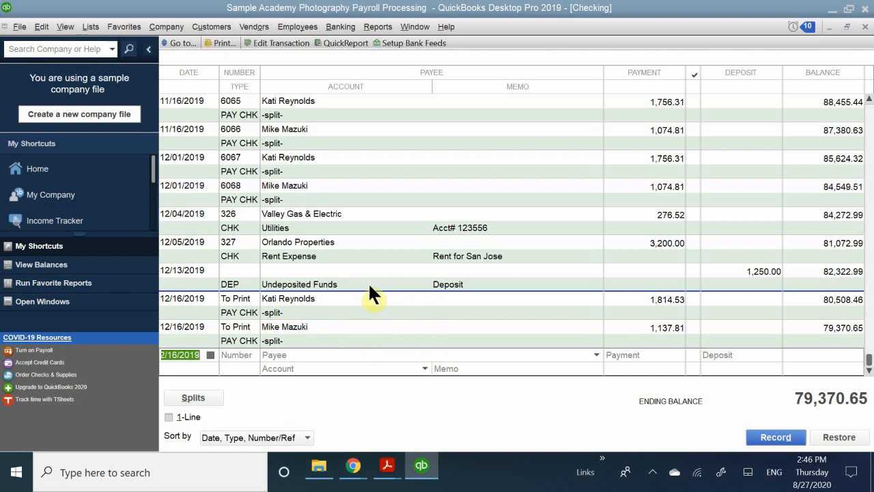
# - View the details of the last 12/16/2019 paycheck, and close the register to return to the maximized Home page
pyautogui.click(239, 326)
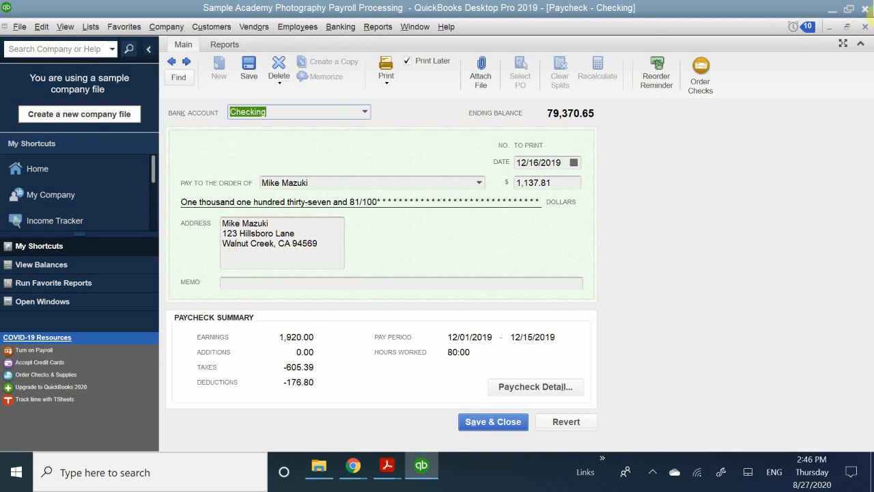
pyautogui.click(860, 27)
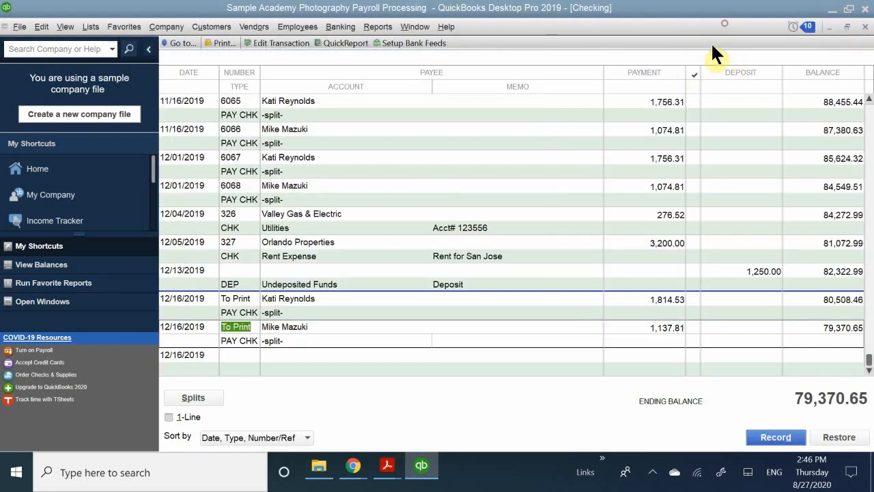
pyautogui.click(848, 27)
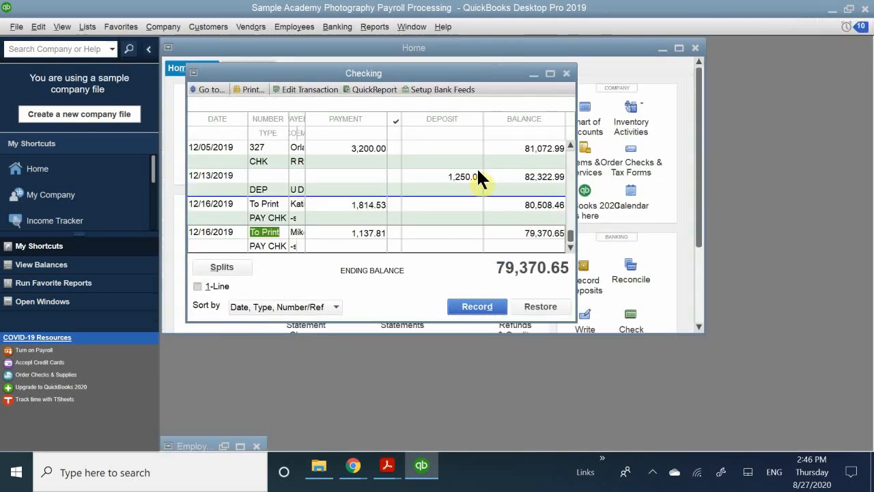
pyautogui.click(565, 73)
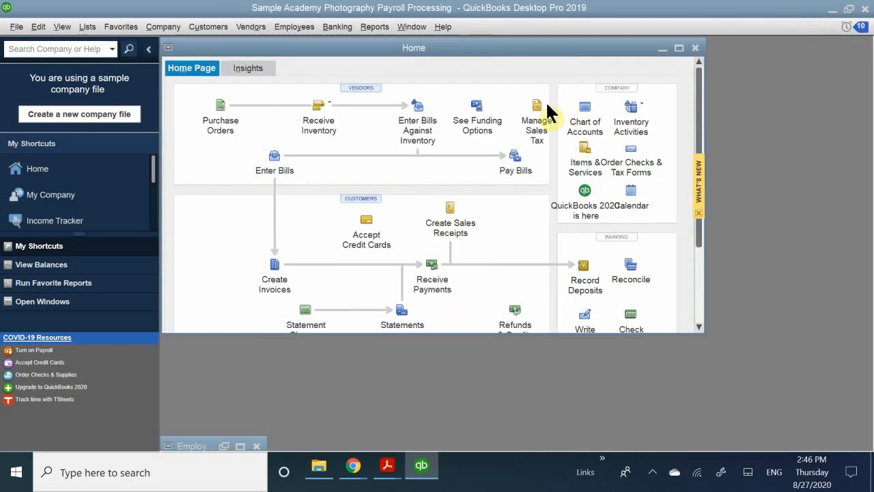
pyautogui.doubleClick(374, 55)
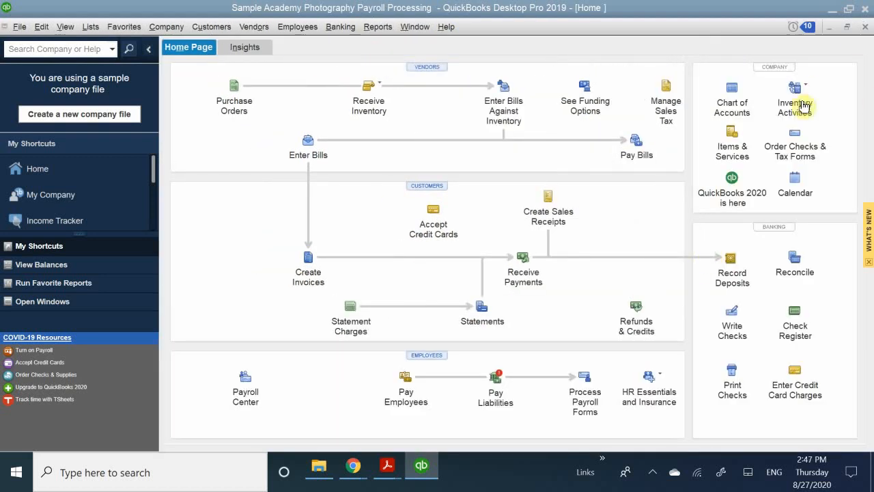
# - Reopen the check register for the Checking account
pyautogui.click(798, 330)
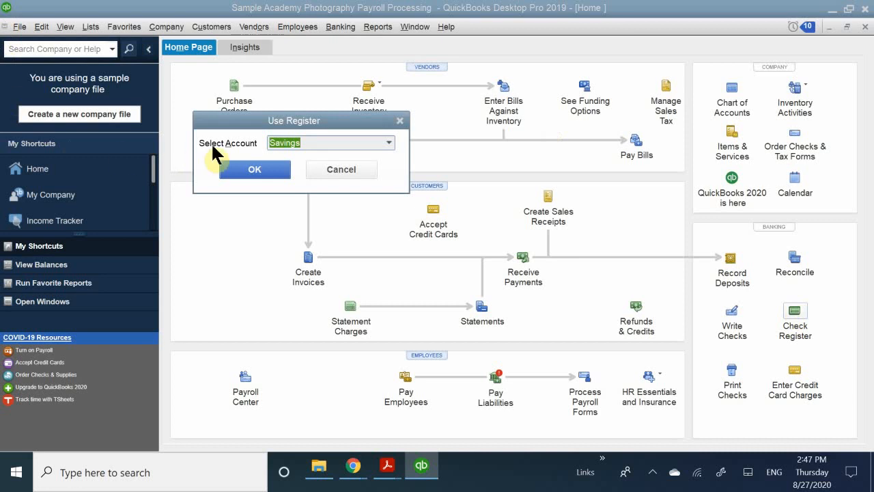
pyautogui.click(388, 142)
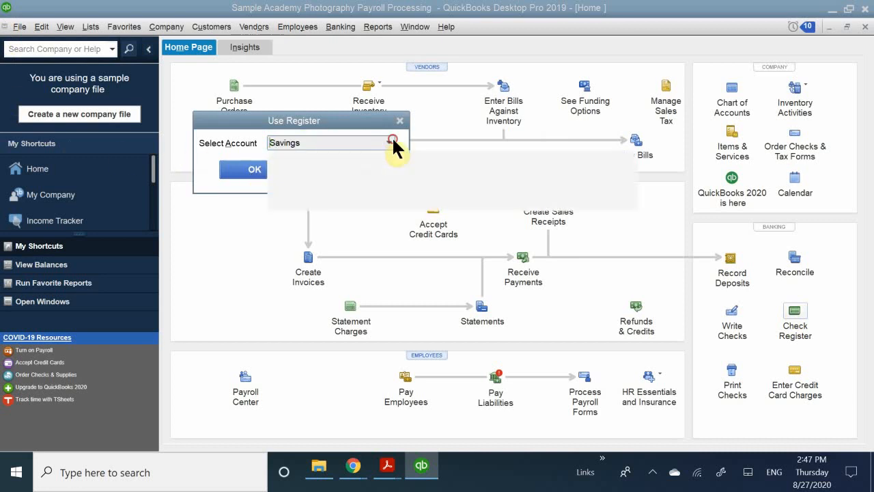
pyautogui.click(303, 187)
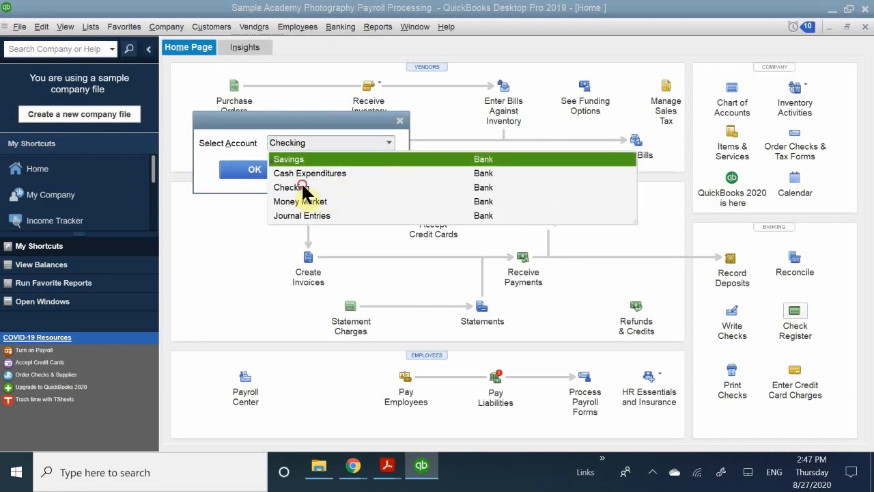
pyautogui.click(255, 170)
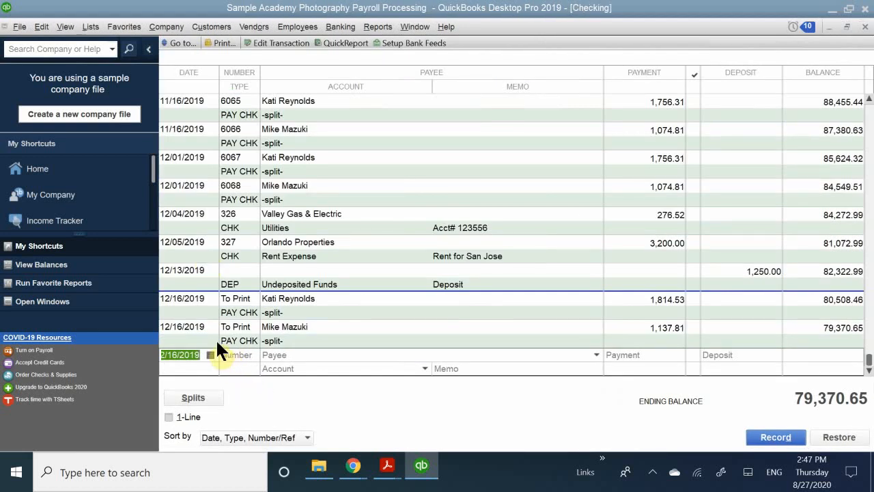
# - Void the last 12/16/2019 paycheck in the Checking register and record the change while closing the register
pyautogui.rightClick(220, 322)
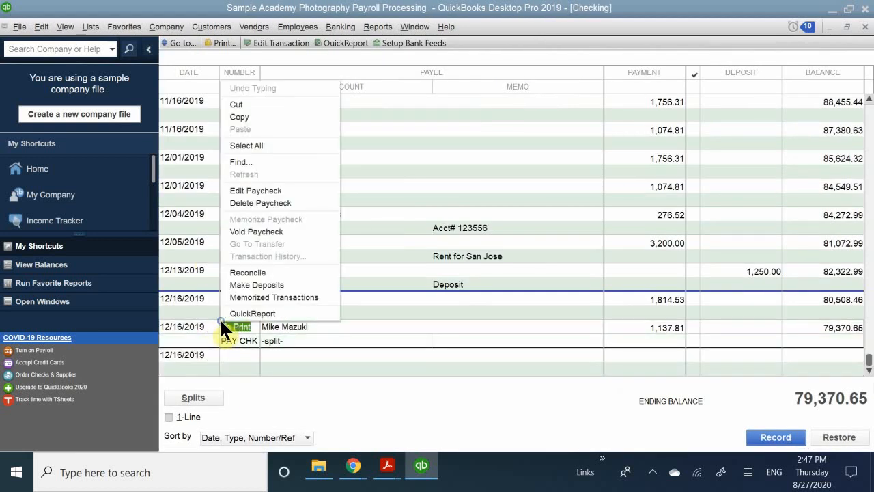
pyautogui.rightClick(208, 323)
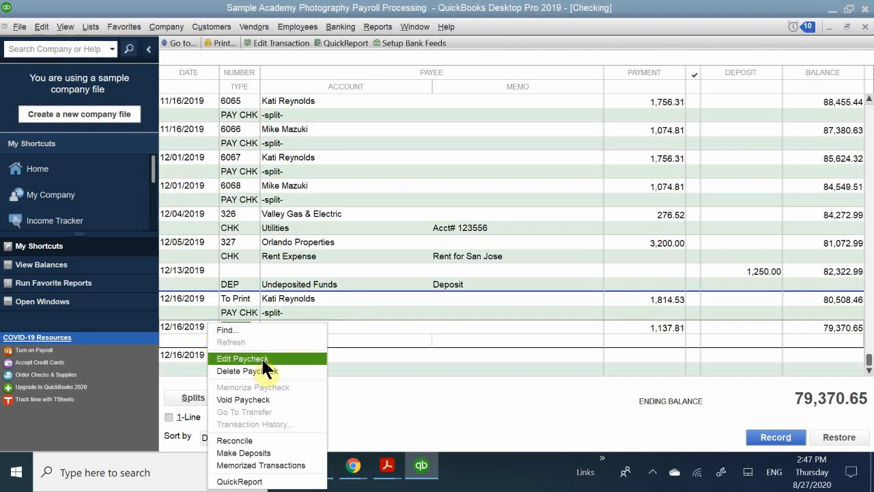
pyautogui.click(270, 399)
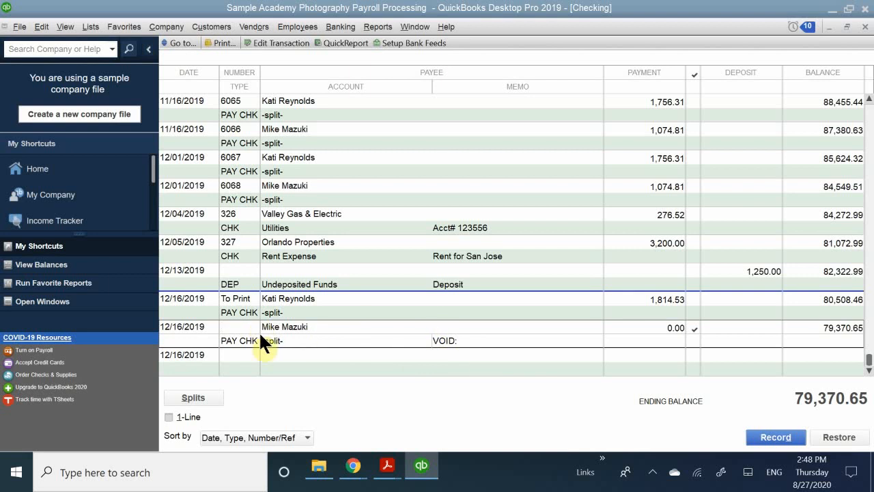
pyautogui.click(862, 27)
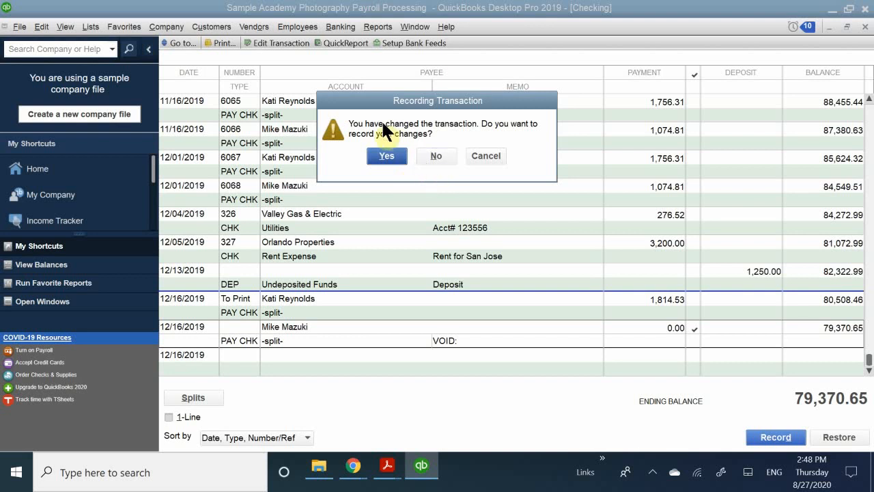
pyautogui.click(386, 155)
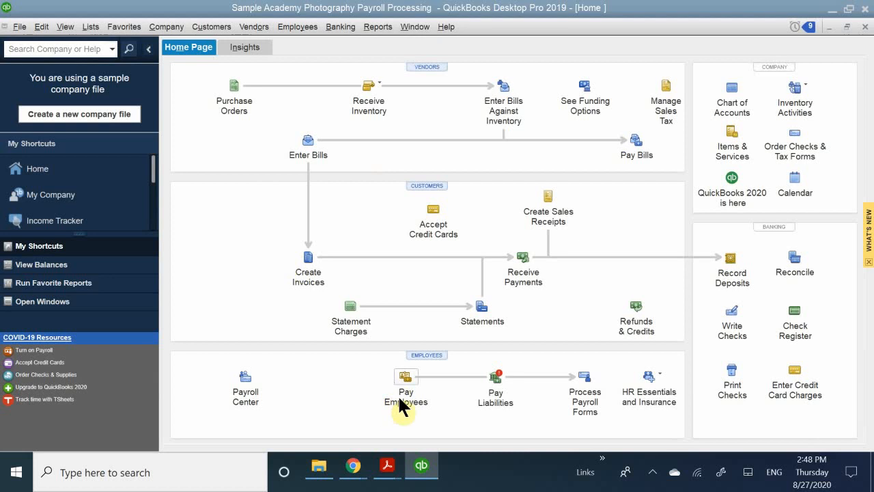
# - Open the Employee Center and view the voided 12/16/2019 paycheck of the second active employee
pyautogui.click(425, 355)
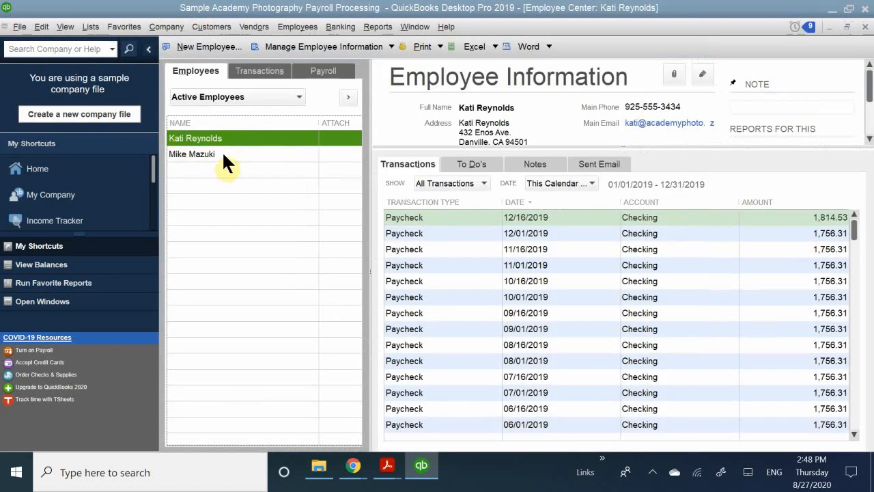
pyautogui.click(226, 153)
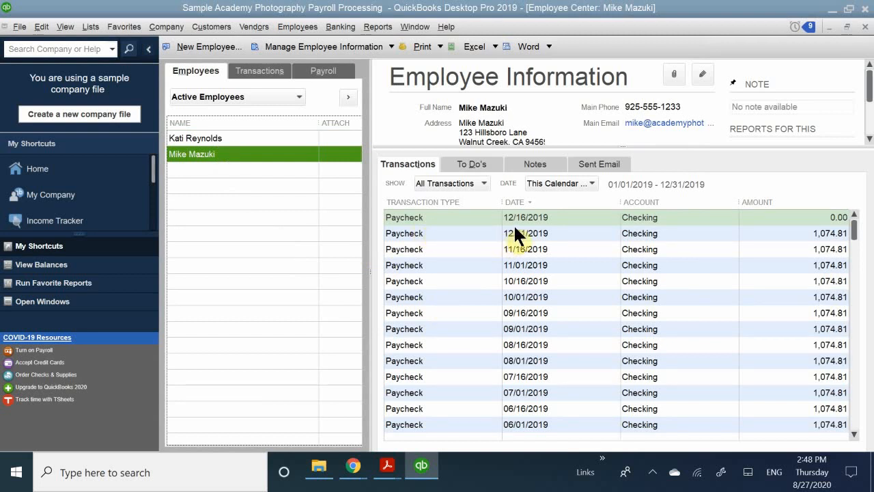
pyautogui.click(434, 216)
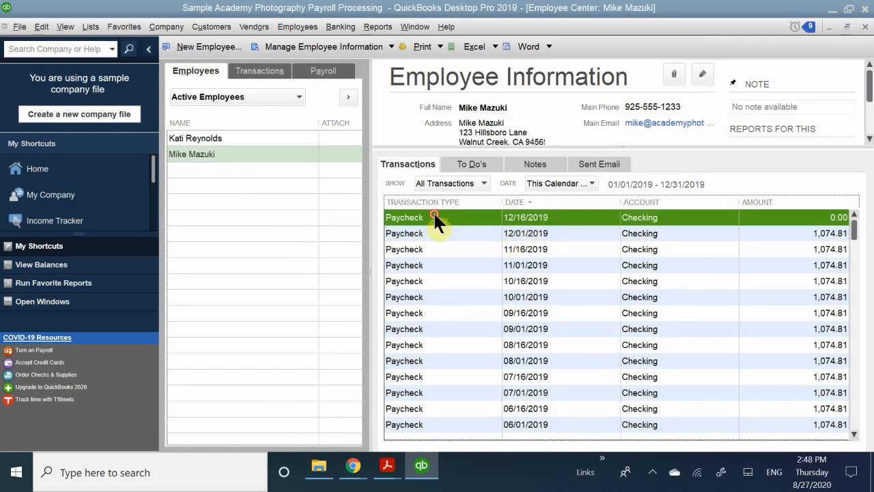
pyautogui.doubleClick(435, 216)
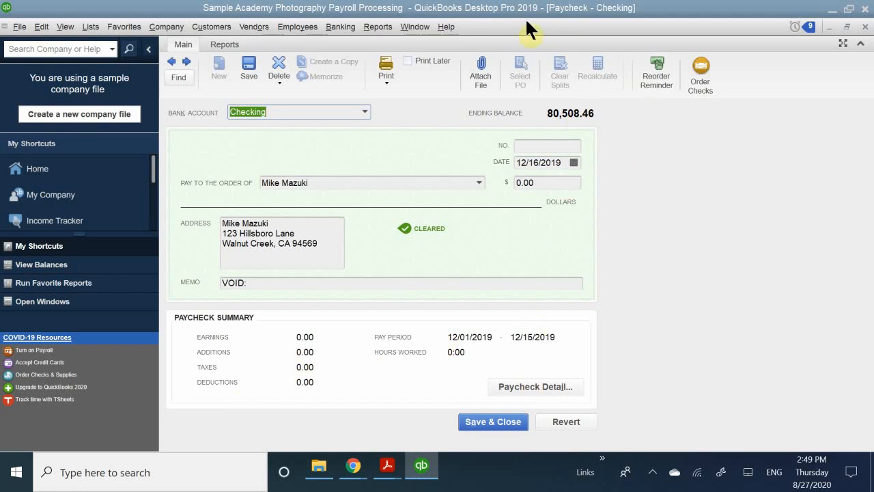
# - Close the voided paycheck and return to the employee's transaction list in the maximized Employee Center, selecting the 12/01/2019 paycheck
pyautogui.click(857, 27)
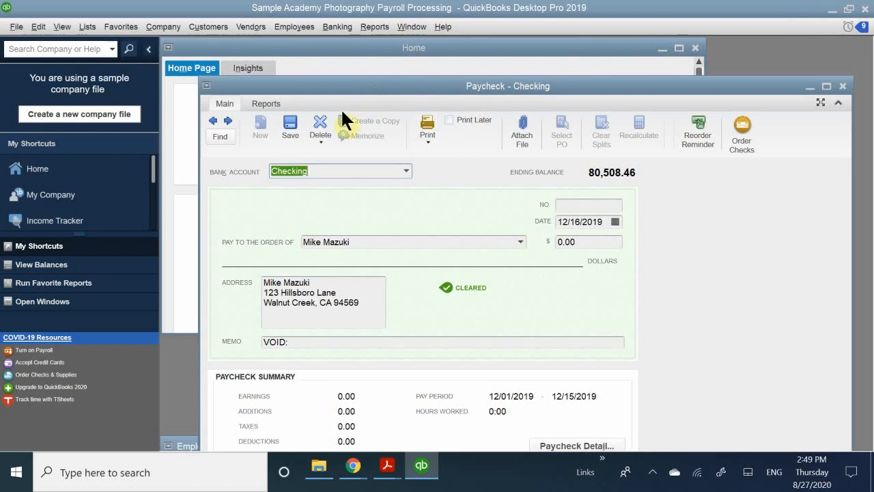
pyautogui.click(457, 83)
pyautogui.moveTo(457, 83); pyautogui.dragTo(277, 189)
pyautogui.moveTo(612, 194); pyautogui.dragTo(521, 222)
pyautogui.click(553, 217)
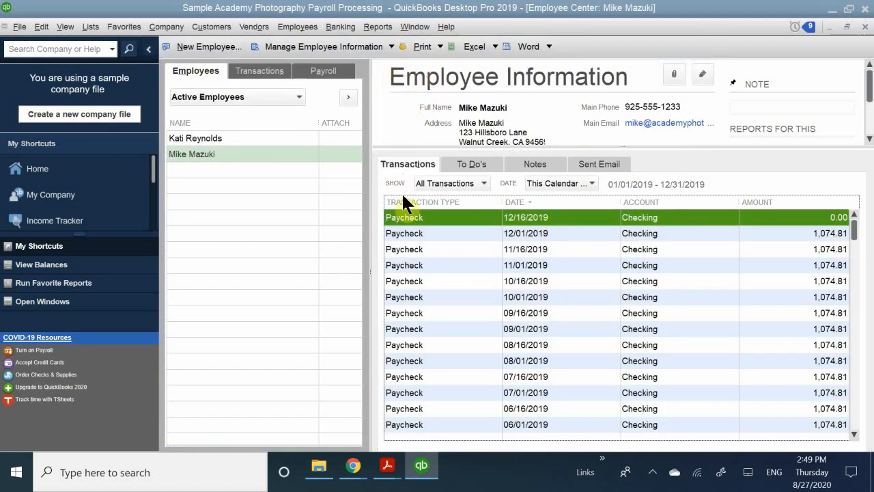
pyautogui.click(436, 235)
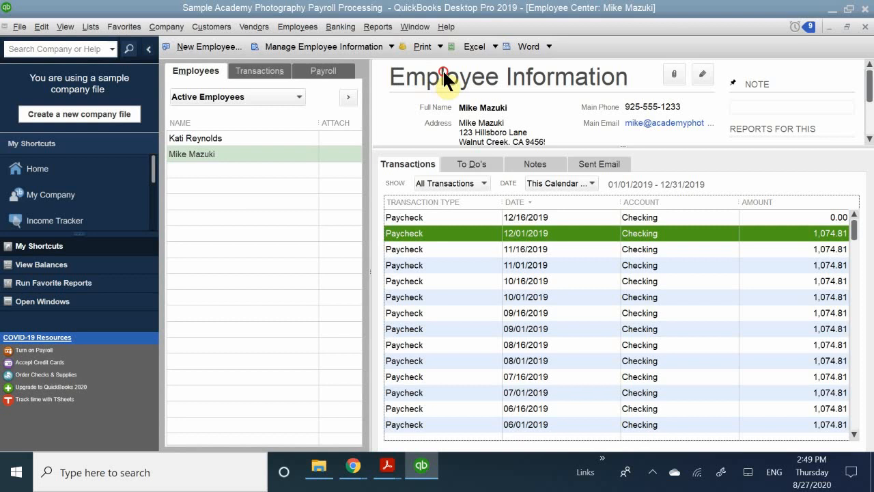
# - In the Payroll Center, review the paychecks to print for the 12/16/2019 payroll, and close the selection without printing
pyautogui.click(321, 71)
pyautogui.click(415, 124)
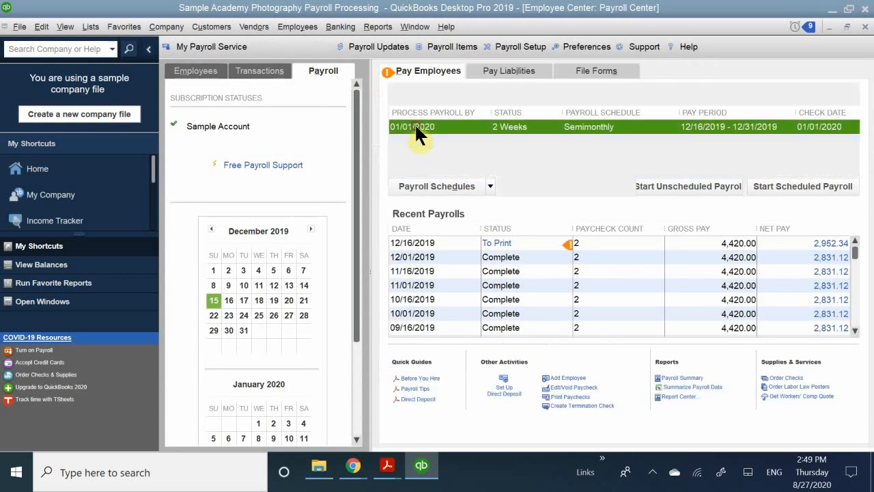
pyautogui.click(408, 140)
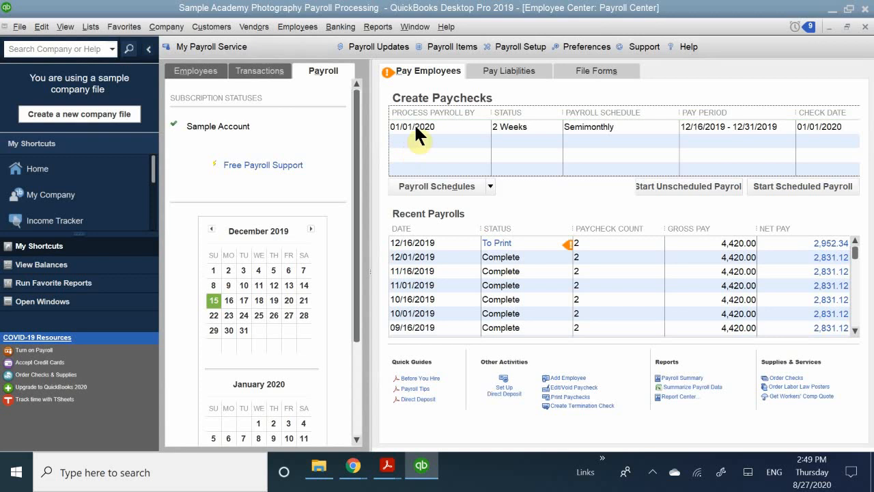
pyautogui.click(403, 242)
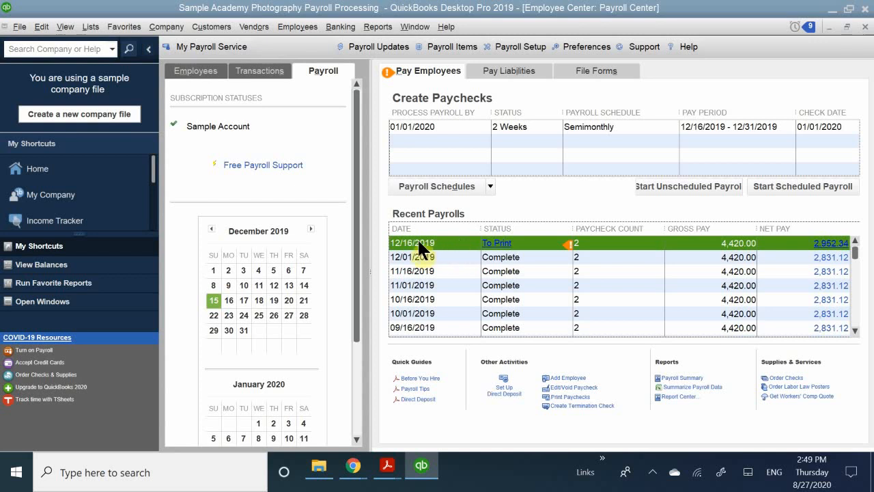
pyautogui.click(566, 244)
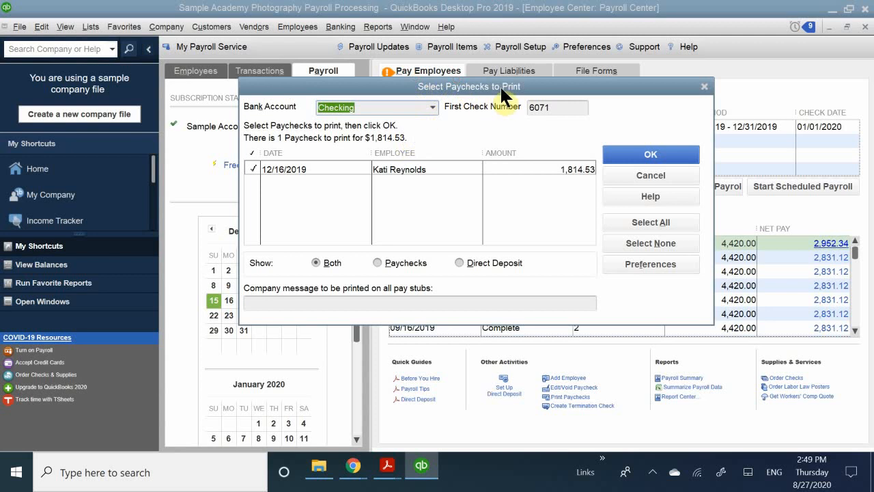
pyautogui.moveTo(503, 86); pyautogui.dragTo(477, 144)
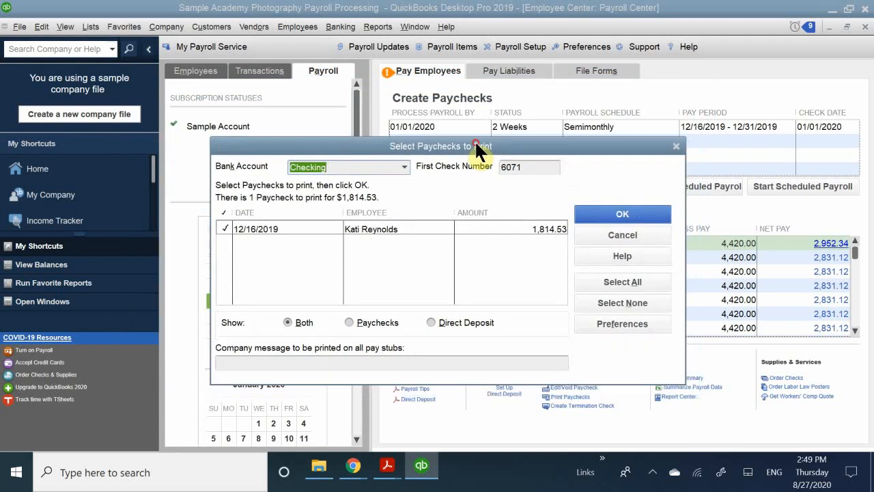
pyautogui.click(677, 145)
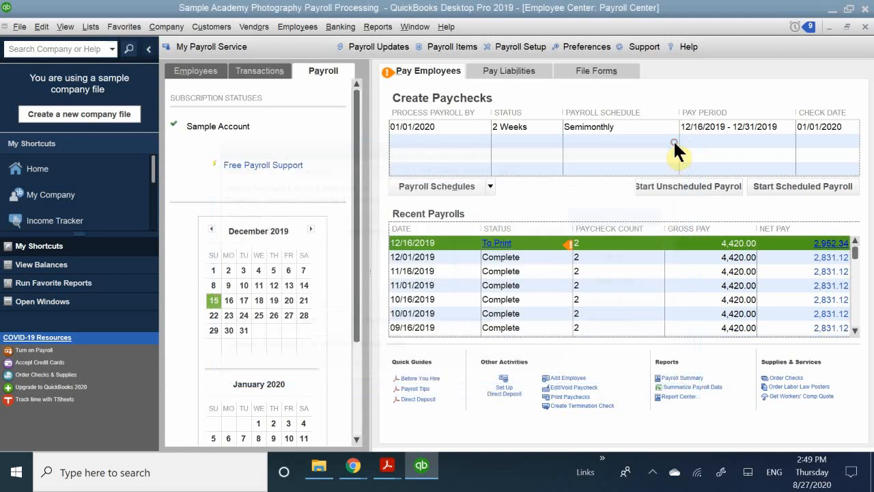
# - View the Paycheck Detail report for the 12/16/2019 payroll's net pay, and close it without memorizing the report
pyautogui.click(822, 244)
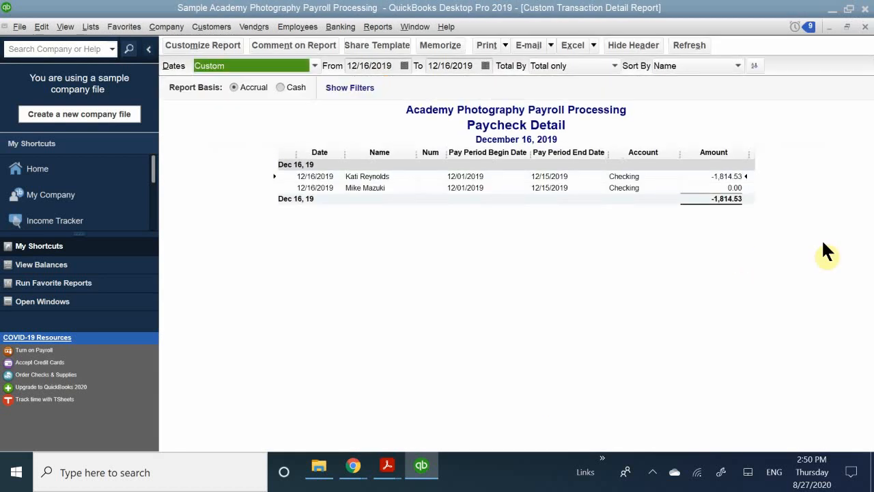
pyautogui.click(864, 28)
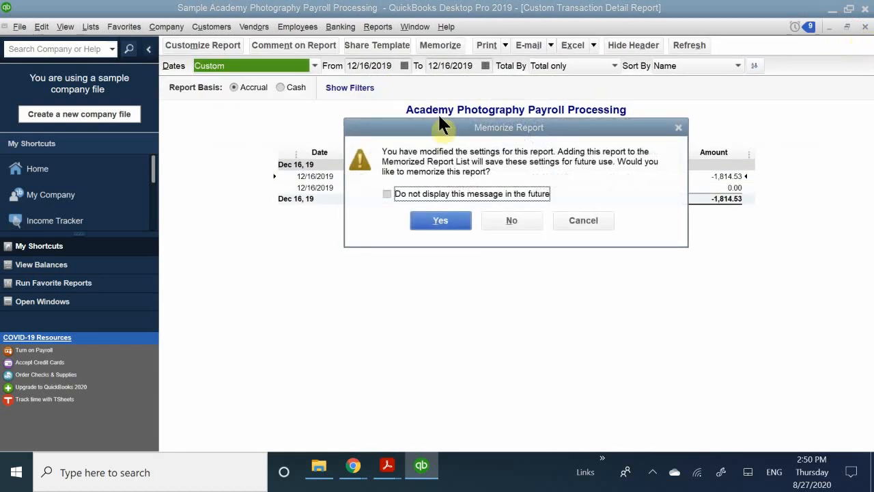
pyautogui.click(503, 219)
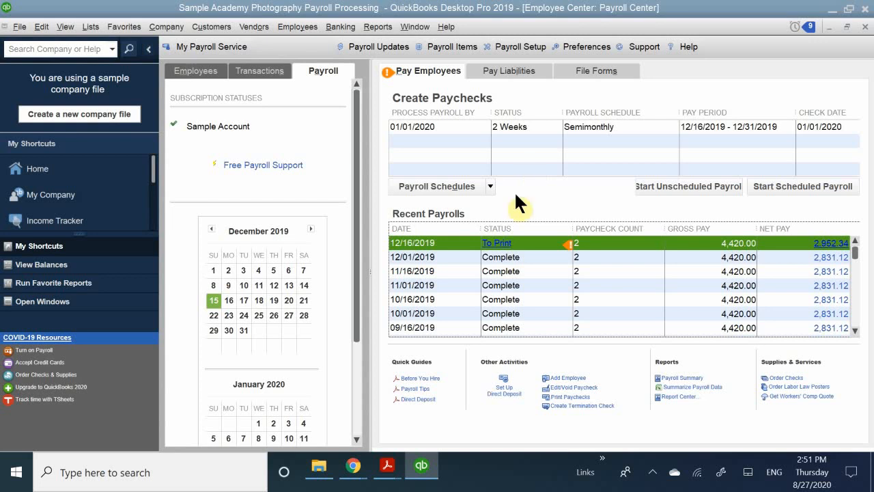
# - Recheck the 12/16/2019 payroll's paychecks to print without printing, and view the payroll's print queue option without applying it
pyautogui.click(549, 240)
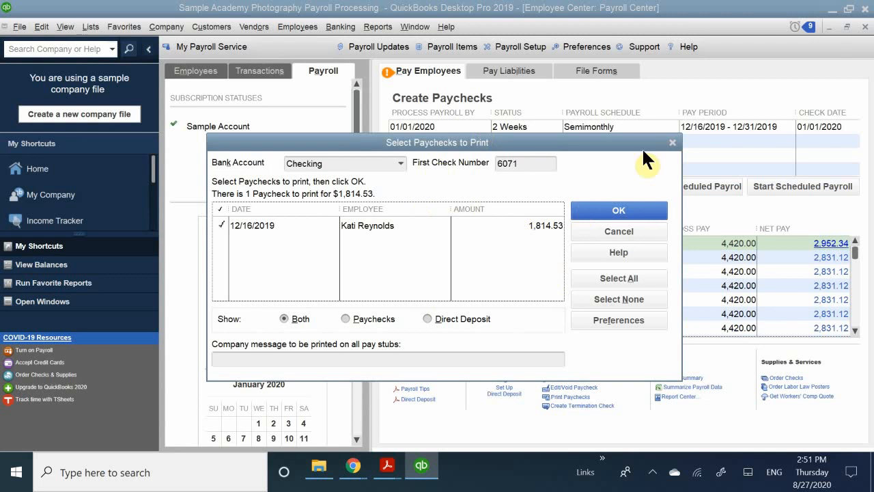
pyautogui.click(672, 142)
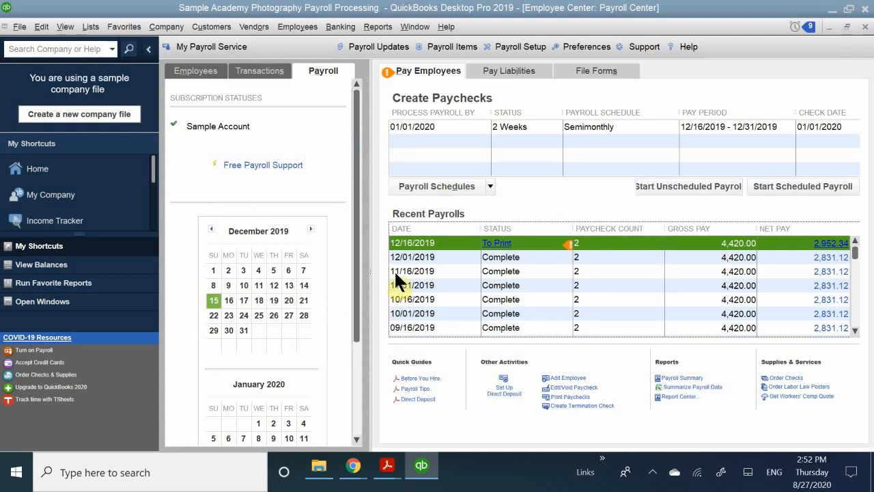
pyautogui.rightClick(412, 243)
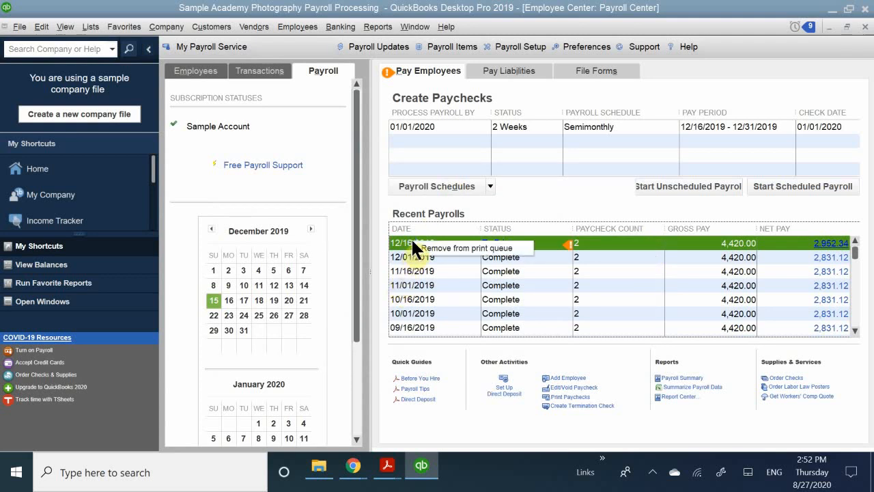
pyautogui.click(380, 208)
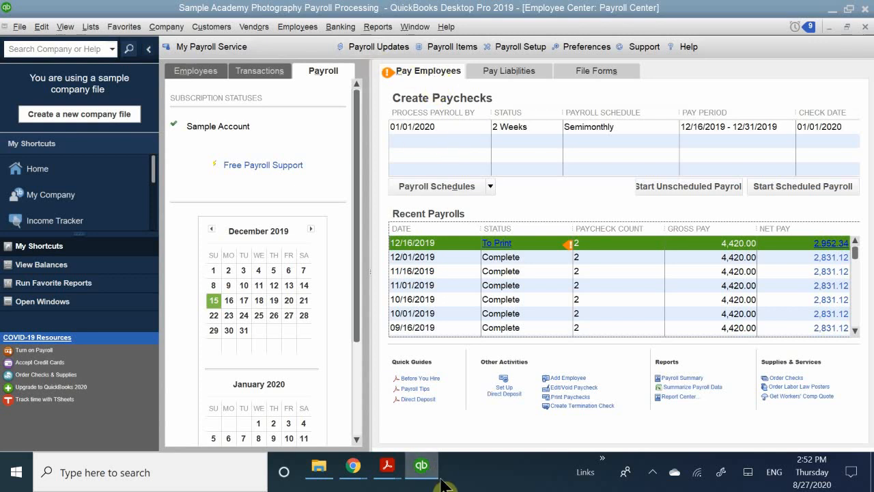
# - Switch to QB CH 11.pdf in Acrobat Reader and review the note and Steps 1 and 2 on editing paychecks
pyautogui.moveTo(387, 470)
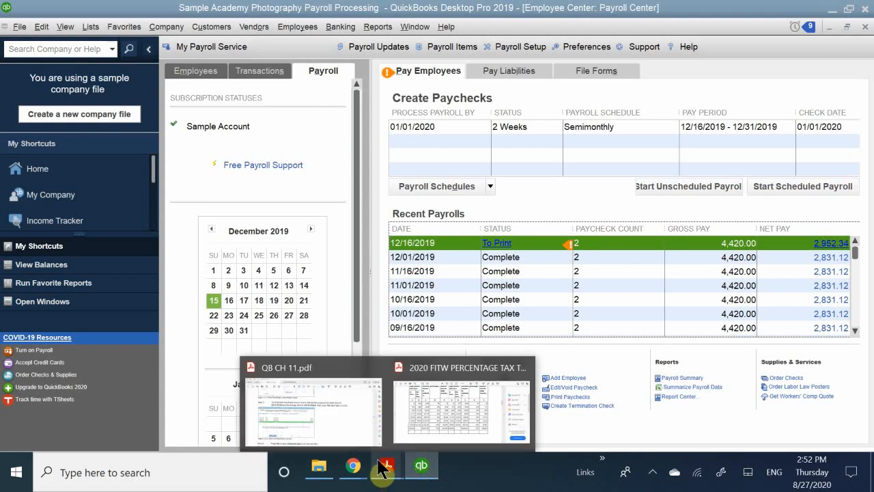
pyautogui.moveTo(366, 419)
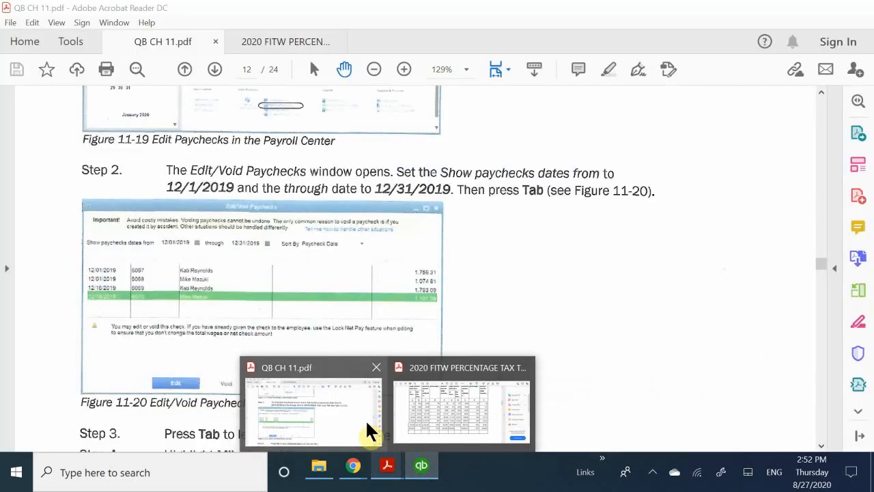
pyautogui.click(364, 417)
pyautogui.scroll(5, 349, 331)
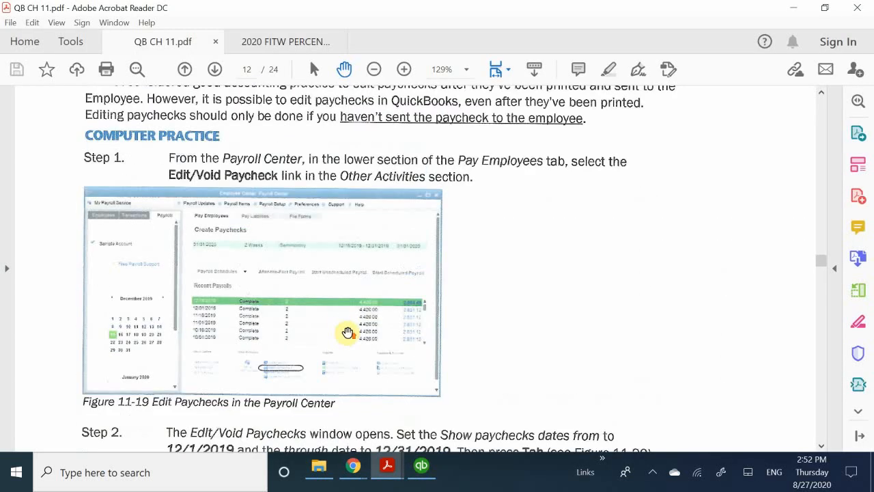
pyautogui.scroll(5, 349, 333)
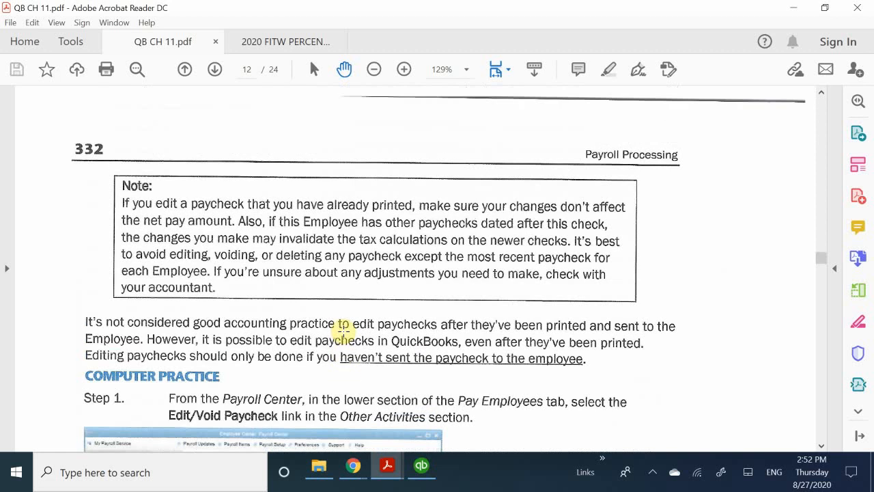
pyautogui.scroll(-12, 342, 335)
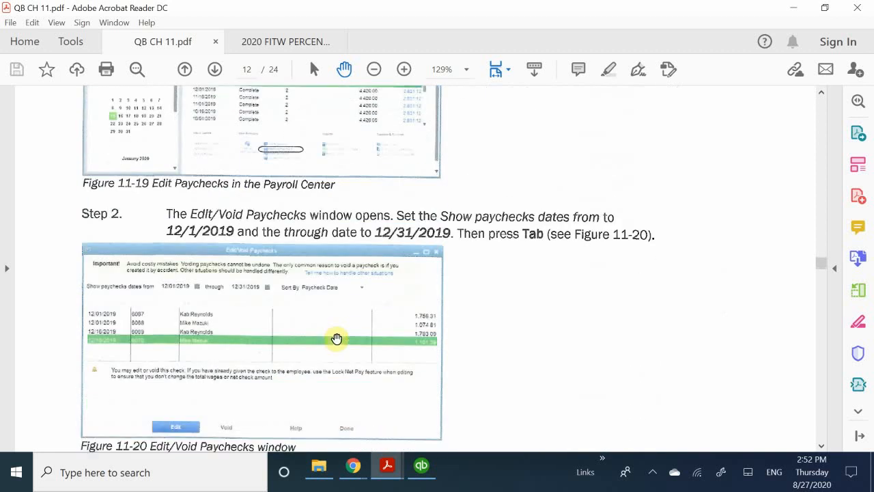
pyautogui.scroll(-2, 337, 339)
pyautogui.scroll(8, 337, 338)
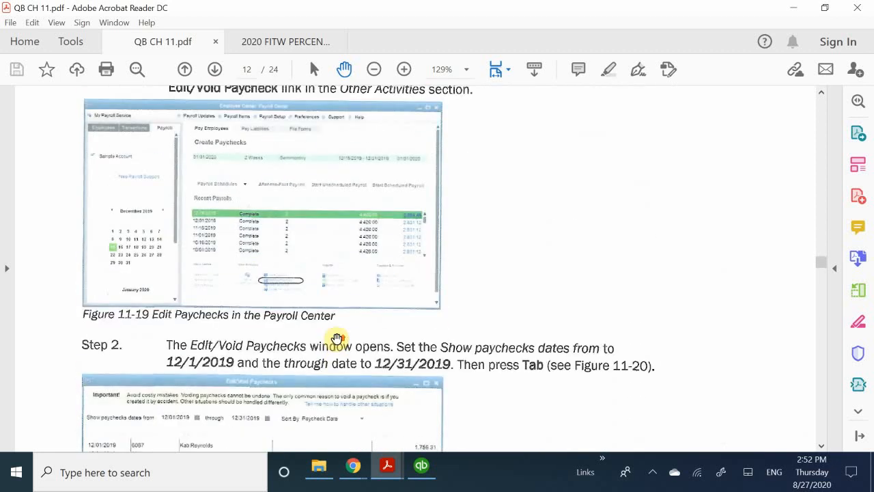
pyautogui.scroll(-1, 337, 339)
pyautogui.scroll(-5, 336, 338)
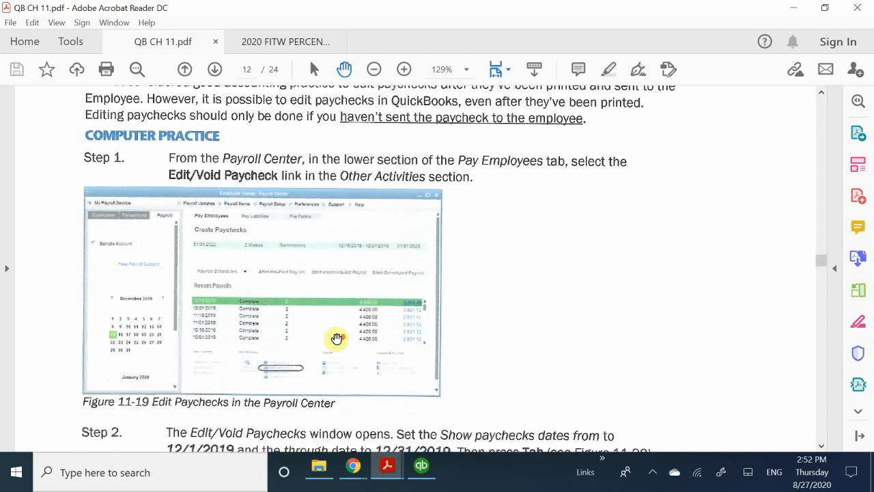
pyautogui.scroll(-2, 337, 338)
pyautogui.scroll(-8, 336, 339)
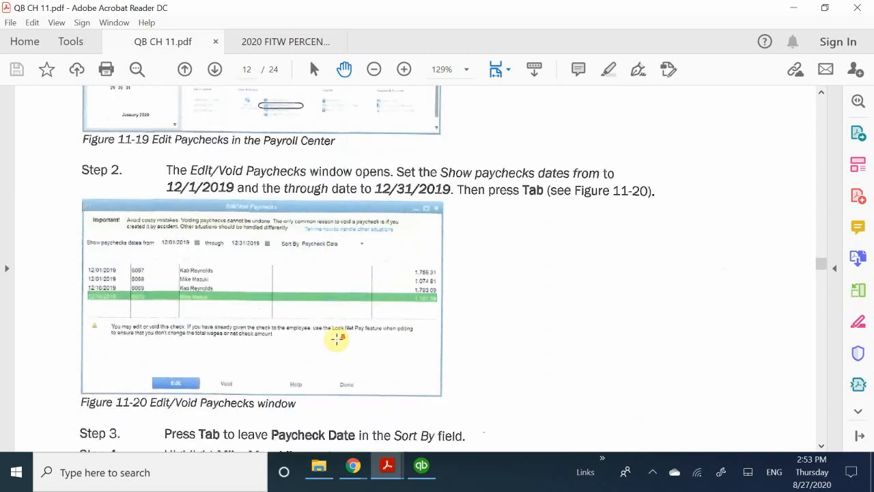
# - Read Steps 3 to 7 of the paycheck editing practice and continue to the Paying Payroll Liabilities section
pyautogui.scroll(-6, 337, 339)
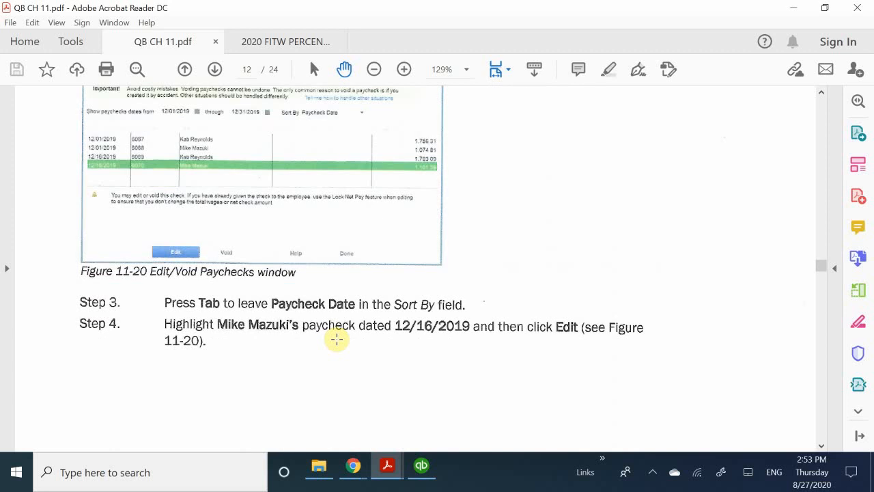
pyautogui.scroll(-18, 337, 339)
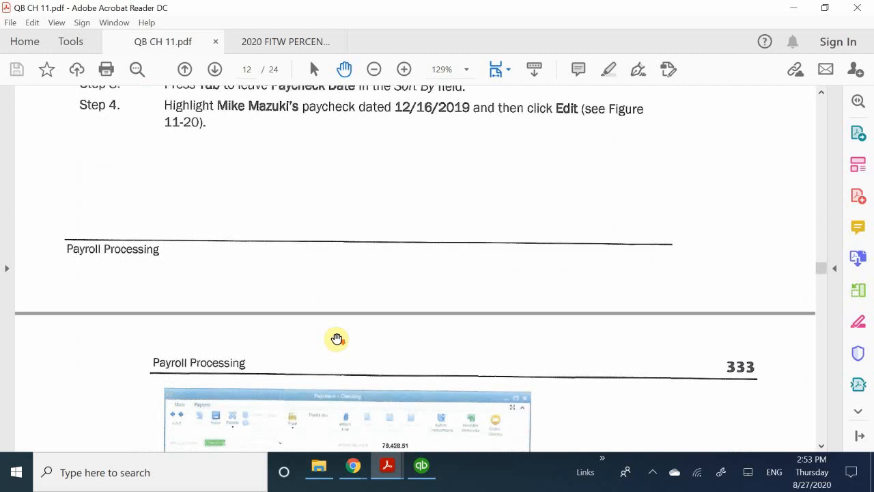
pyautogui.scroll(-11, 336, 339)
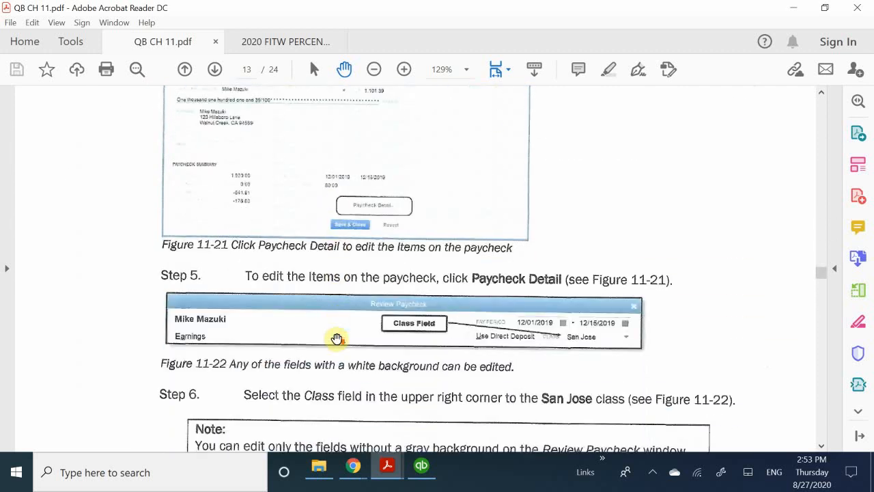
pyautogui.scroll(-2, 337, 339)
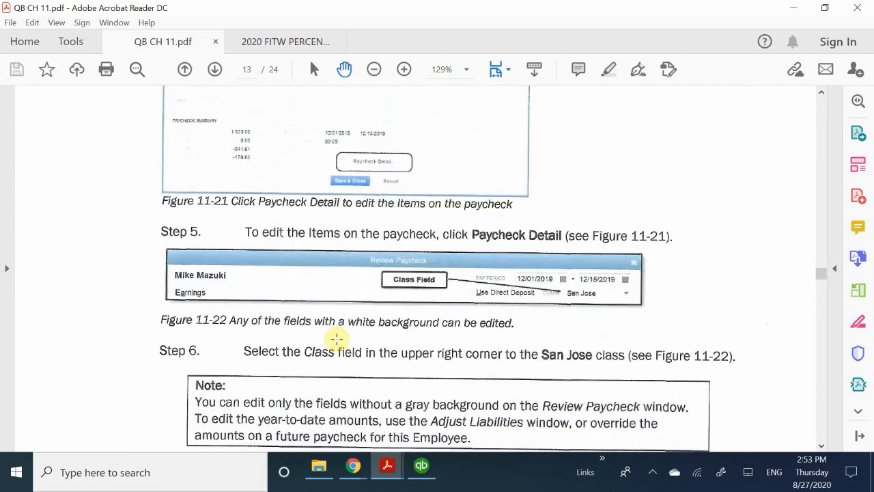
pyautogui.scroll(-5, 337, 339)
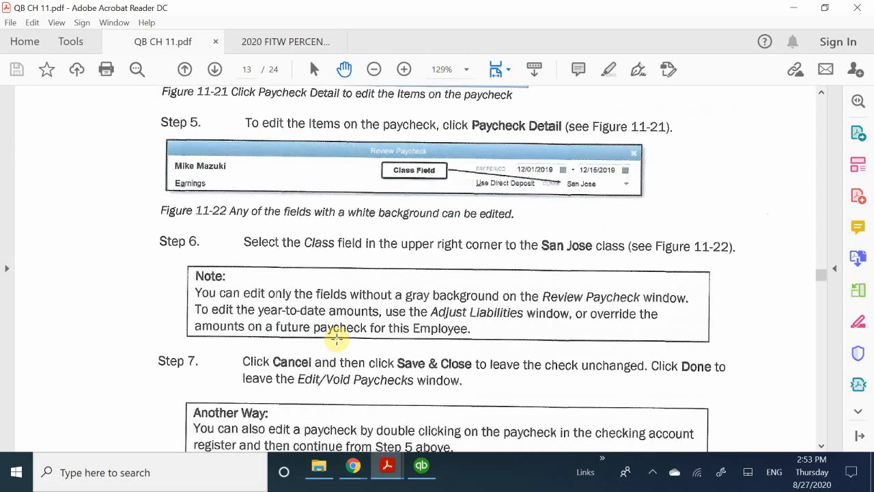
pyautogui.scroll(-8, 337, 339)
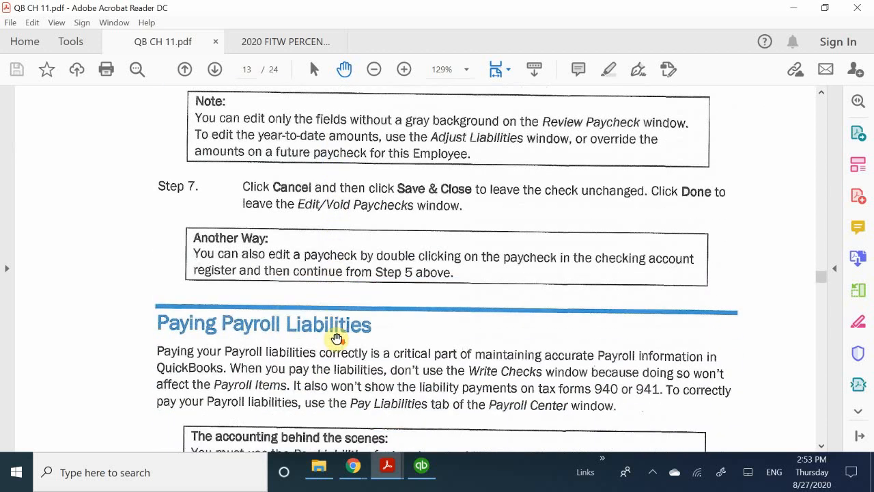
pyautogui.scroll(-2, 337, 339)
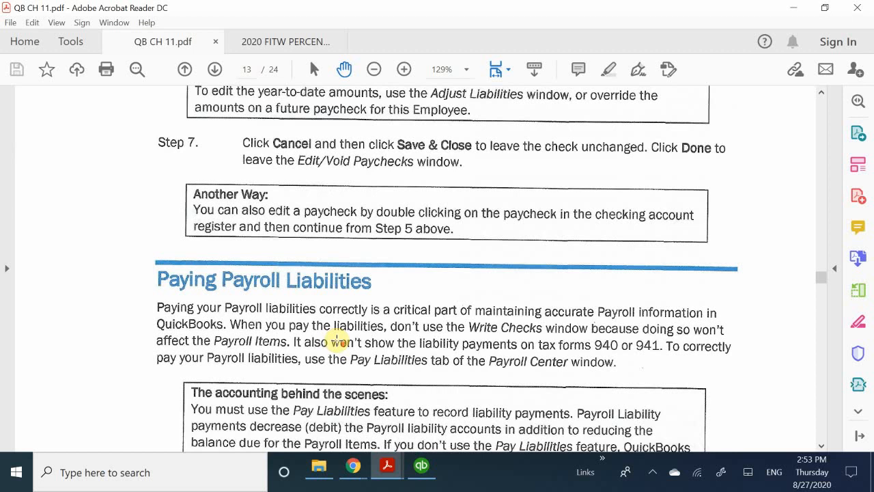
# - Reread Steps 3 and 4 of the paycheck editing practice and return to the paycheck figure on page 333
pyautogui.scroll(20, 337, 339)
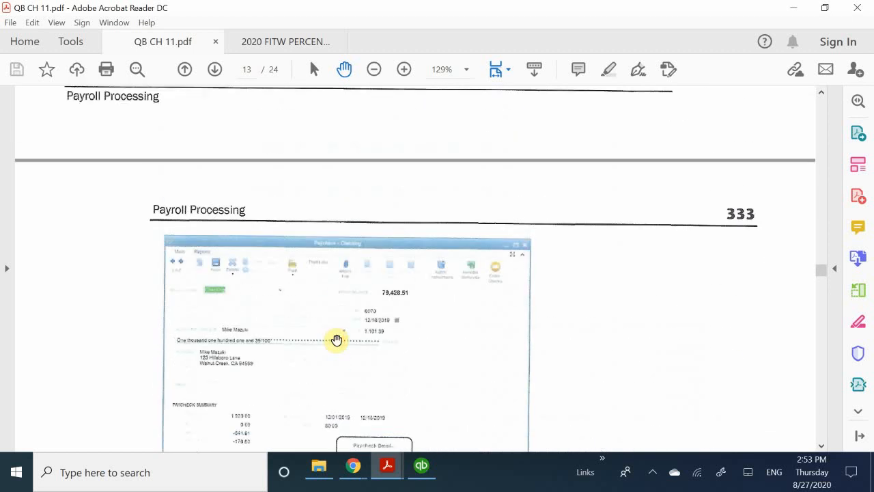
pyautogui.scroll(14, 337, 339)
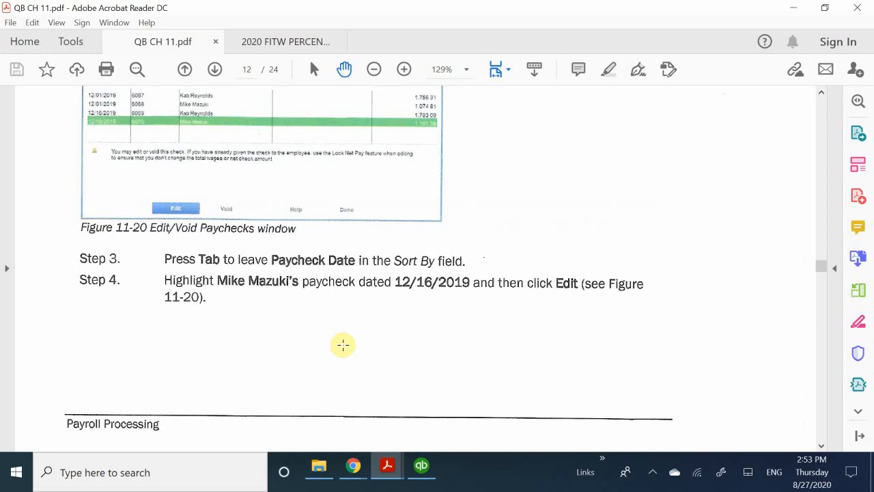
pyautogui.scroll(-5, 343, 345)
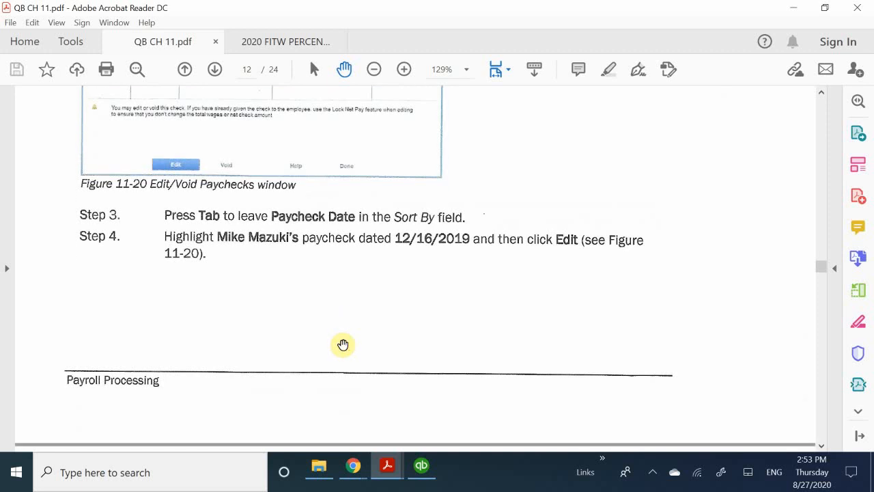
pyautogui.scroll(-2, 346, 346)
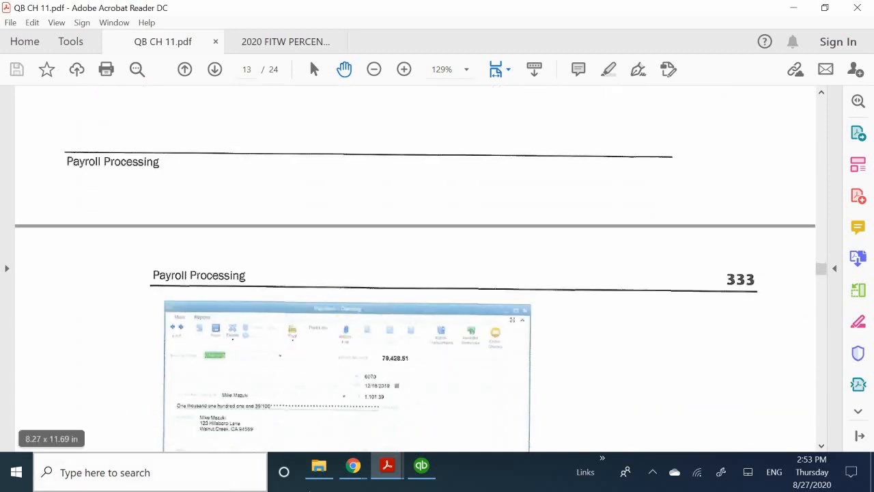
# - Switch to QuickBooks and review the scheduled 01/01/2020 payroll and the recent 12/16/2019 payroll in the Payroll Center
pyautogui.click(422, 467)
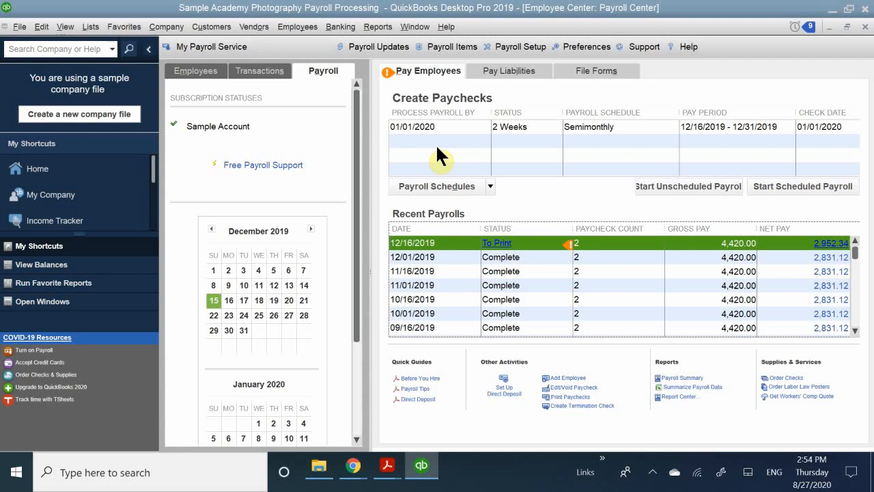
pyautogui.click(425, 129)
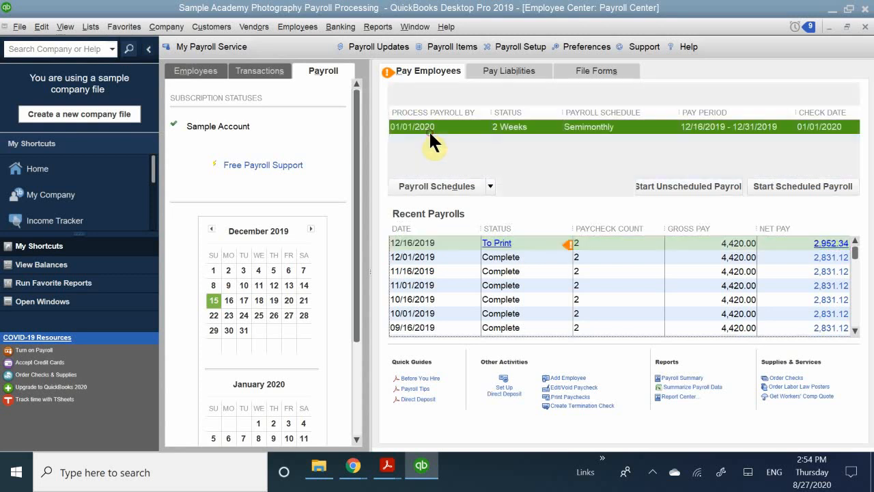
pyautogui.click(414, 131)
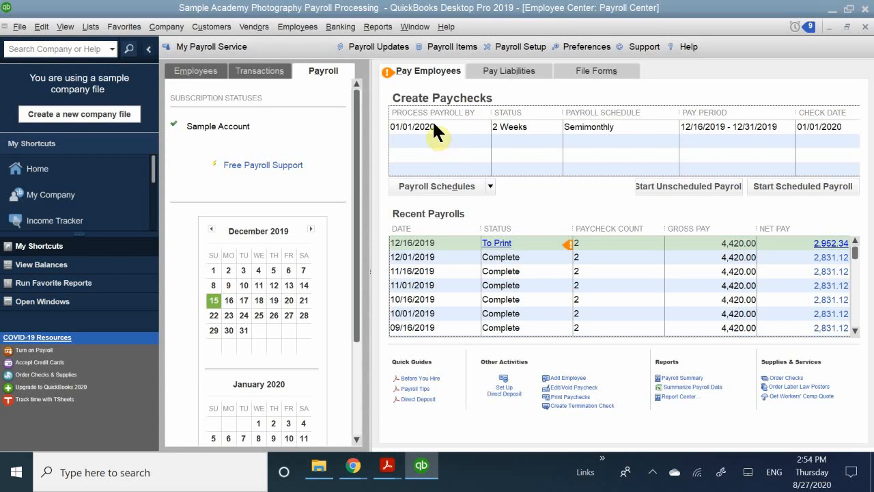
pyautogui.click(418, 247)
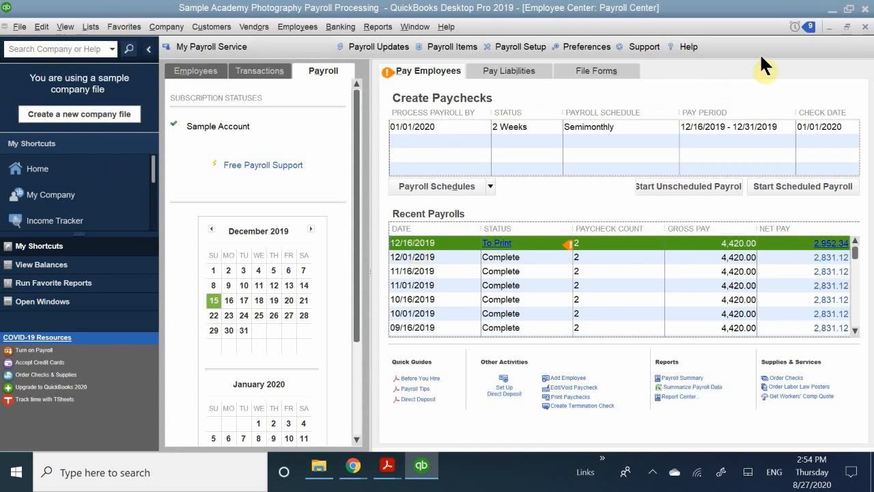
# - Reopen the Payroll Center from the maximized Home page and view the 12/16/2019 payroll's paychecks to print without printing
pyautogui.click(828, 27)
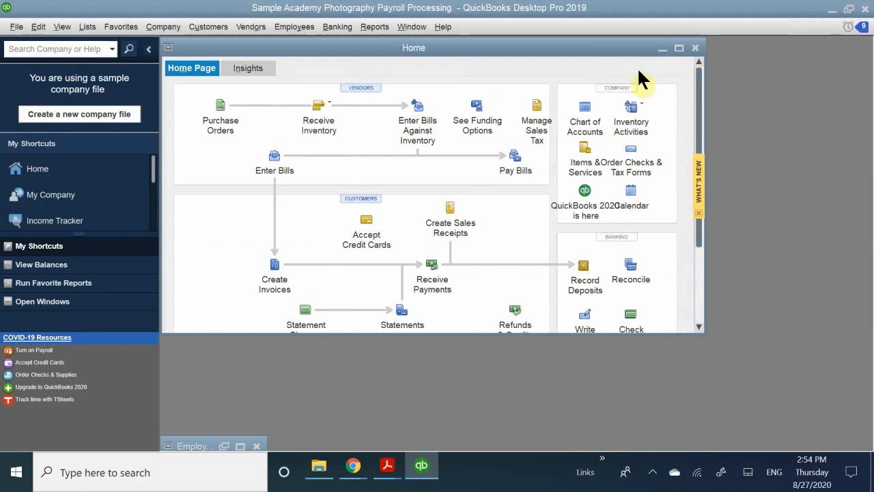
pyautogui.click(678, 49)
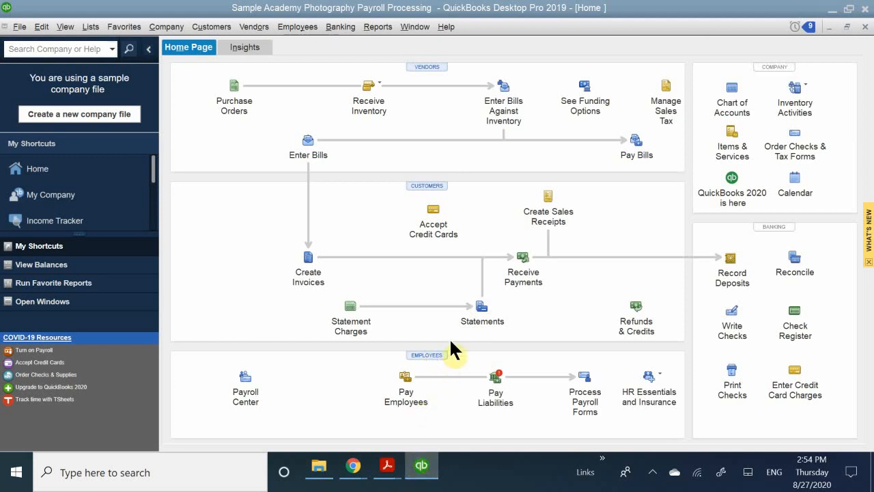
pyautogui.click(245, 383)
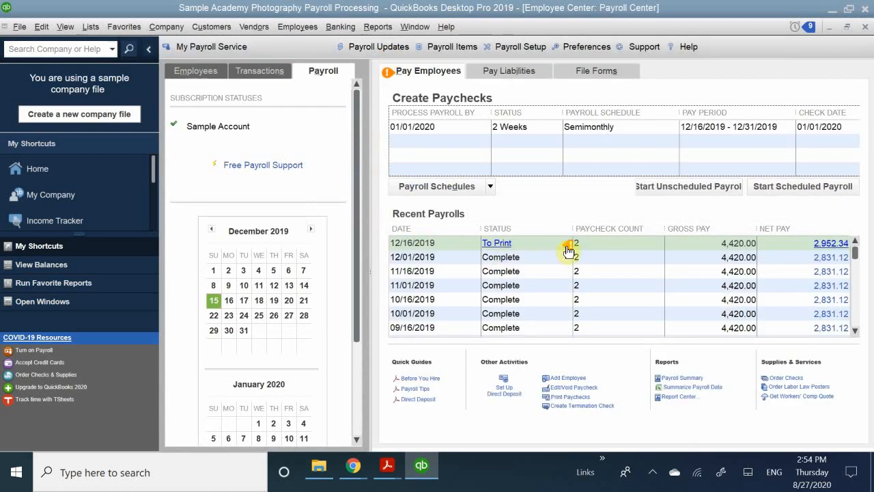
pyautogui.doubleClick(567, 247)
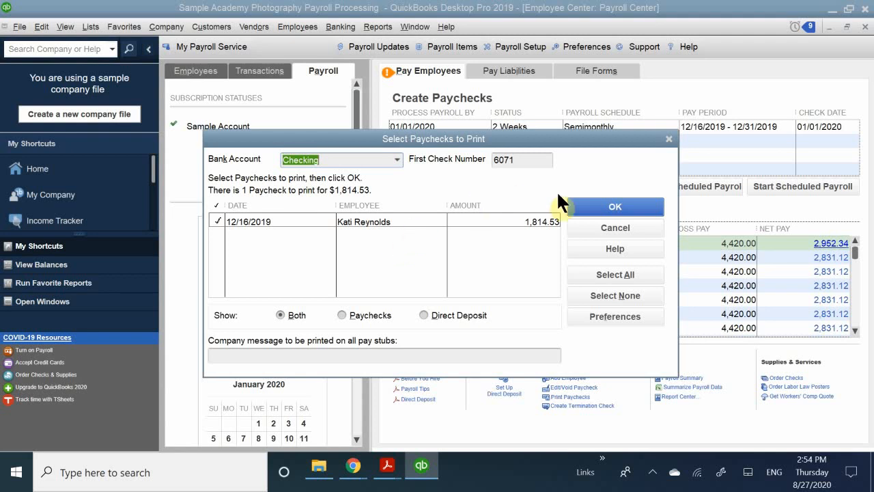
pyautogui.click(598, 222)
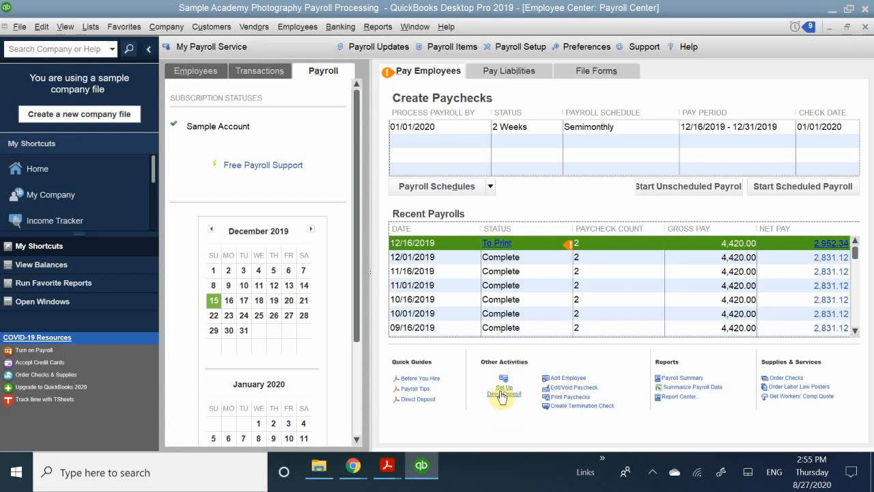
# - Open the voided 12/16/2019 paycheck from Edit/Void Paychecks, look back through the two preceding checks, and close the check window
pyautogui.click(582, 392)
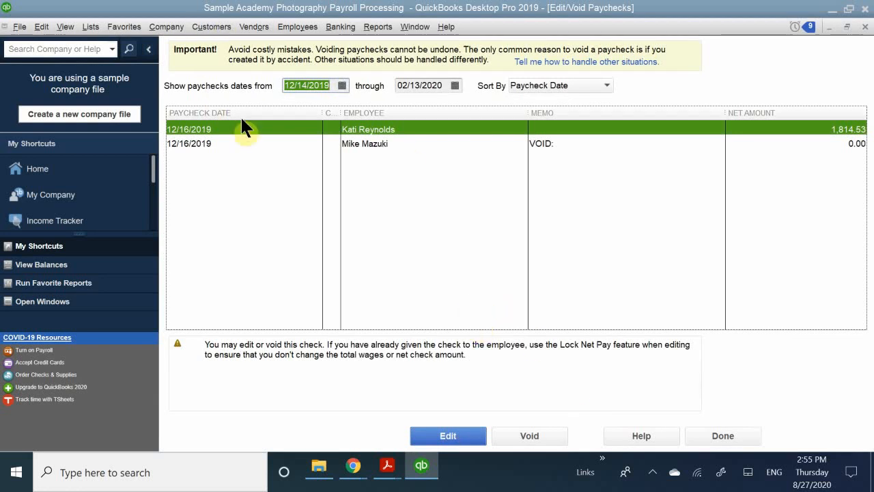
pyautogui.click(315, 143)
pyautogui.doubleClick(315, 144)
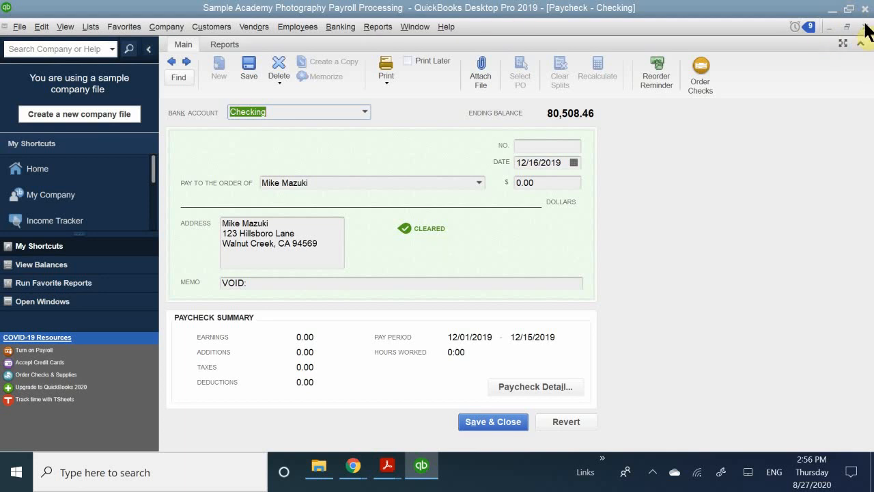
pyautogui.click(172, 60)
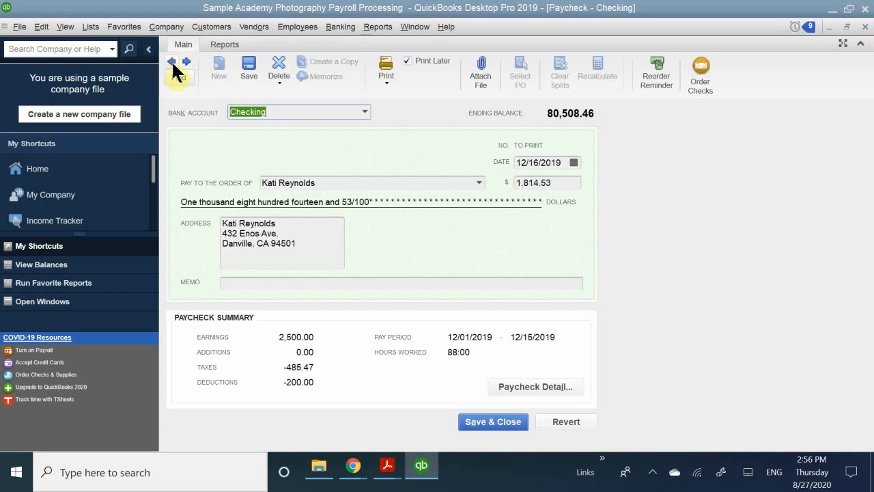
pyautogui.click(172, 60)
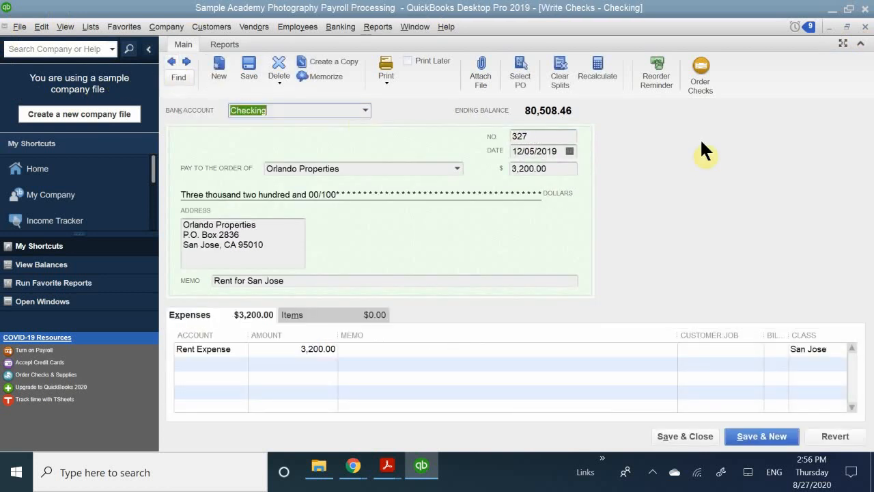
pyautogui.click(865, 27)
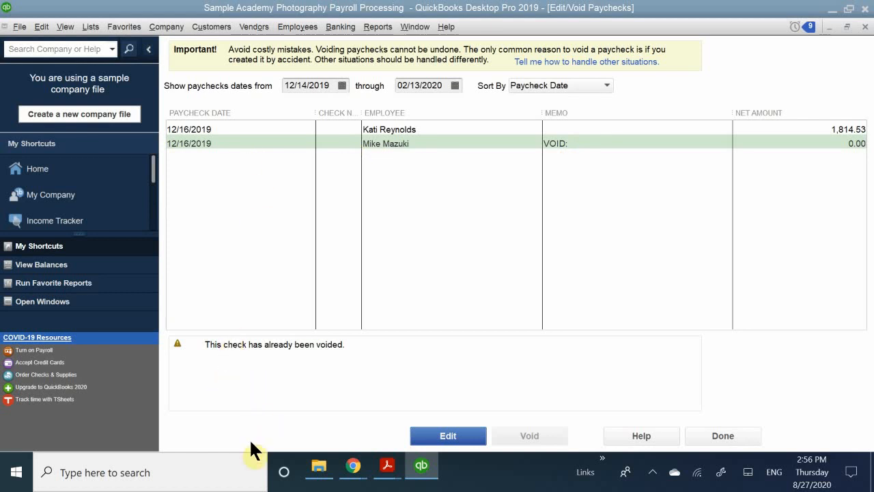
# - Reopen the voided 12/16/2019 paycheck for editing, and close it and the Edit/Void Paychecks window without changes
pyautogui.click(448, 437)
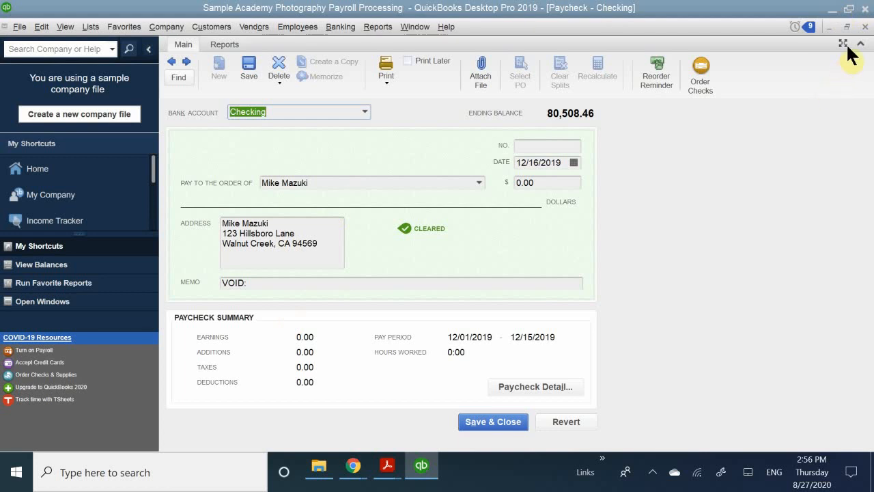
pyautogui.click(865, 27)
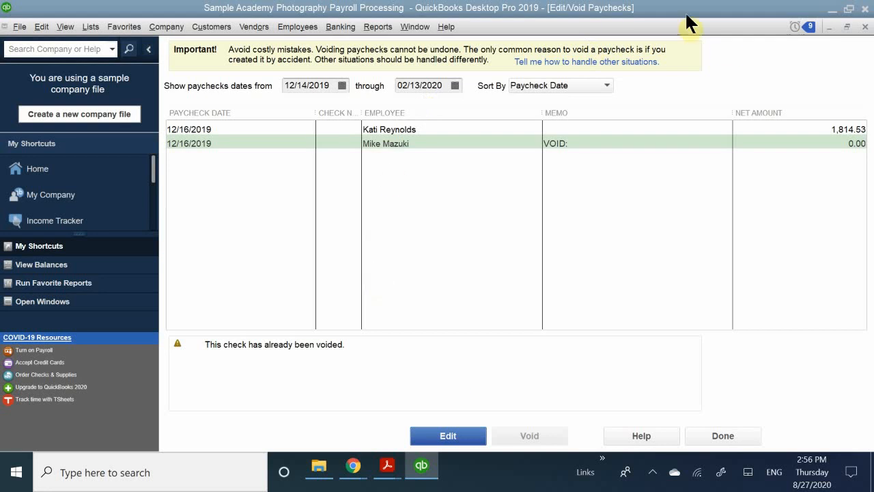
pyautogui.click(864, 27)
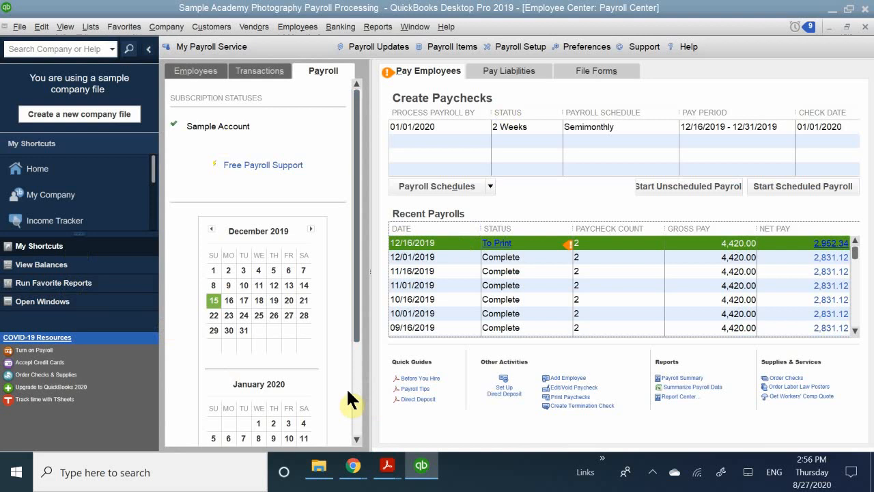
pyautogui.click(45, 27)
pyautogui.click(46, 26)
pyautogui.click(294, 26)
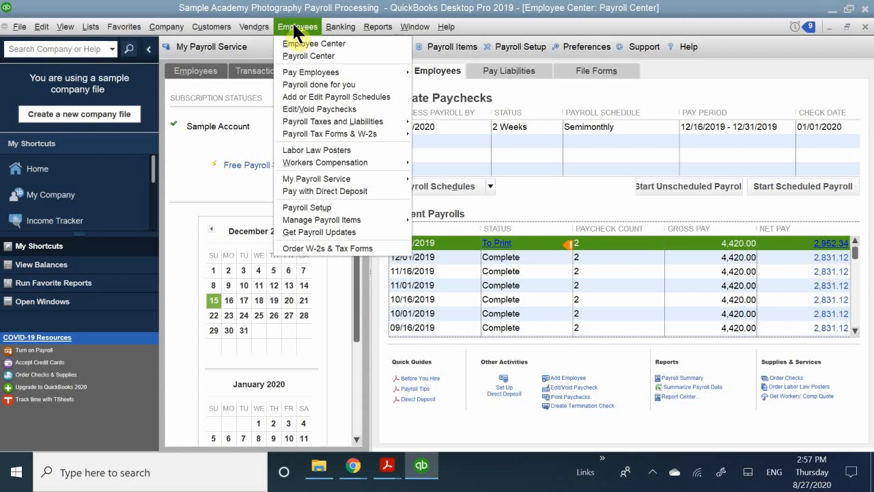
pyautogui.click(528, 190)
pyautogui.click(533, 151)
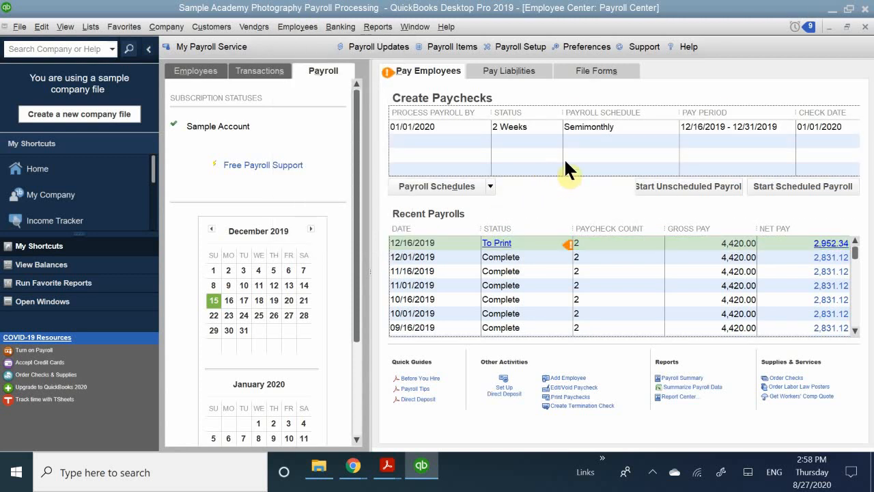
# - Start the scheduled Semimonthly payroll with the 12/16/2019 - 12/31/2019 pay period
pyautogui.click(811, 186)
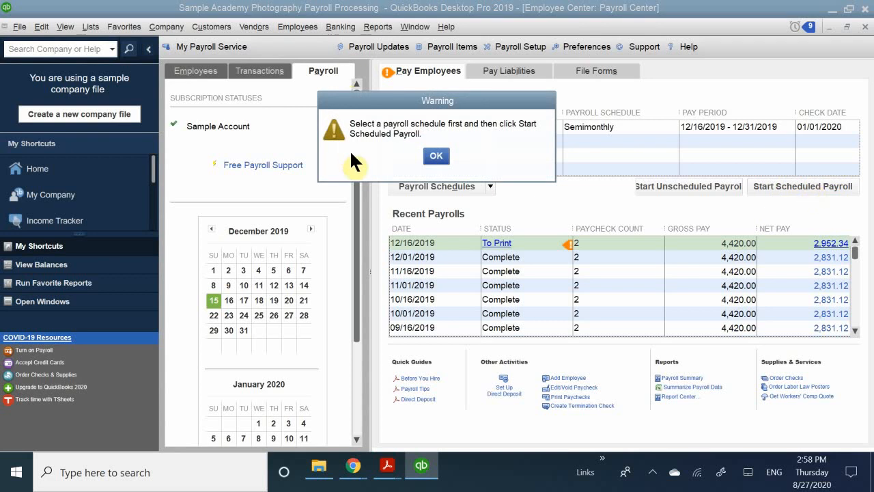
pyautogui.click(436, 156)
pyautogui.click(445, 125)
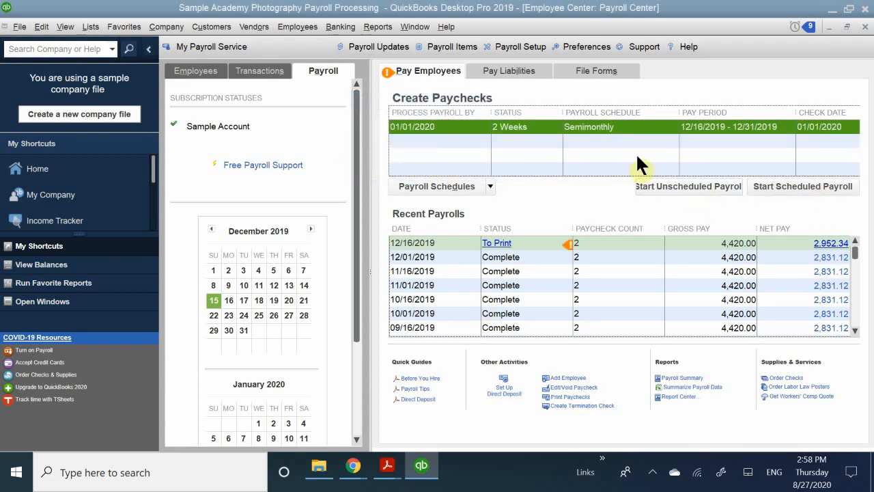
pyautogui.click(828, 186)
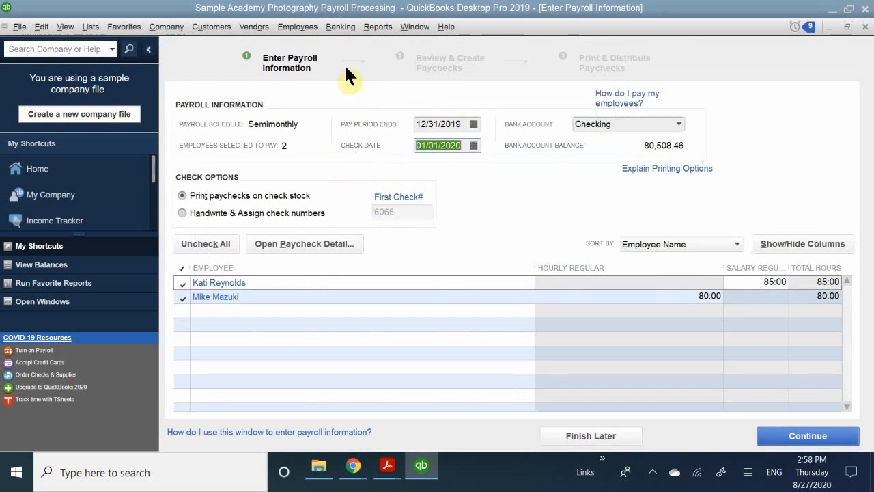
# - Set the payroll's pay period end to 12/15/2019 and its check date to 12/16/2019
pyautogui.click(472, 123)
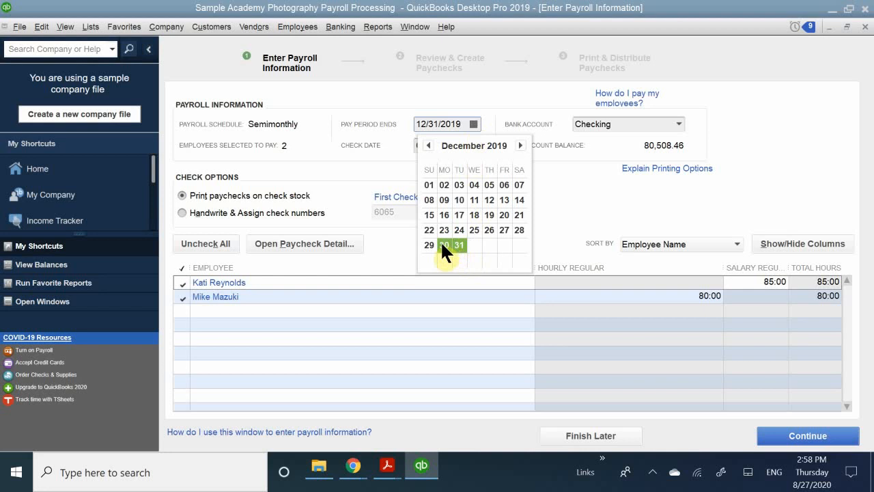
pyautogui.click(428, 213)
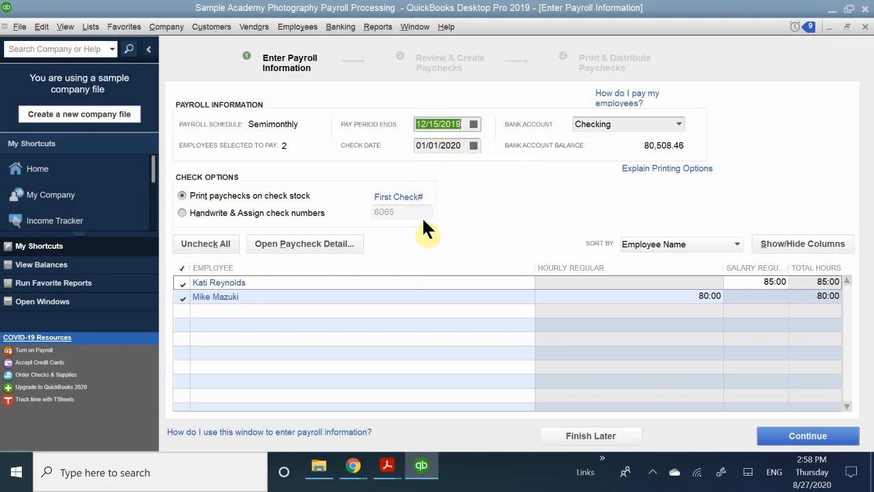
pyautogui.click(474, 145)
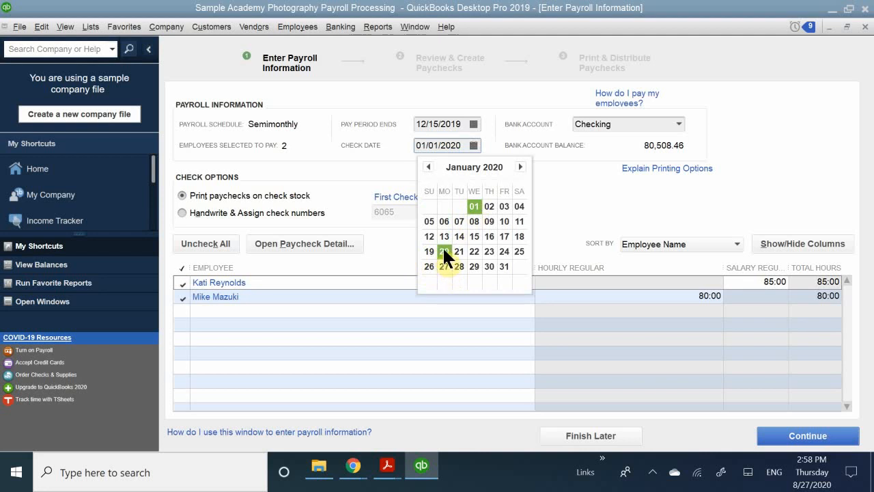
pyautogui.click(428, 166)
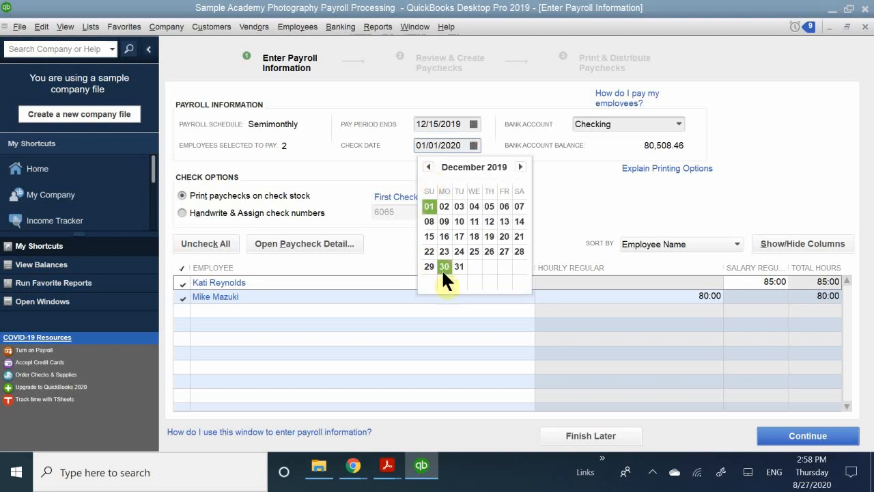
pyautogui.click(443, 237)
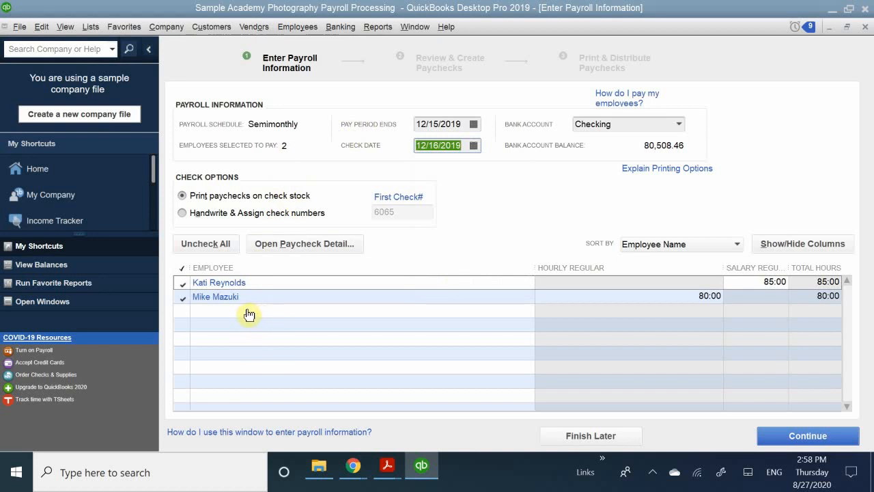
# - Dismiss the existing-paycheck alert and deselect the salaried employee, keeping only the hourly employee in the payroll
pyautogui.click(224, 300)
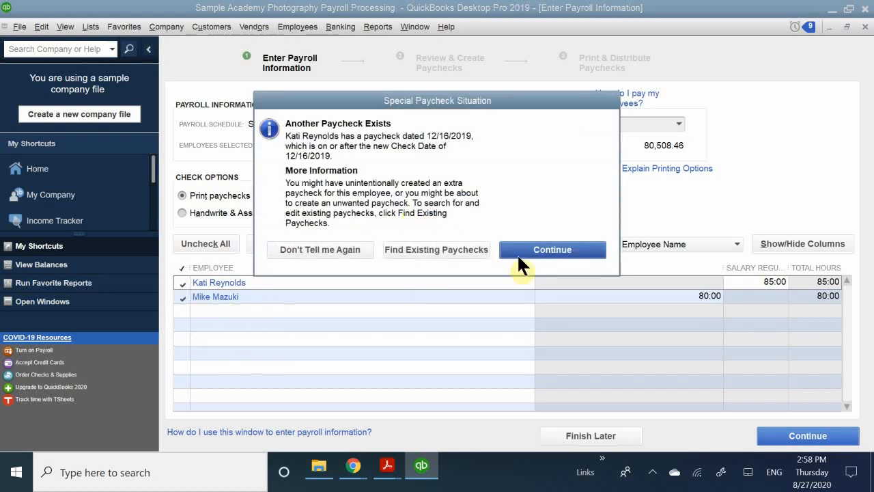
pyautogui.click(545, 249)
pyautogui.click(315, 250)
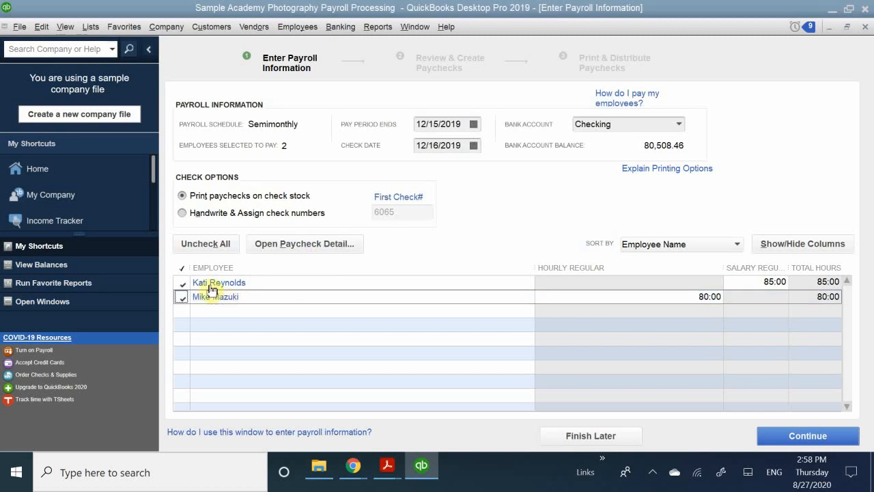
pyautogui.click(183, 279)
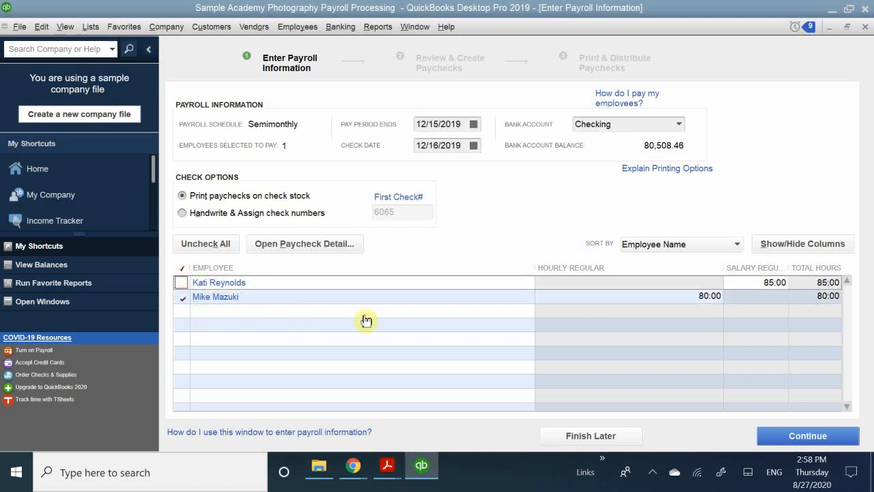
pyautogui.click(397, 296)
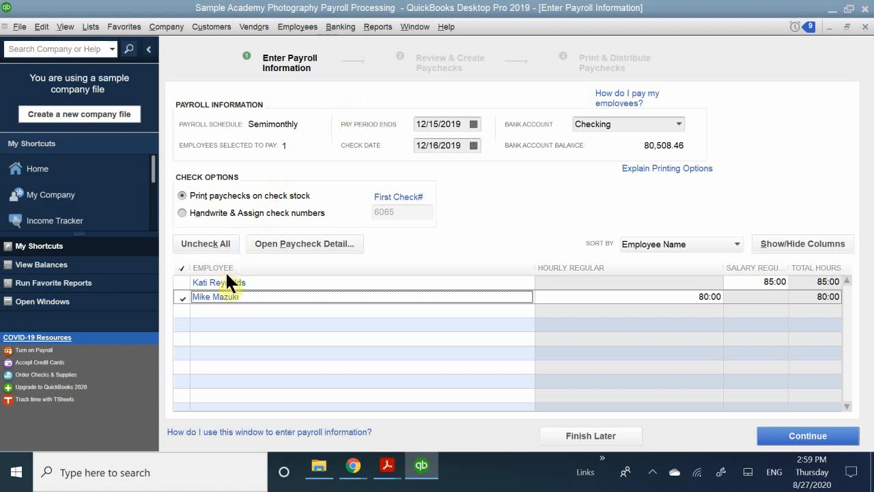
# - Open the hourly employee's paycheck detail and start a second earnings line below Hourly Regular
pyautogui.click(226, 298)
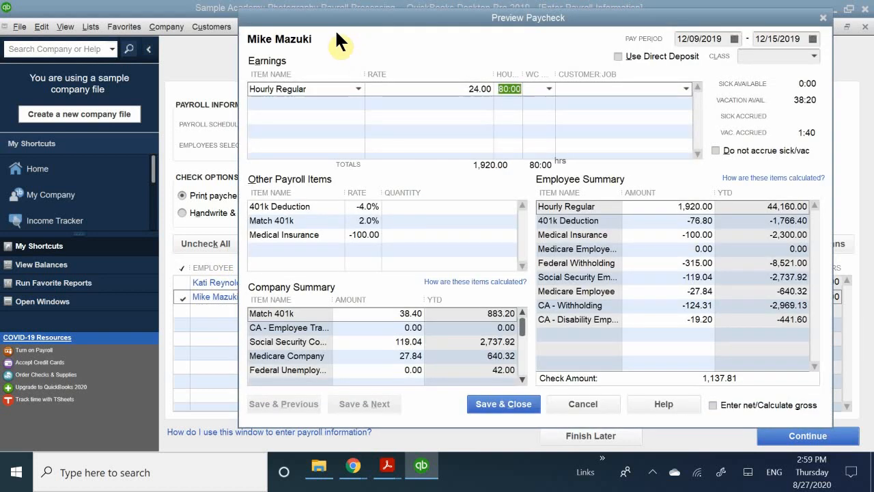
pyautogui.moveTo(320, 20); pyautogui.dragTo(304, 50)
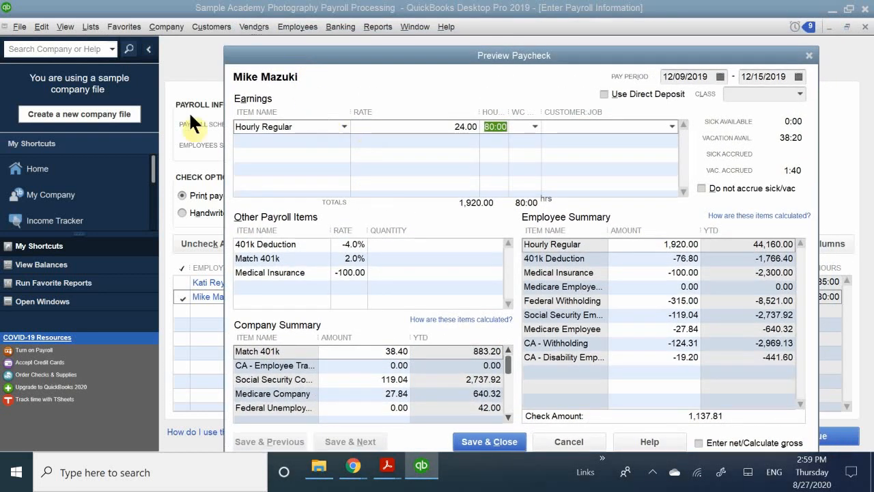
pyautogui.click(280, 141)
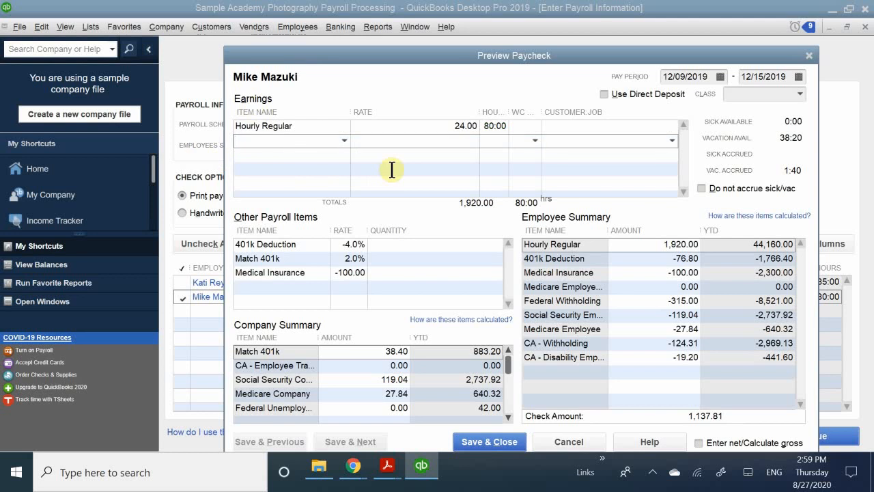
pyautogui.write('OVER')
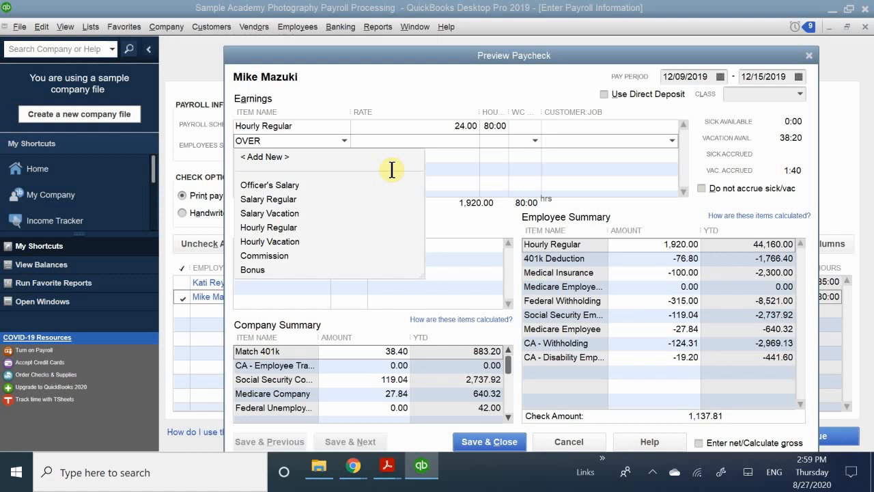
pyautogui.press('BackSpace')
pyautogui.press('BackSpace')
pyautogui.press('BackSpace')
pyautogui.press('BackSpace')
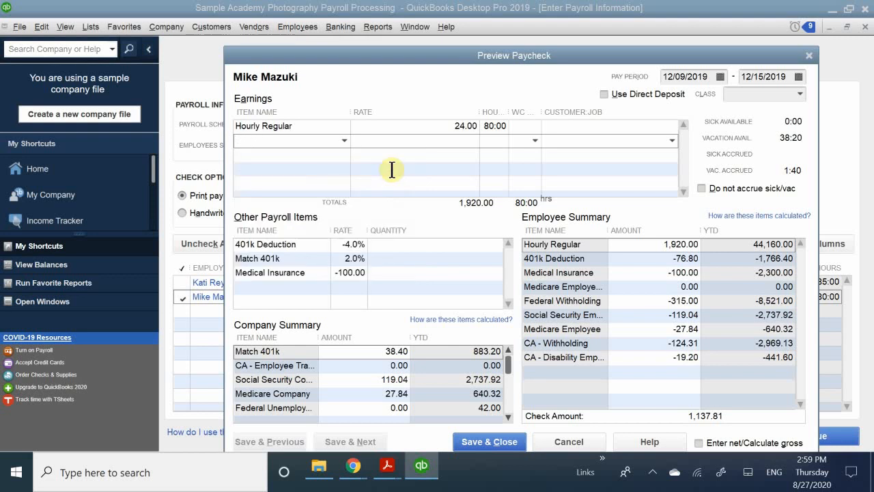
pyautogui.write('S')
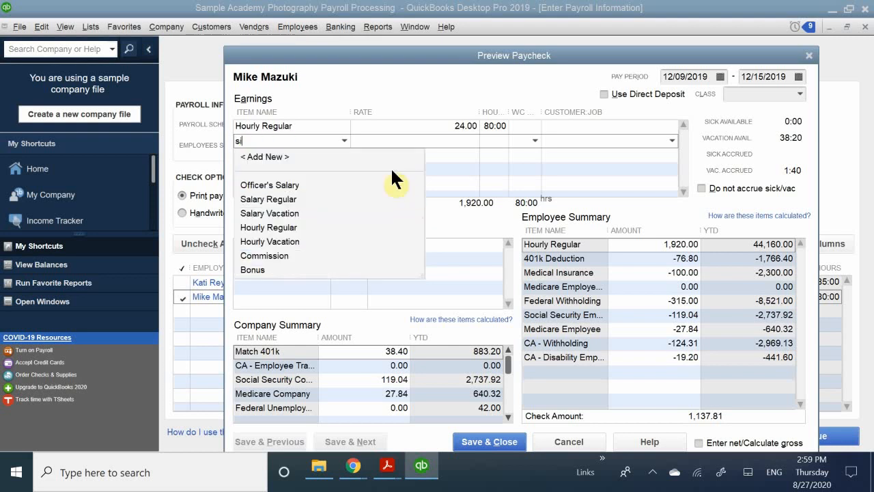
pyautogui.write('i')
pyautogui.press('BackSpace')
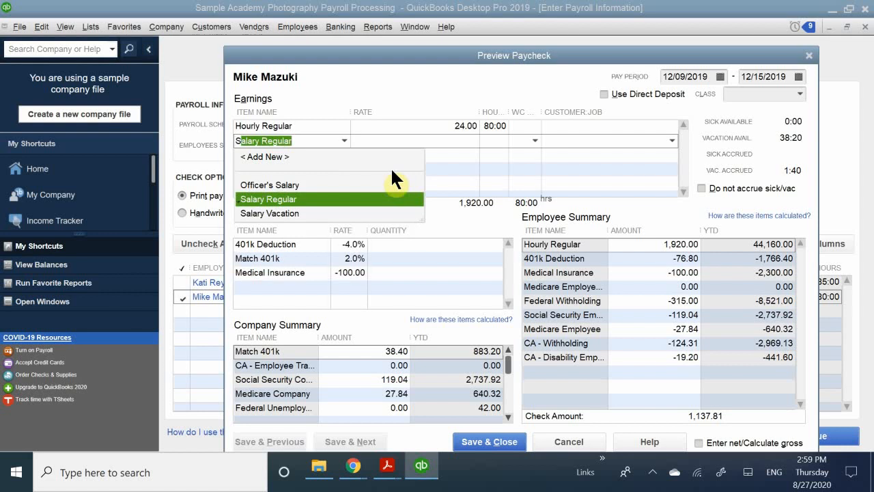
pyautogui.press('BackSpace')
pyautogui.press('BackSpace')
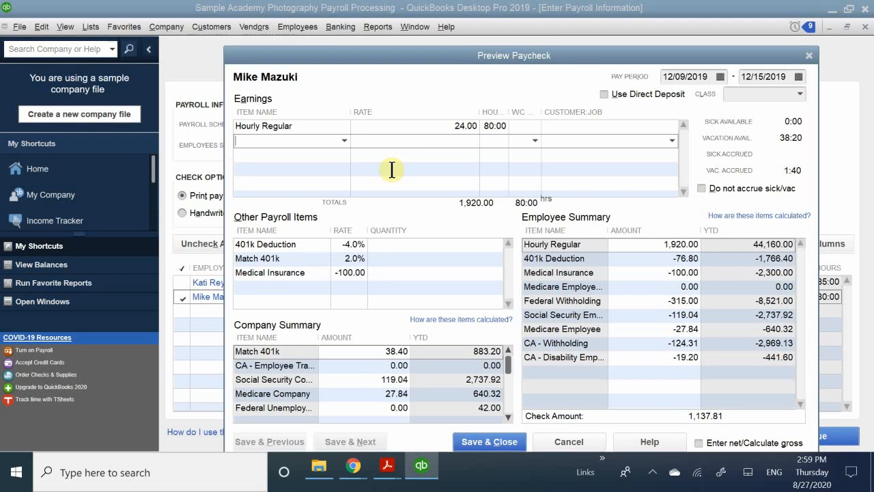
pyautogui.write('over')
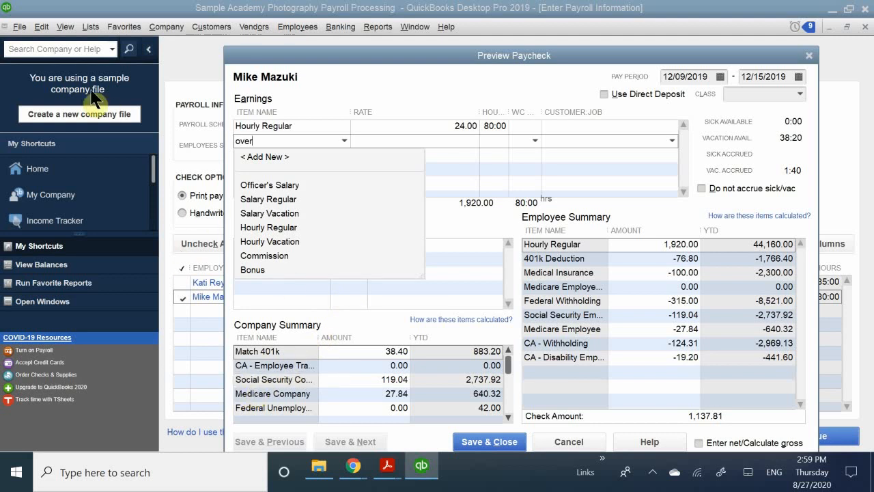
pyautogui.press('BackSpace')
pyautogui.press('BackSpace')
pyautogui.press('BackSpace')
pyautogui.press('BackSpace')
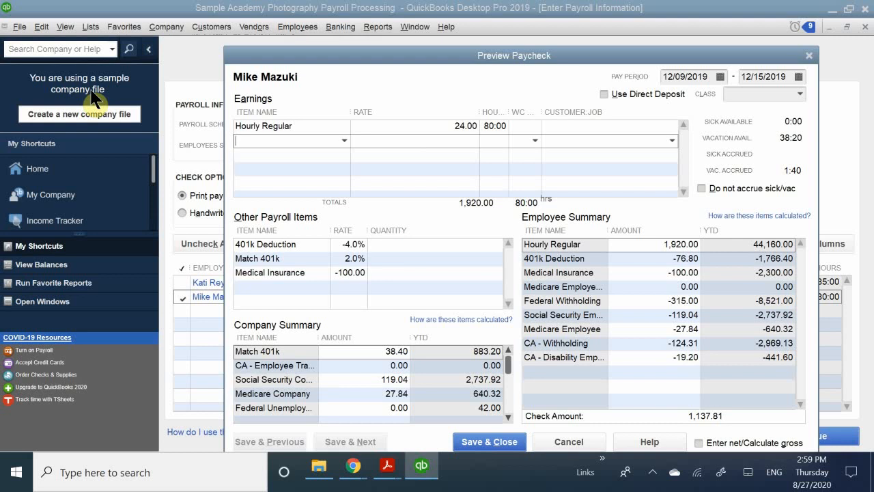
# - Add a new hourly wage payroll item for Overtime Pay named Hourly Overtime, tracked in the Payroll Expenses account
pyautogui.write('Hourly ')
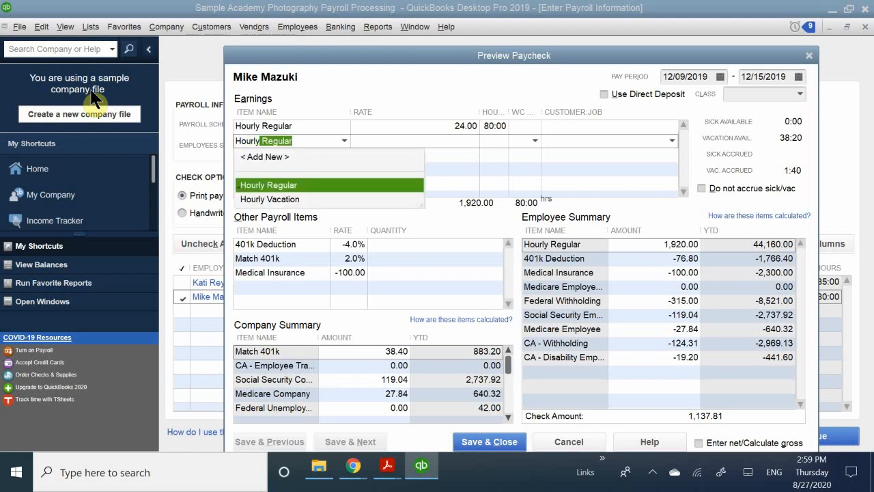
pyautogui.write('Ov')
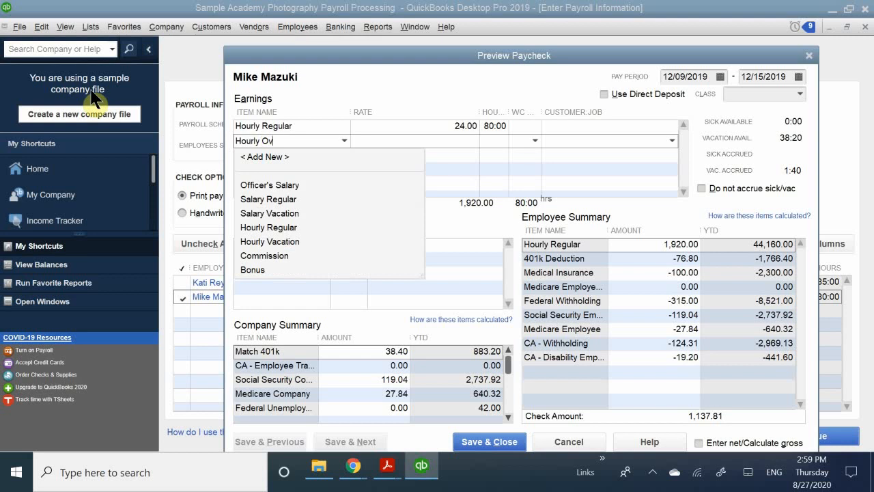
pyautogui.write('ertime')
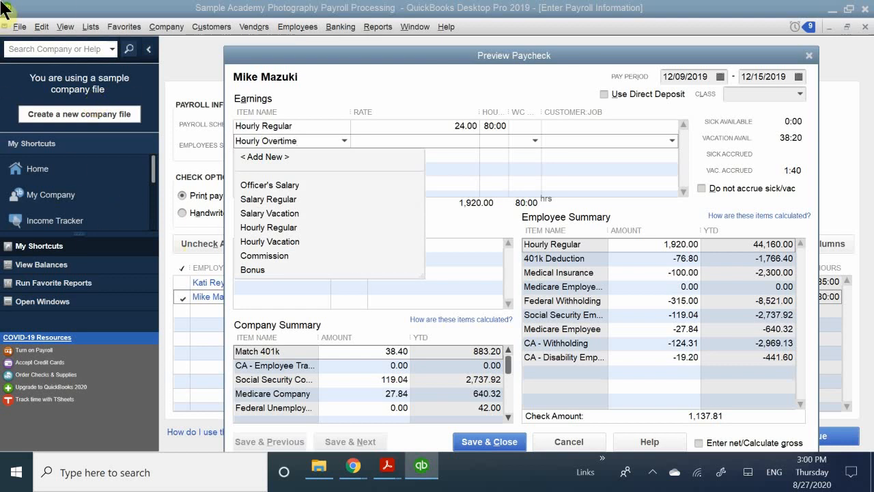
pyautogui.click(270, 156)
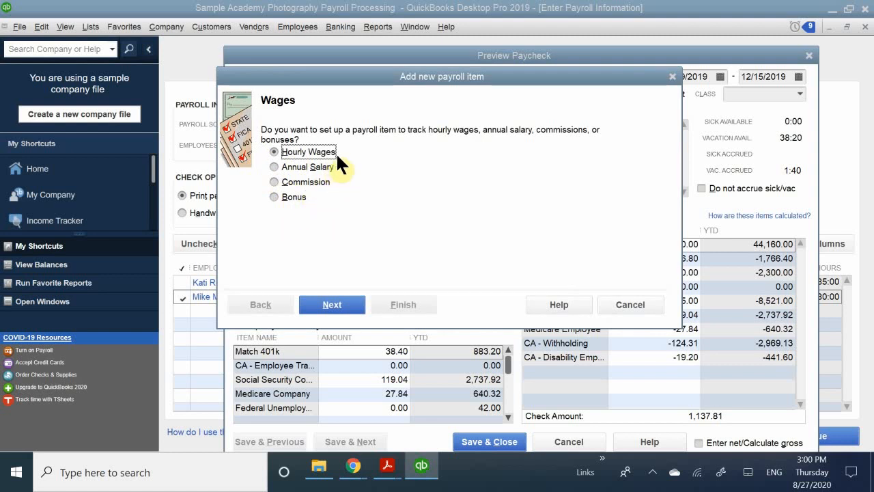
pyautogui.click(332, 304)
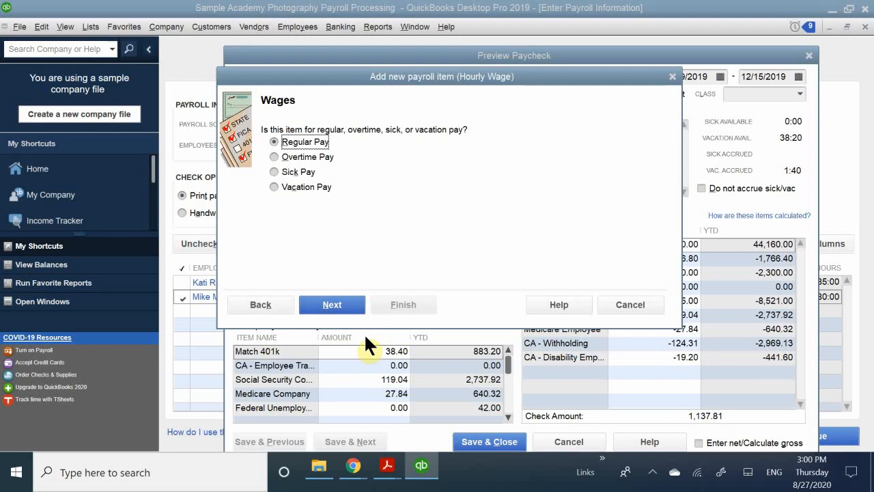
pyautogui.click(289, 156)
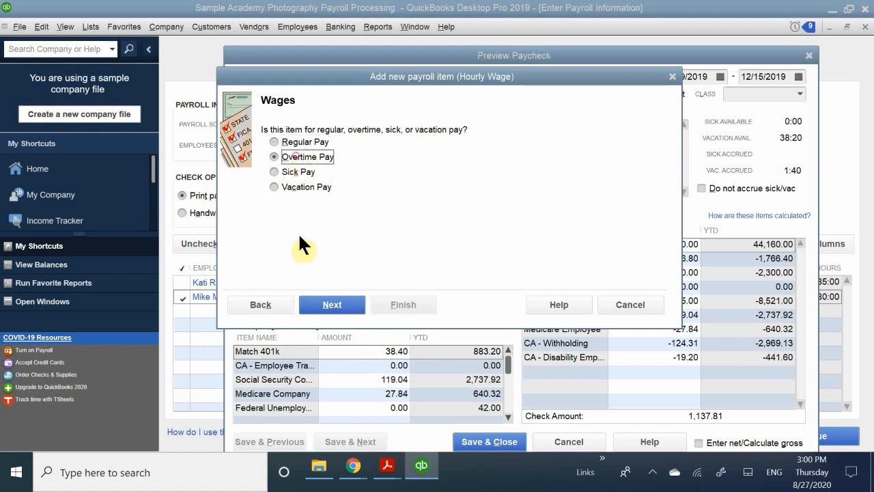
pyautogui.click(333, 305)
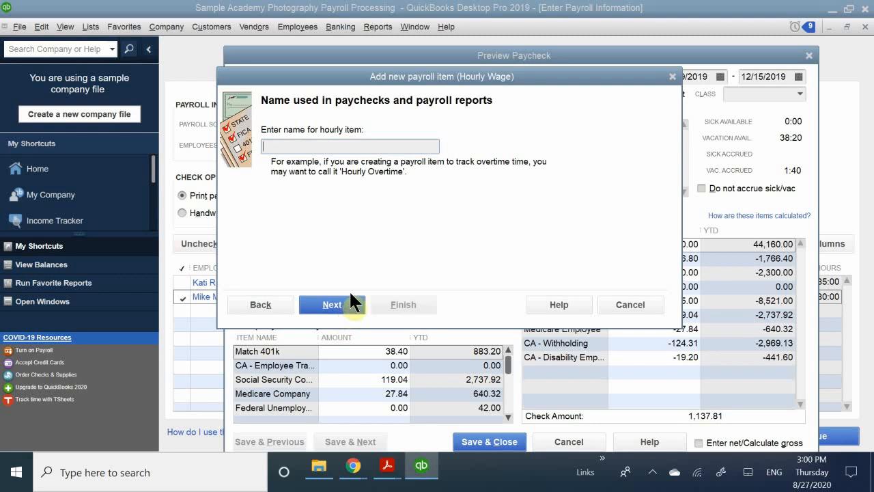
pyautogui.write('Hourly Overtime')
pyautogui.click(348, 307)
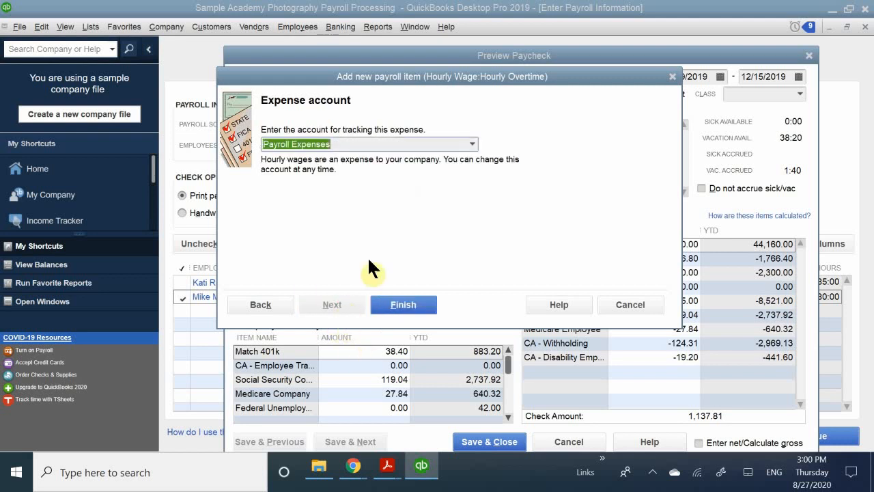
pyautogui.click(402, 303)
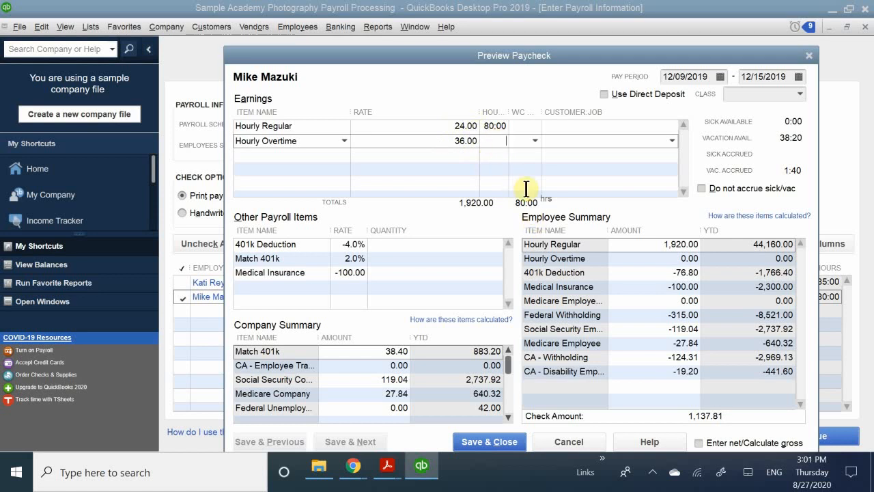
# - Enter 4 hours of Hourly Overtime on the paycheck, and save and close its detail
pyautogui.write('4')
pyautogui.press('Tab')
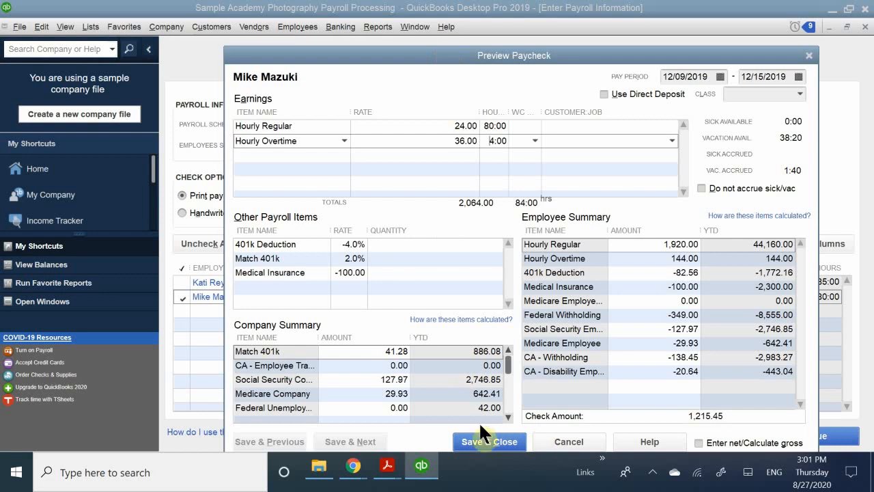
pyautogui.click(506, 444)
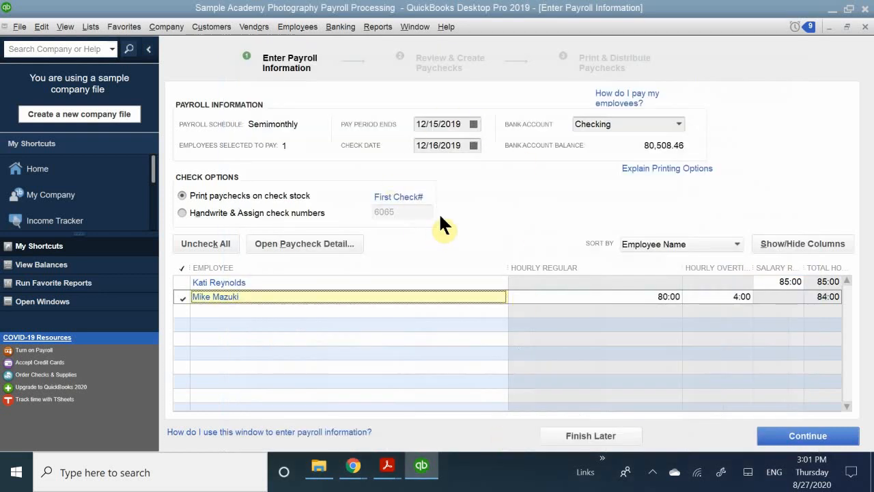
# - Continue the Semimonthly payroll to its review stage and create the hourly employee's paycheck
pyautogui.click(424, 124)
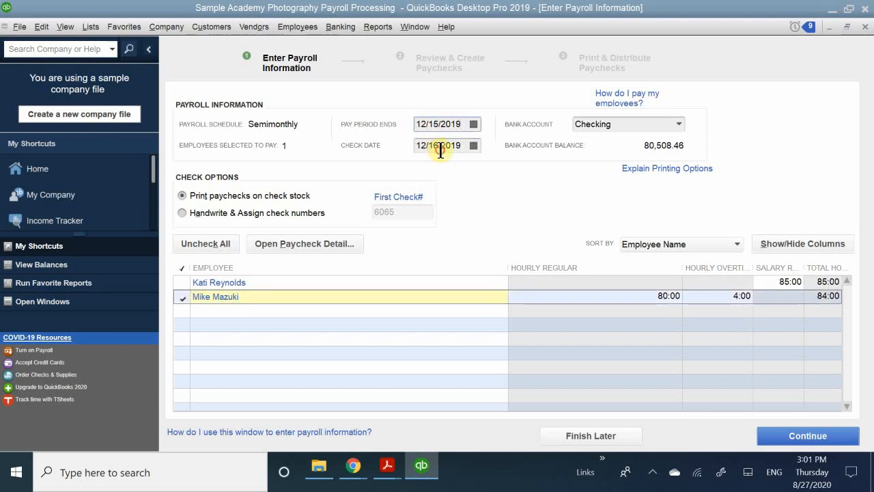
pyautogui.click(439, 145)
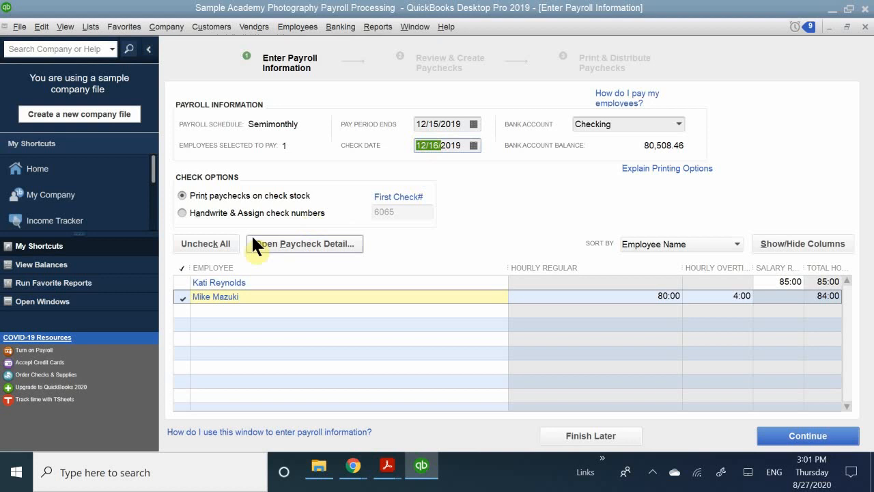
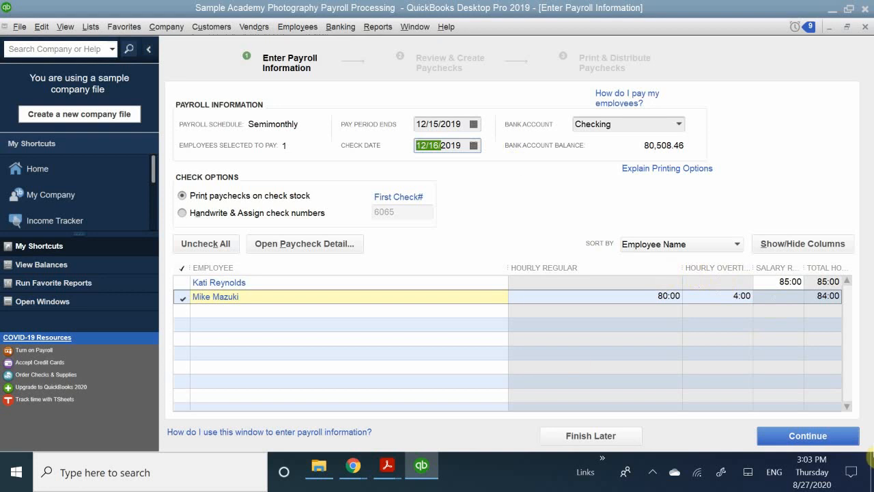
pyautogui.click(805, 437)
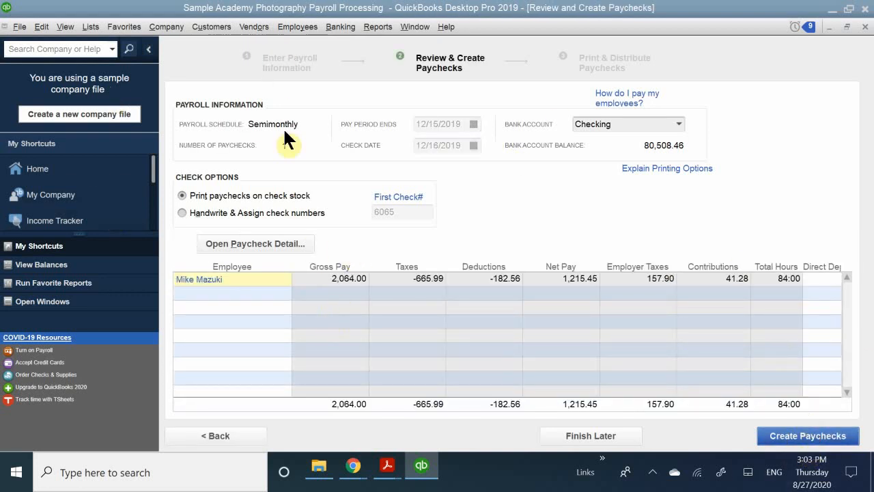
pyautogui.click(784, 437)
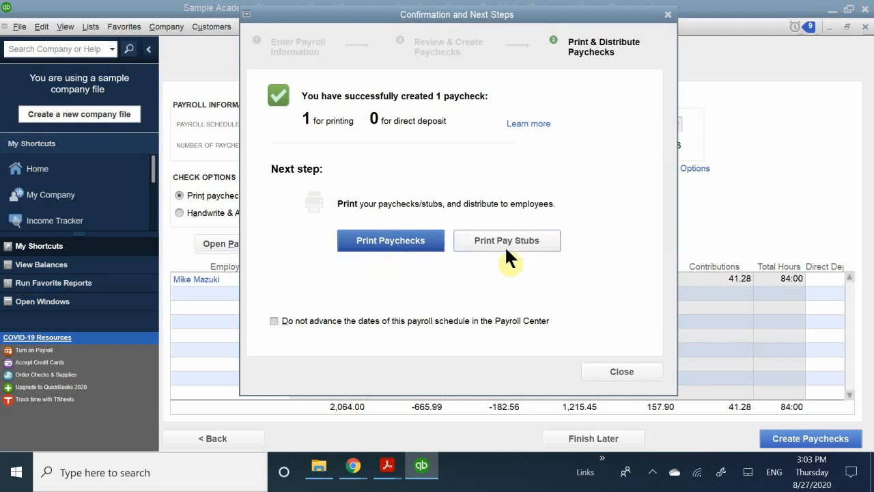
# - Open the selection of paychecks to print, cancel it without printing, and close the payroll confirmation
pyautogui.click(417, 239)
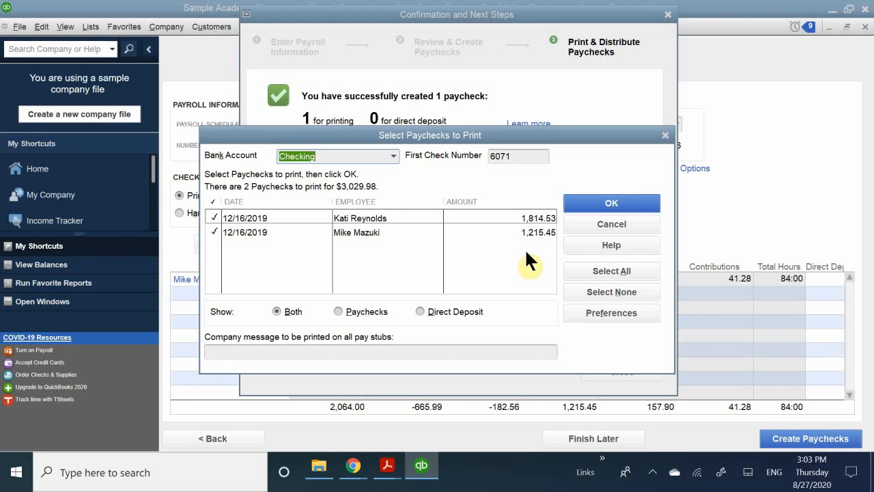
pyautogui.click(606, 220)
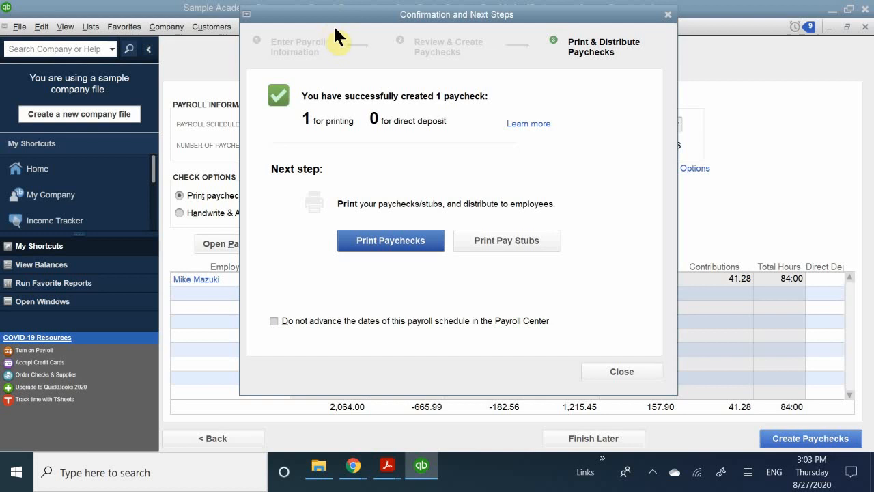
pyautogui.moveTo(349, 20); pyautogui.dragTo(300, 137)
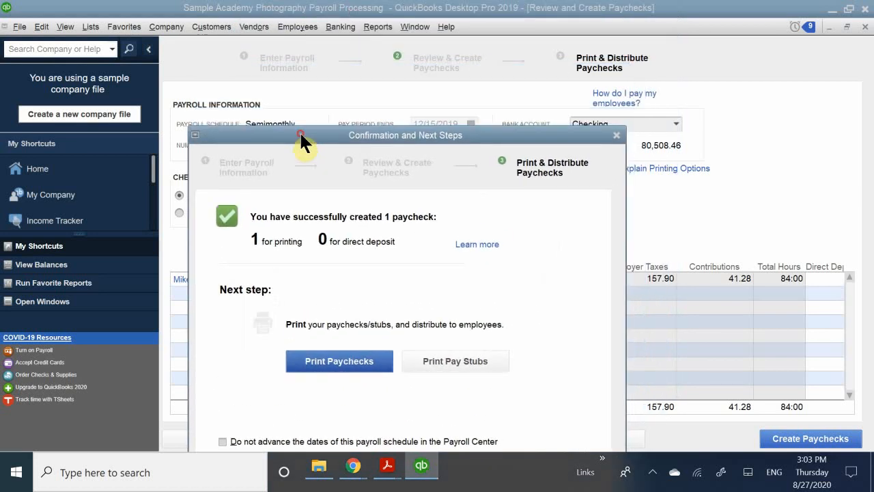
pyautogui.click(618, 134)
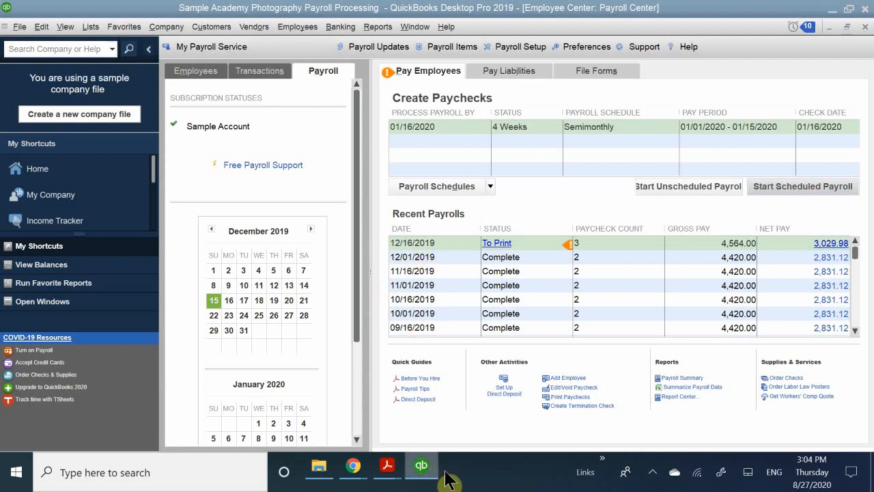
# - Switch to QB CH 11.pdf in Acrobat Reader and read ahead to the Paying Payroll Liabilities section
pyautogui.moveTo(417, 471)
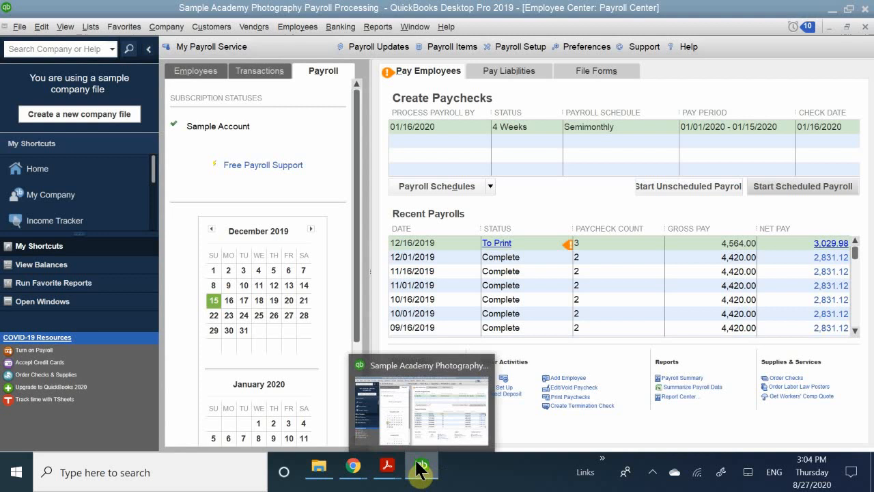
pyautogui.moveTo(387, 468)
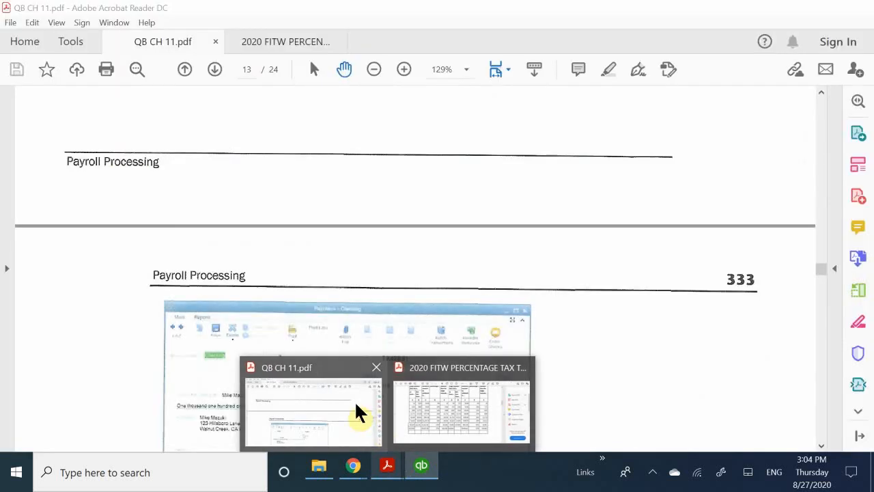
pyautogui.click(356, 406)
pyautogui.scroll(-4, 505, 308)
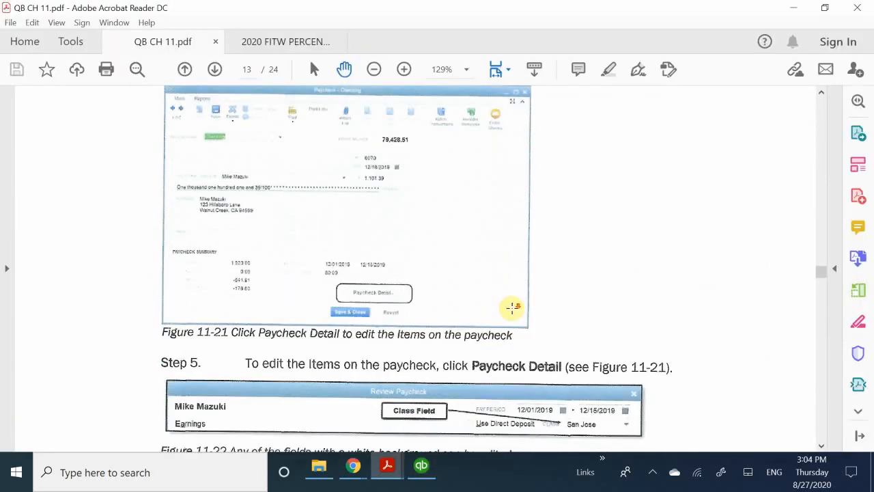
pyautogui.scroll(-8, 512, 308)
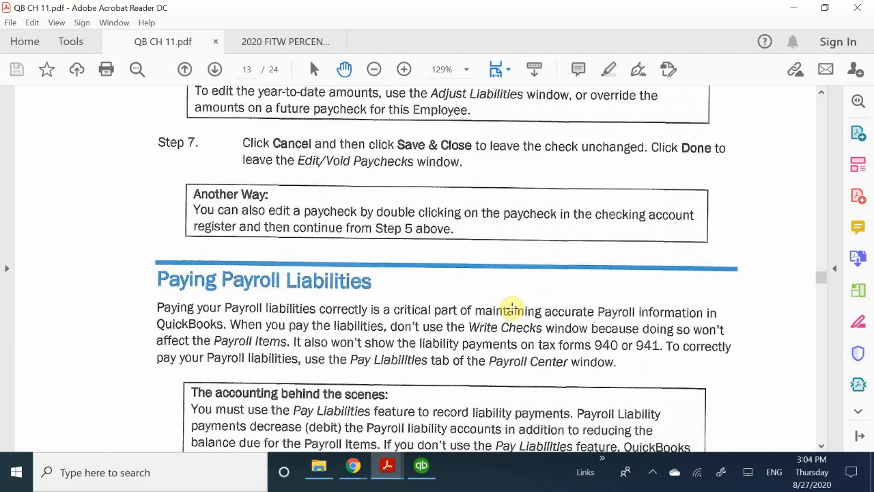
pyautogui.scroll(-2, 512, 308)
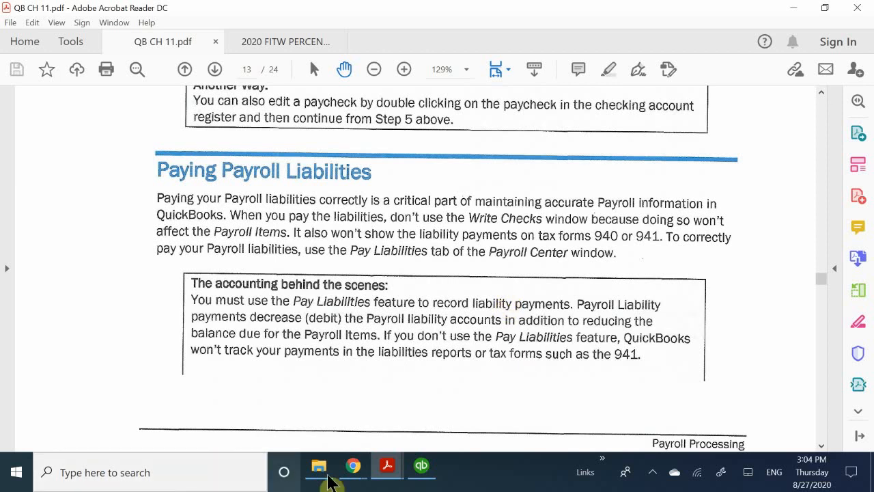
# - Switch to QuickBooks and bring up payments for the two liabilities due 12/16/19, Federal 941/944/943 and CA Withholding and Disability
pyautogui.click(428, 467)
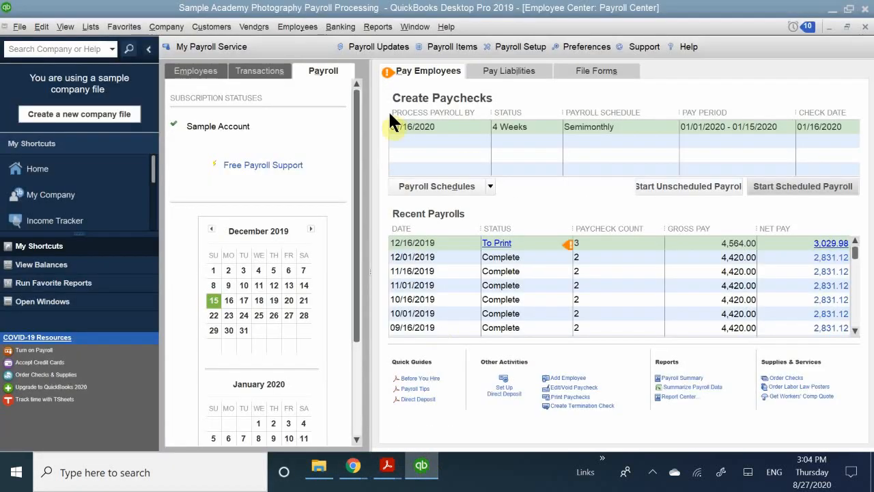
pyautogui.click(509, 66)
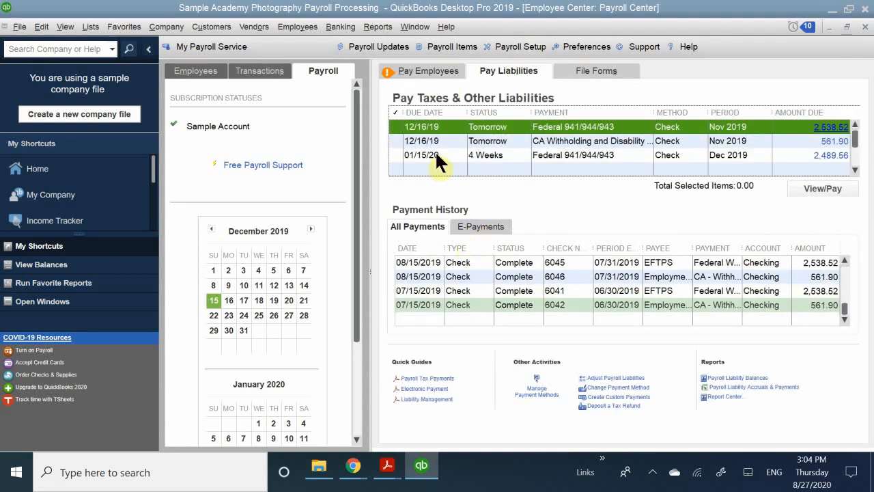
pyautogui.click(395, 127)
pyautogui.click(396, 141)
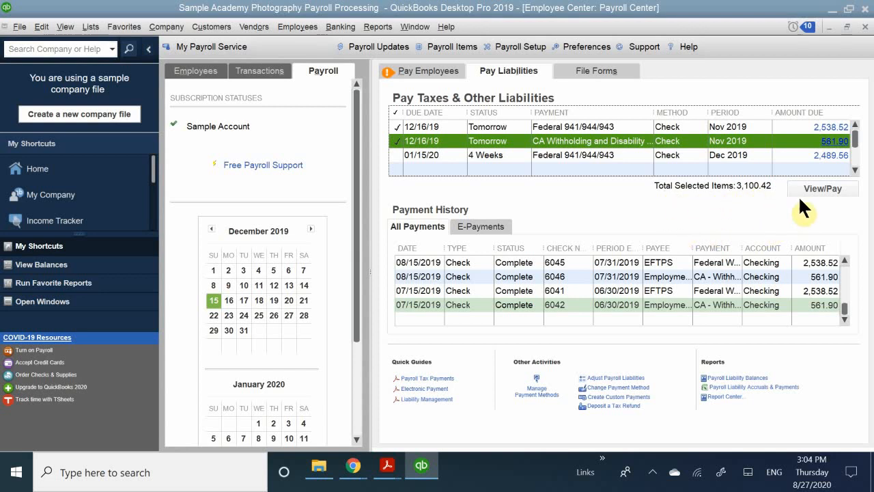
pyautogui.click(823, 184)
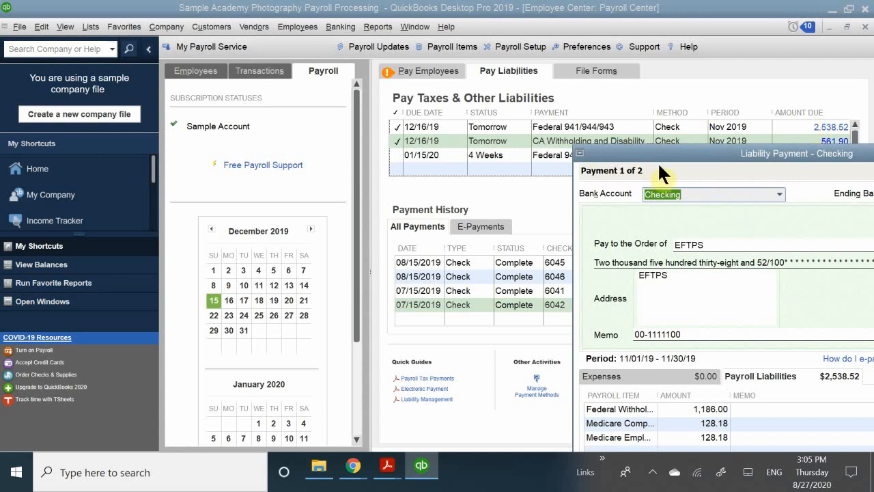
# - Save the Nov 2019 Federal 941/944/943 liability check to EFTPS from Checking, dated 12/15/2019, and close the payment summary
pyautogui.moveTo(712, 153); pyautogui.dragTo(407, 52)
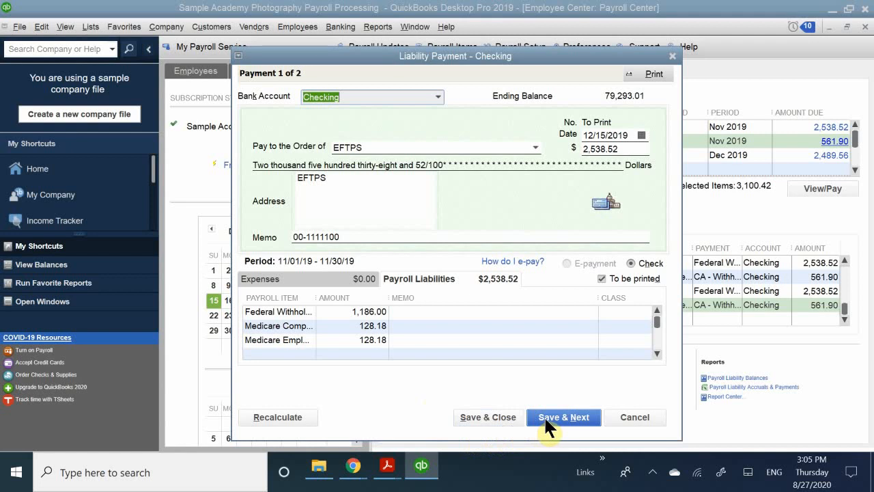
pyautogui.click(473, 418)
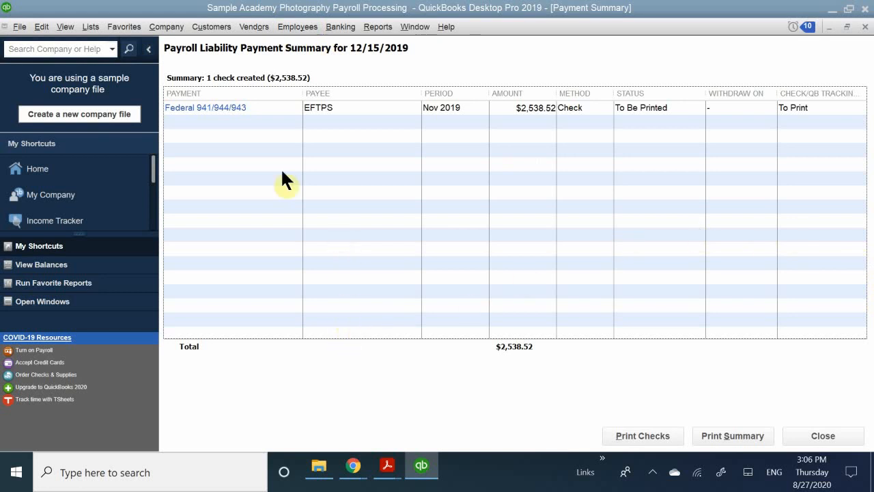
pyautogui.click(823, 437)
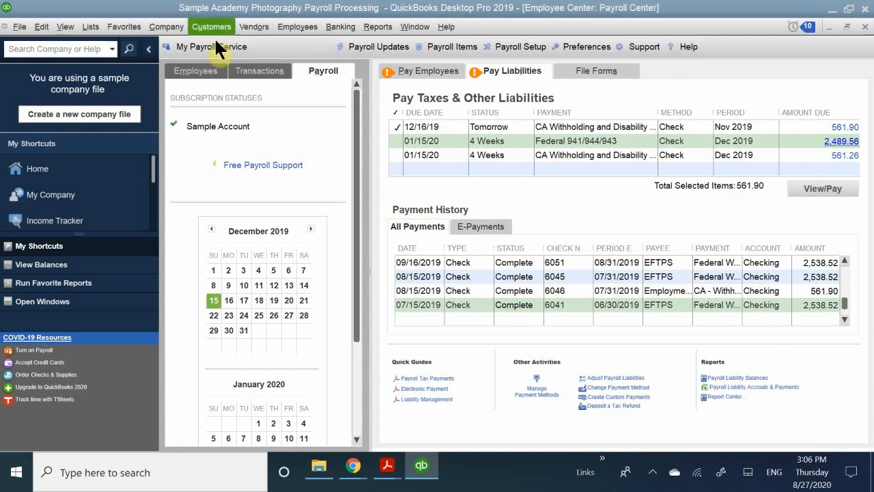
# - Pay the Nov 2019 CA Withholding and Disability liability due 12/16/19 with a check from Checking, and close the payment summary
pyautogui.click(481, 129)
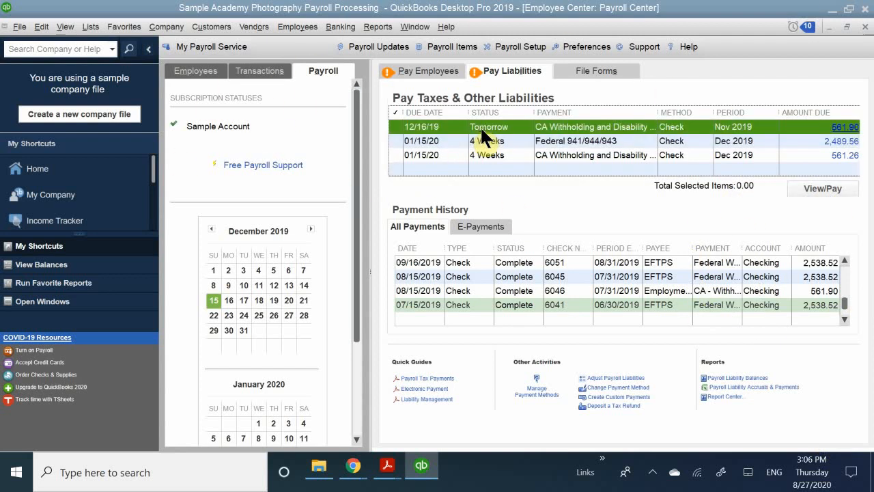
pyautogui.click(394, 126)
pyautogui.click(833, 184)
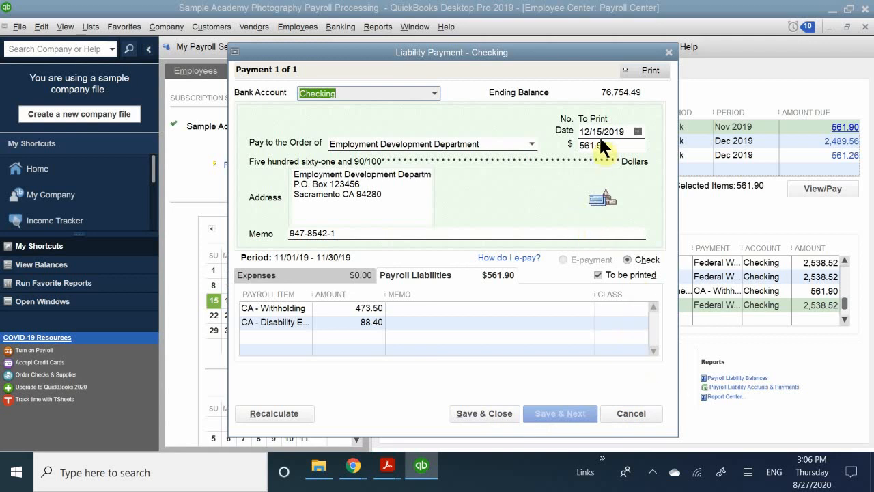
pyautogui.click(483, 412)
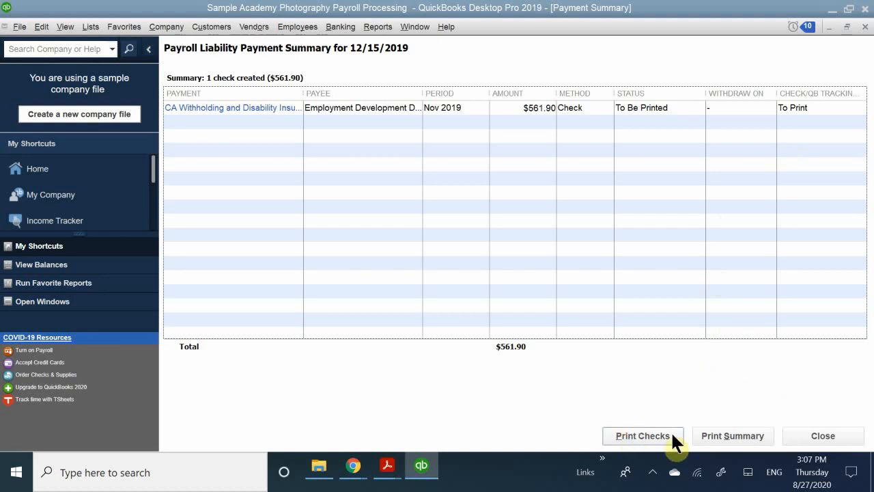
pyautogui.click(816, 435)
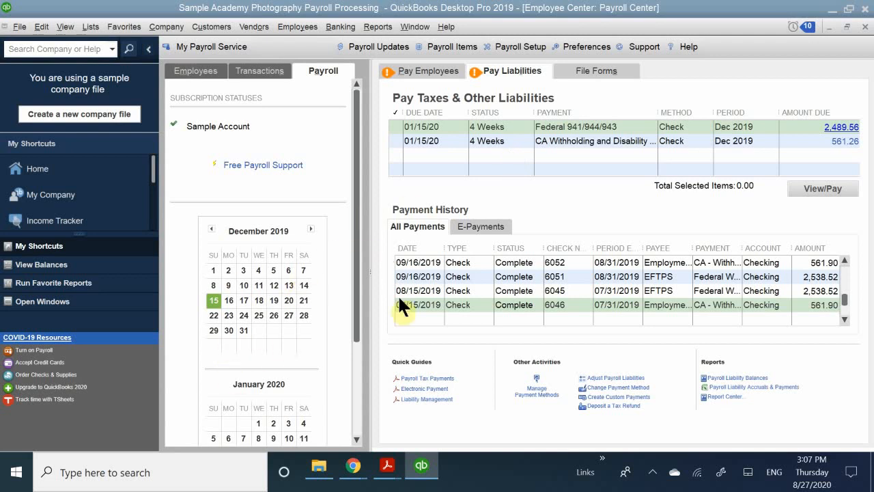
pyautogui.click(427, 260)
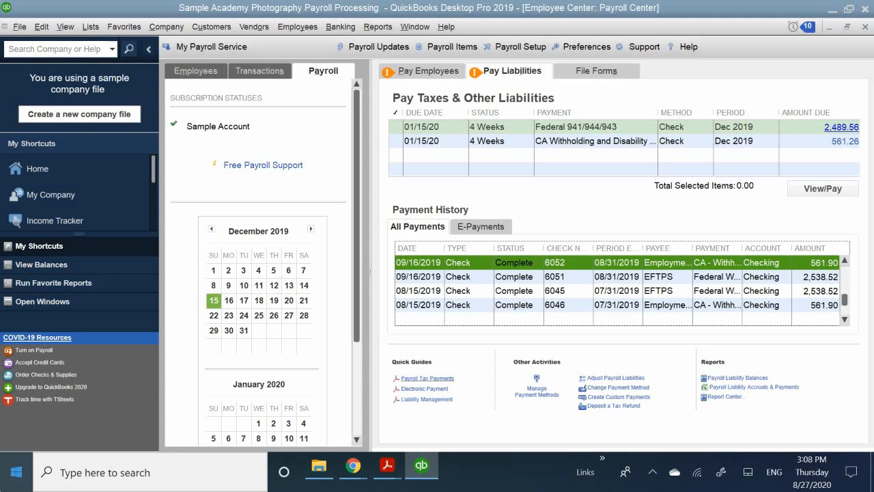
# - Switch to QB CH 11.pdf in Acrobat Reader and read through the liability payment steps to the Creating Payroll Reports section
pyautogui.moveTo(384, 471)
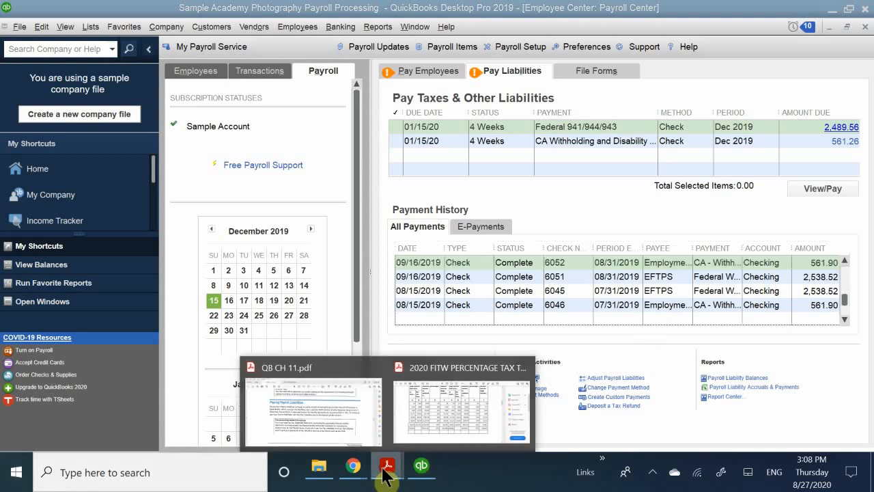
pyautogui.click(317, 400)
pyautogui.scroll(-10, 333, 308)
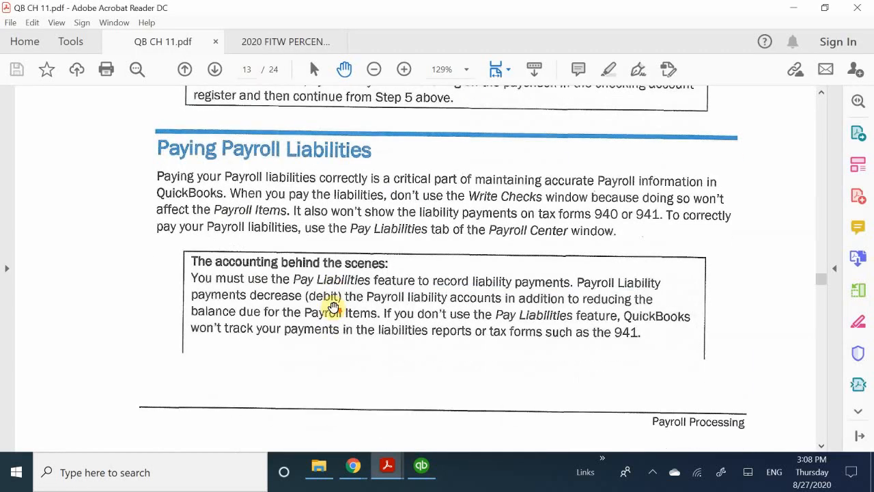
pyautogui.scroll(-10, 329, 308)
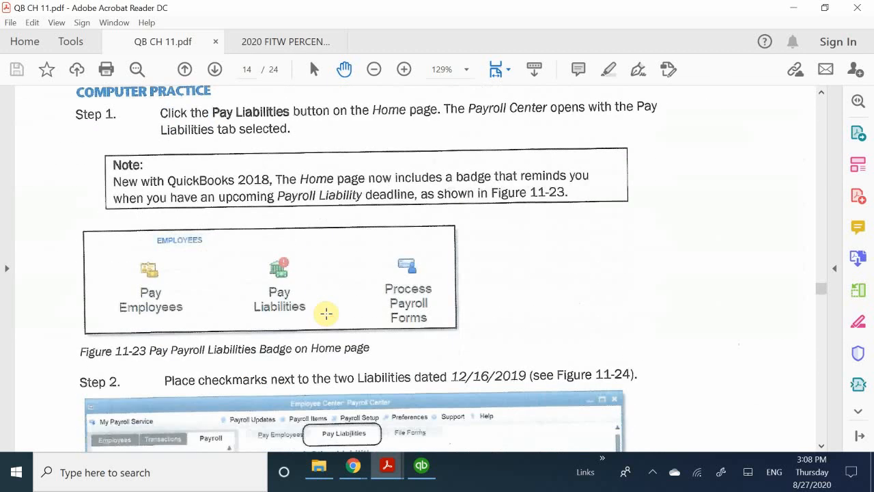
pyautogui.scroll(-8, 327, 313)
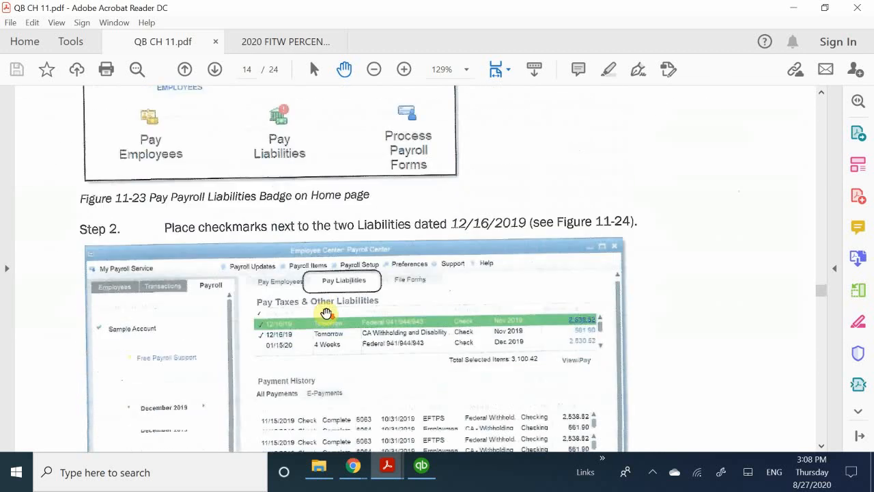
pyautogui.scroll(-1, 329, 309)
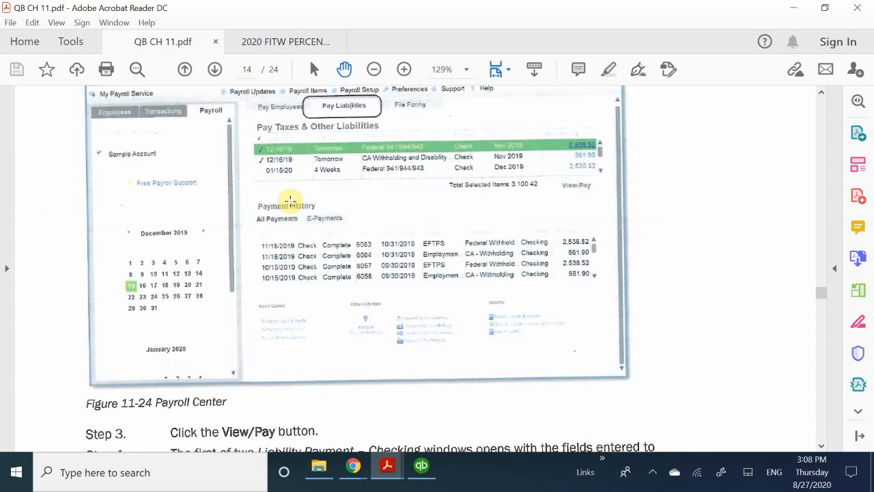
pyautogui.scroll(-10, 267, 232)
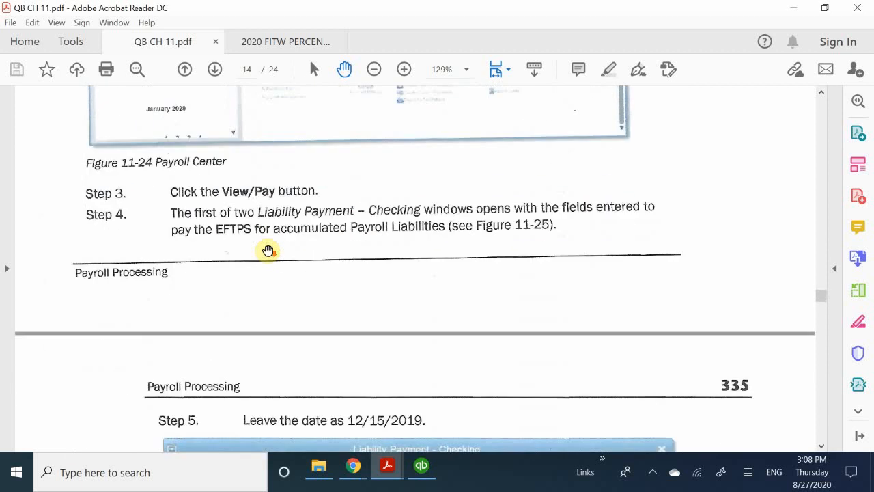
pyautogui.scroll(-10, 269, 251)
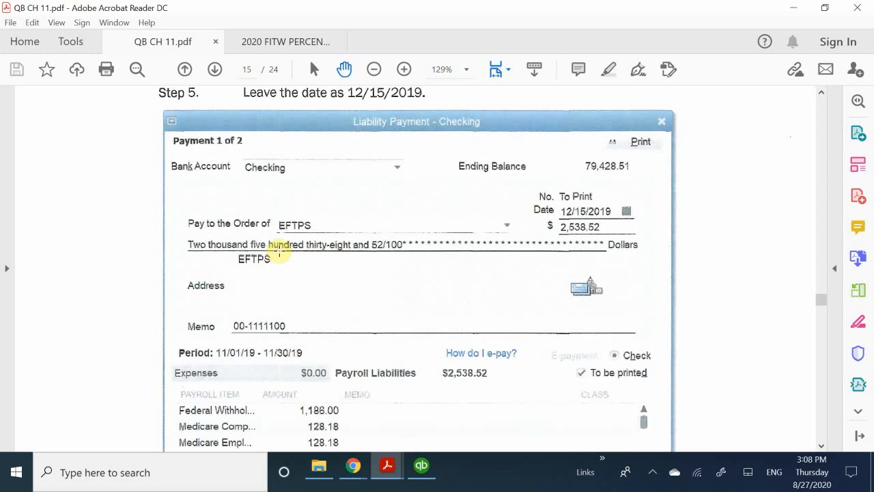
pyautogui.scroll(-10, 277, 253)
pyautogui.scroll(-15, 280, 249)
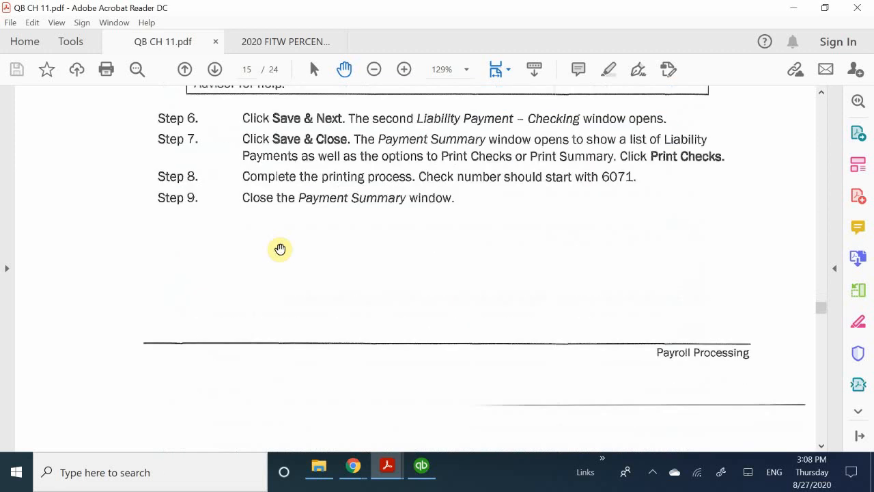
pyautogui.scroll(-6, 280, 248)
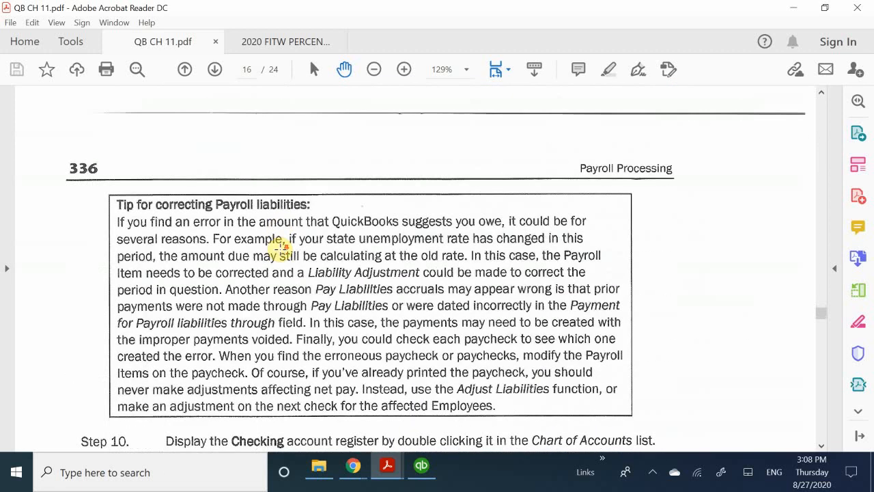
pyautogui.scroll(-6, 280, 249)
pyautogui.scroll(-7, 280, 247)
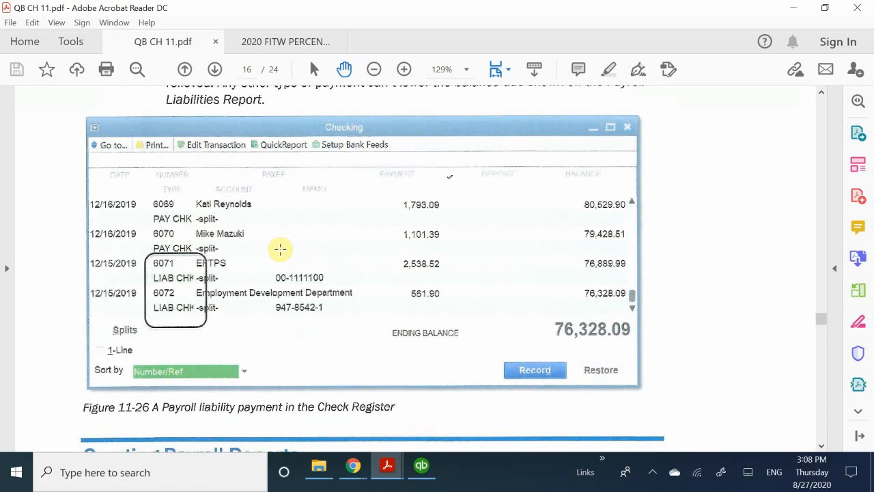
pyautogui.scroll(-6, 280, 249)
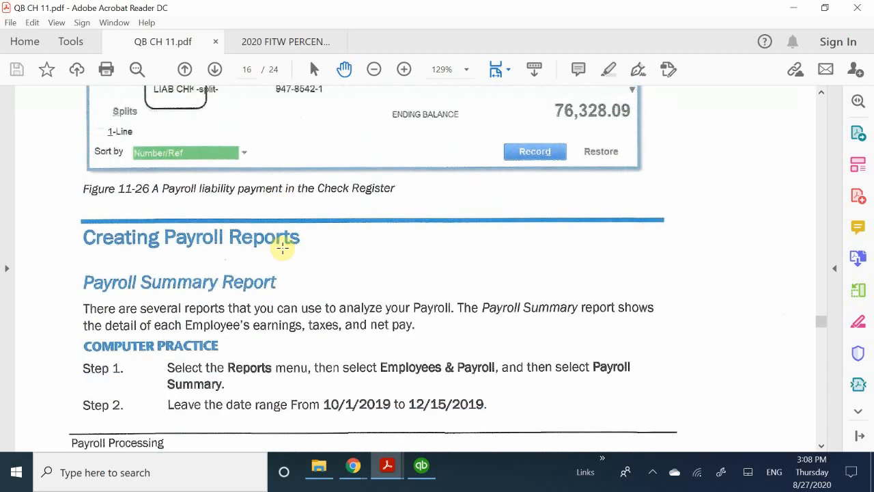
pyautogui.scroll(-1, 283, 249)
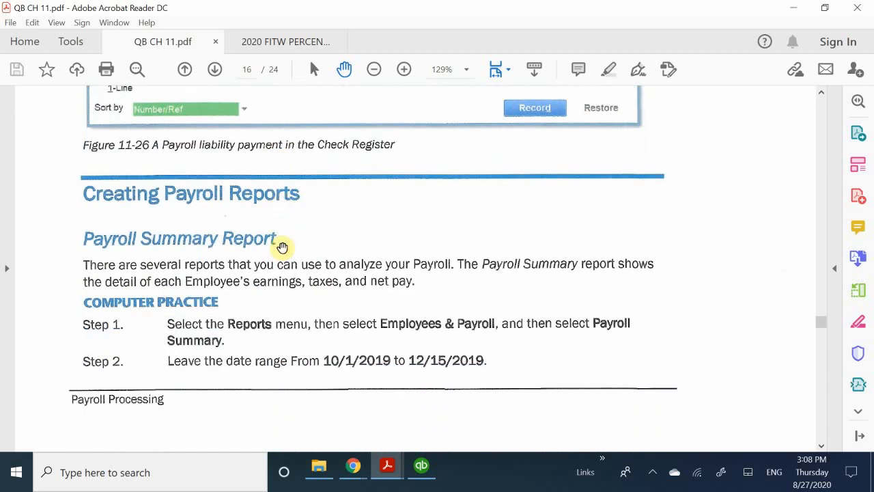
# - Consult QB CH 11.pdf again for the Payroll Summary Report practice steps and date range
pyautogui.click(421, 467)
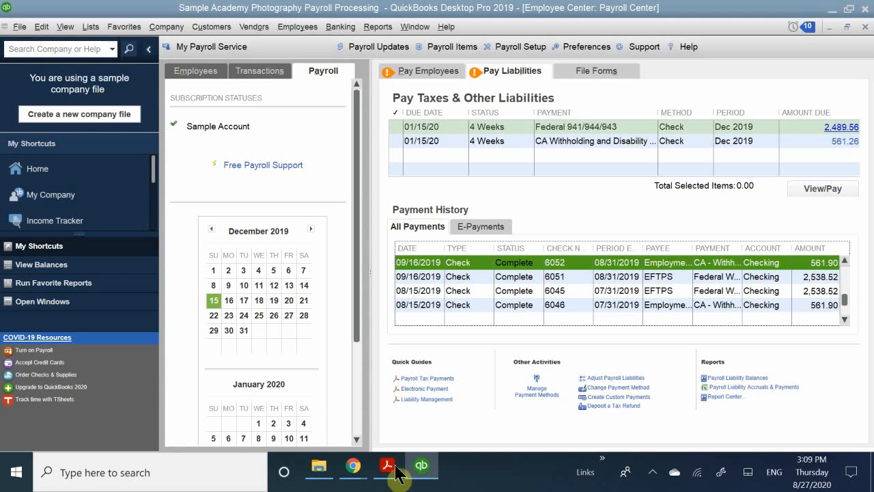
pyautogui.moveTo(341, 469)
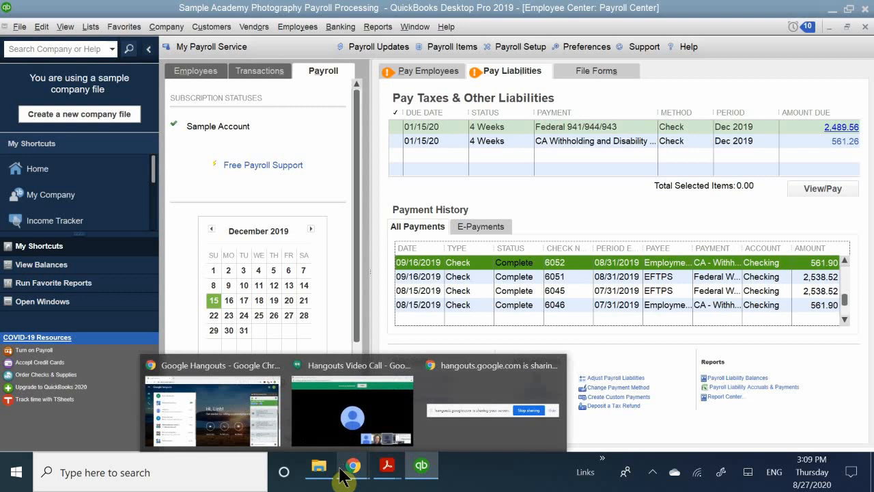
pyautogui.moveTo(384, 470)
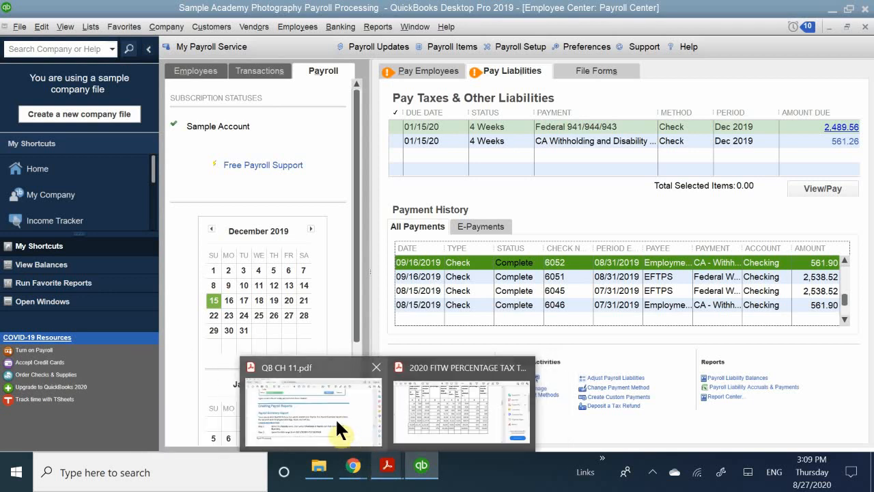
pyautogui.moveTo(335, 417)
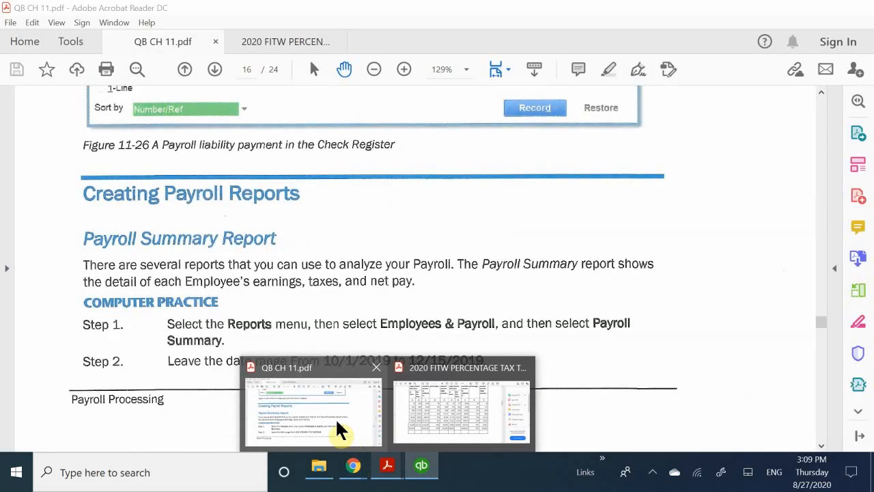
pyautogui.click(342, 423)
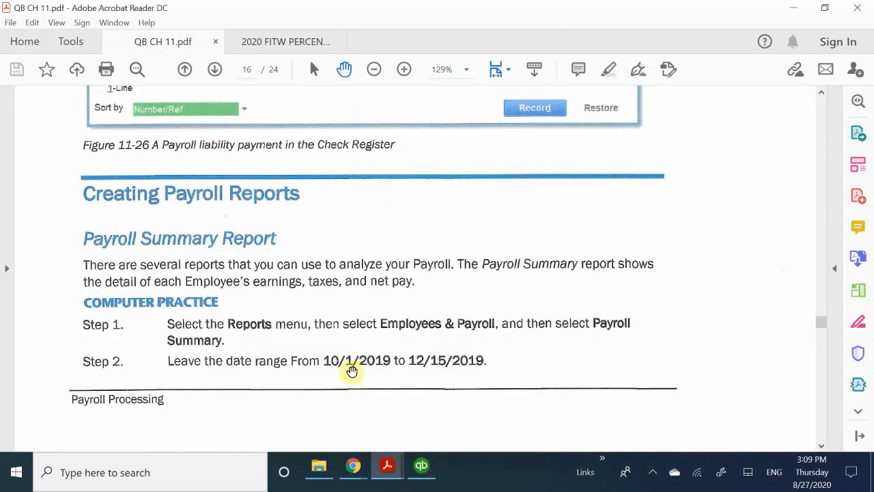
pyautogui.scroll(-2, 351, 371)
pyautogui.scroll(-1, 353, 372)
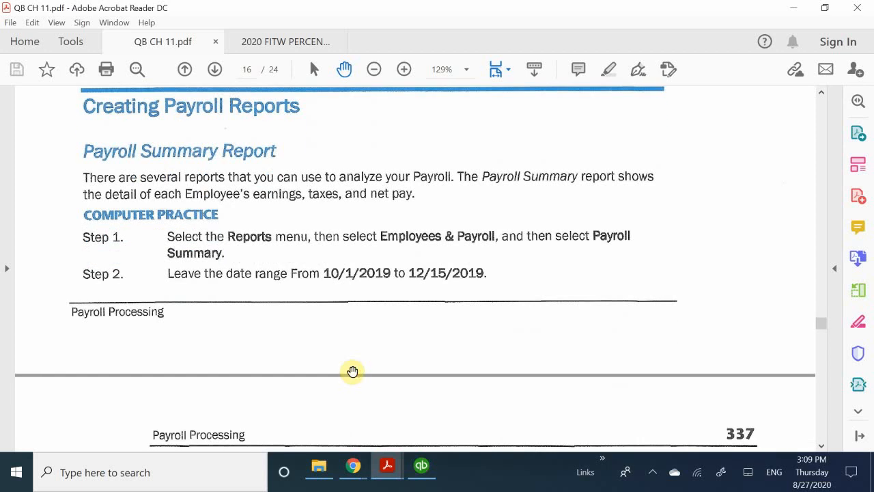
# - Switch to QuickBooks and open the Payroll Summary report from the Employees & Payroll reports
pyautogui.click(423, 467)
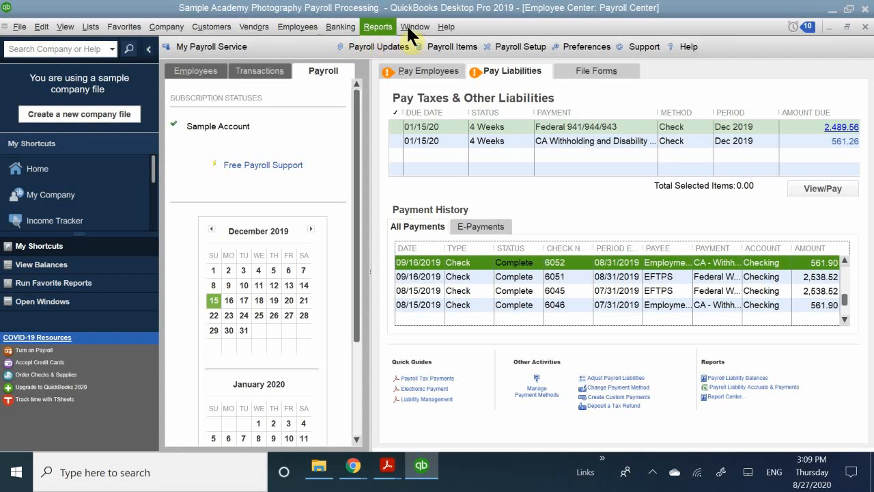
pyautogui.click(374, 26)
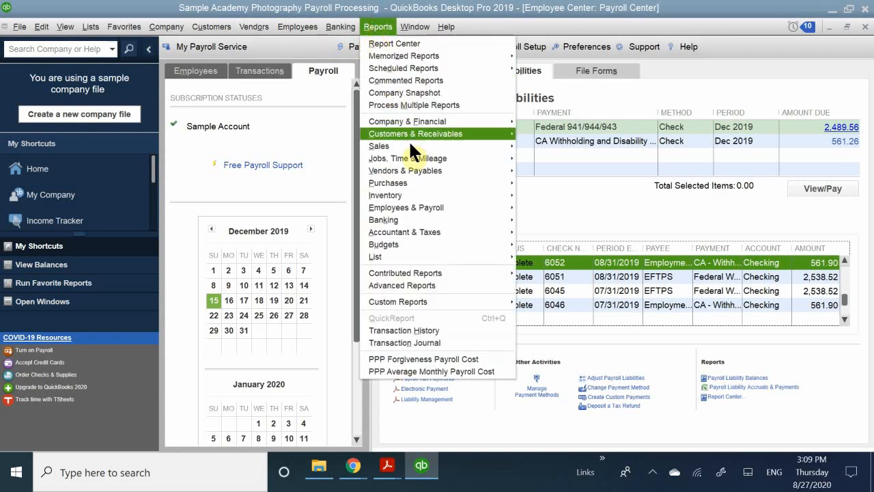
pyautogui.moveTo(432, 171)
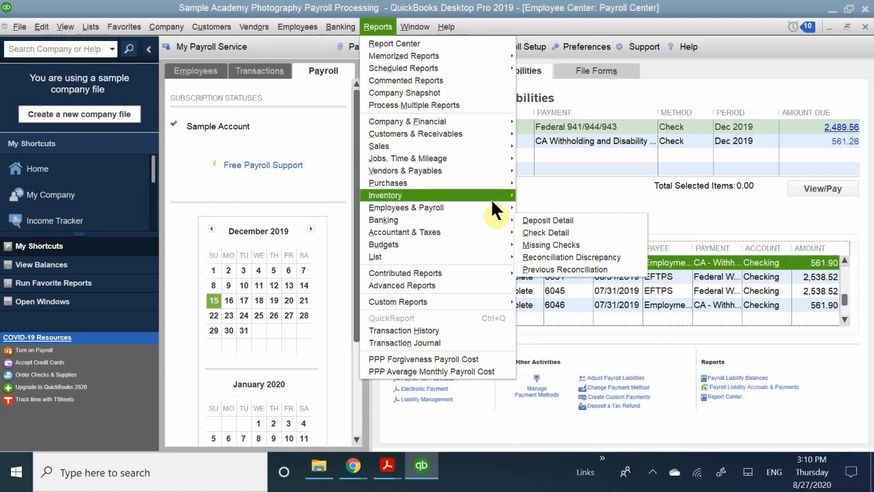
pyautogui.moveTo(493, 207)
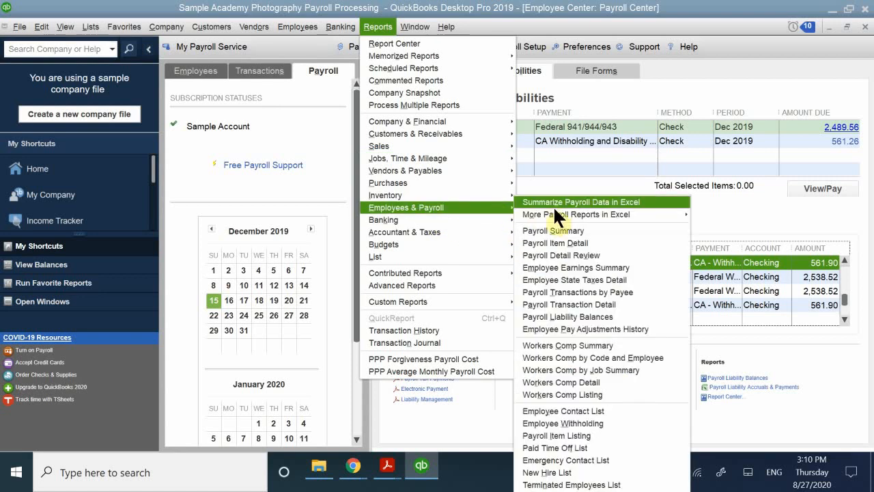
pyautogui.moveTo(555, 213)
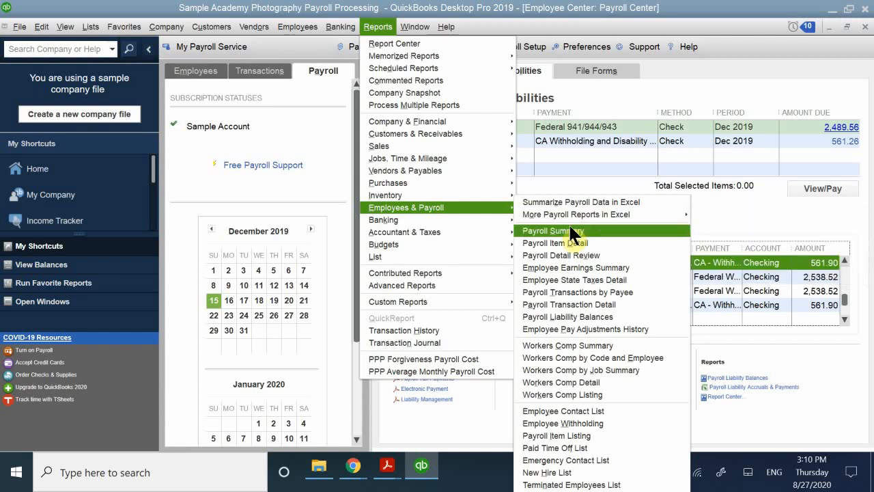
pyautogui.click(570, 230)
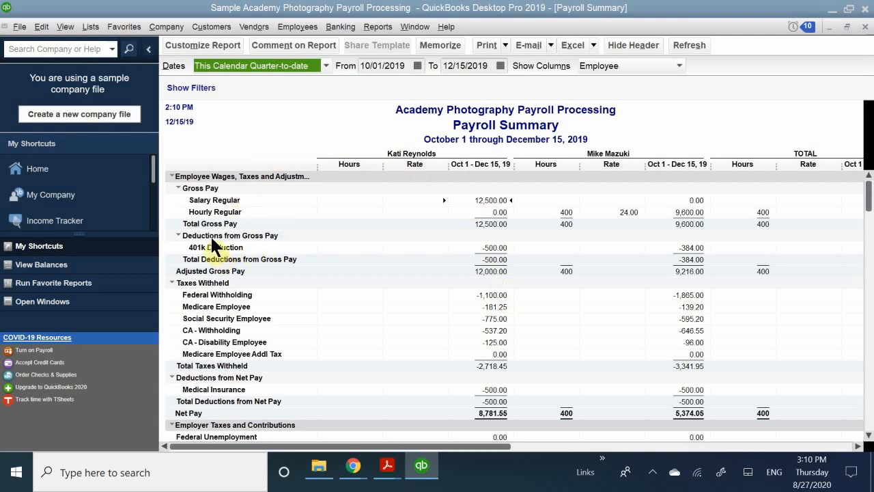
# - Examine the Payroll Summary report's gross pay, deductions, taxes withheld, net pay and employer taxes and contributions for each employee
pyautogui.click(227, 207)
pyautogui.click(213, 250)
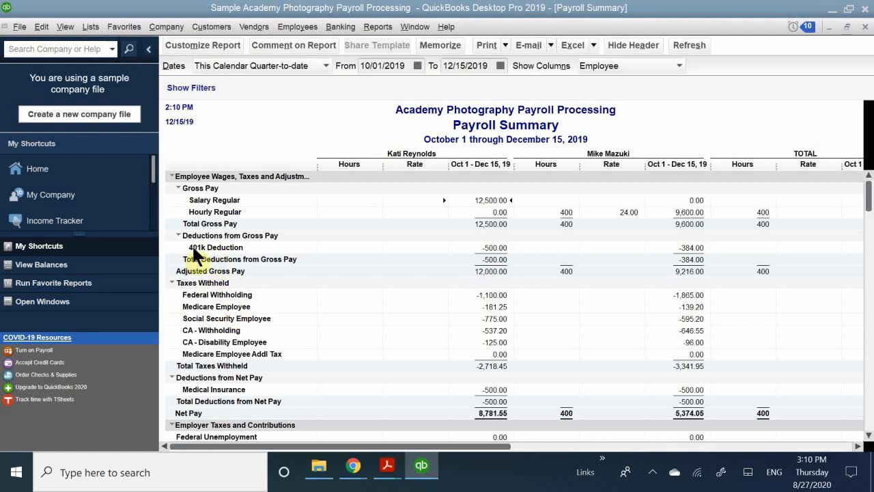
pyautogui.scroll(-3, 216, 251)
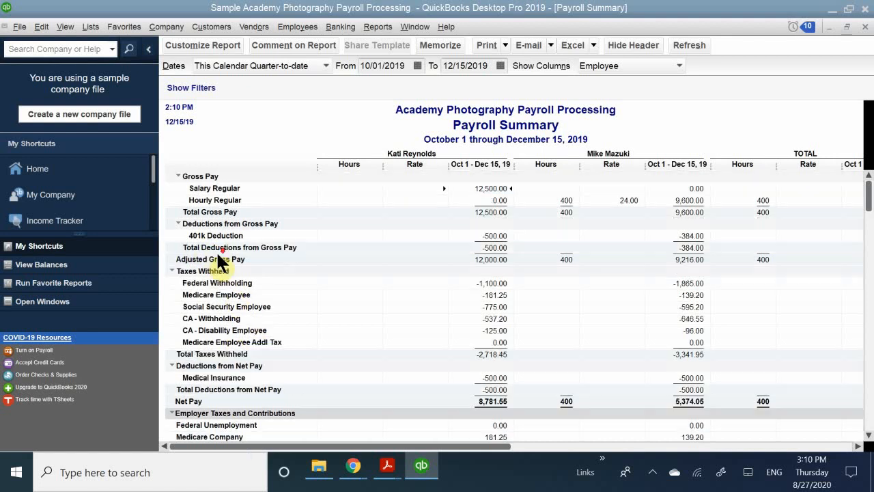
pyautogui.scroll(3, 216, 252)
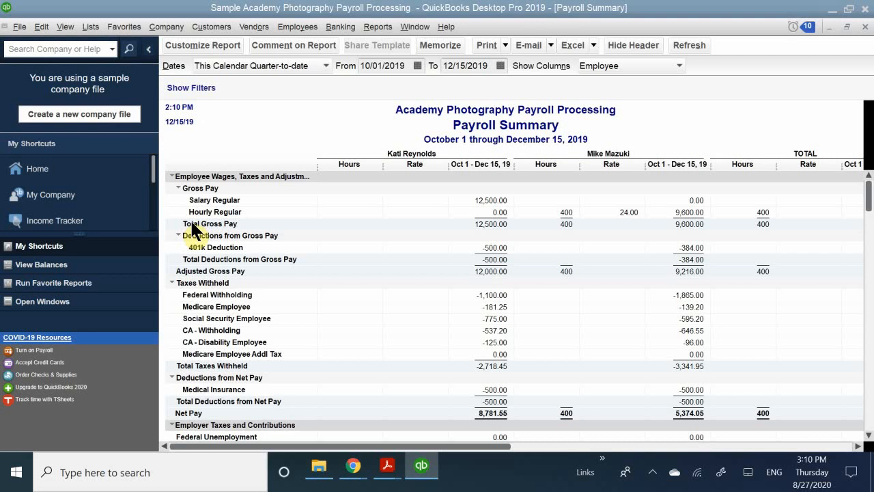
pyautogui.scroll(-2, 303, 276)
pyautogui.scroll(2, 304, 276)
pyautogui.scroll(-3, 487, 319)
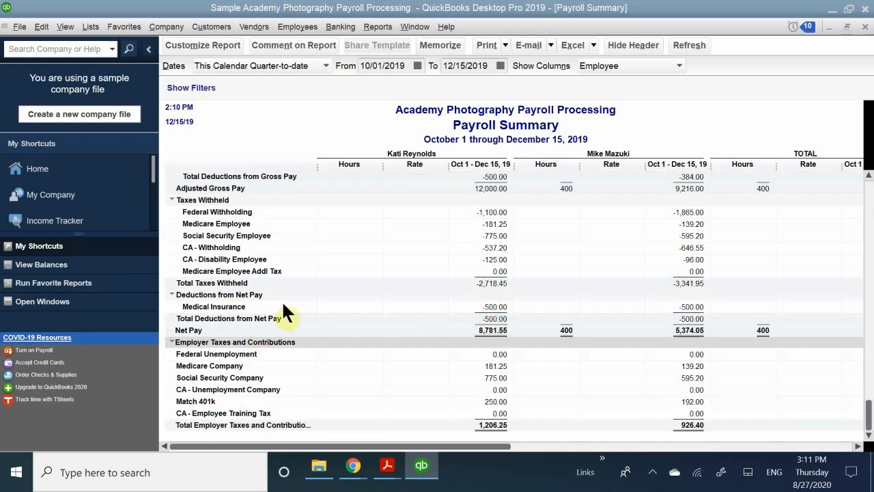
pyautogui.scroll(3, 414, 314)
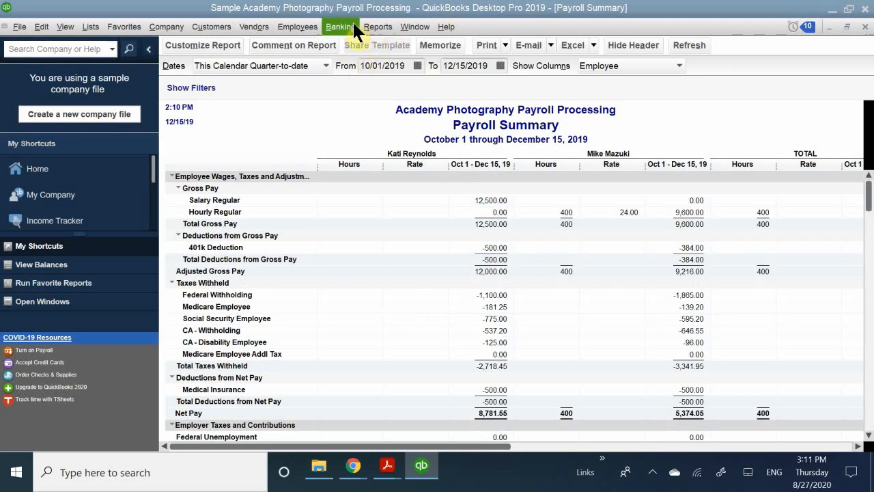
# - Open the Payroll Liability Balances report from the Employees & Payroll reports
pyautogui.click(376, 28)
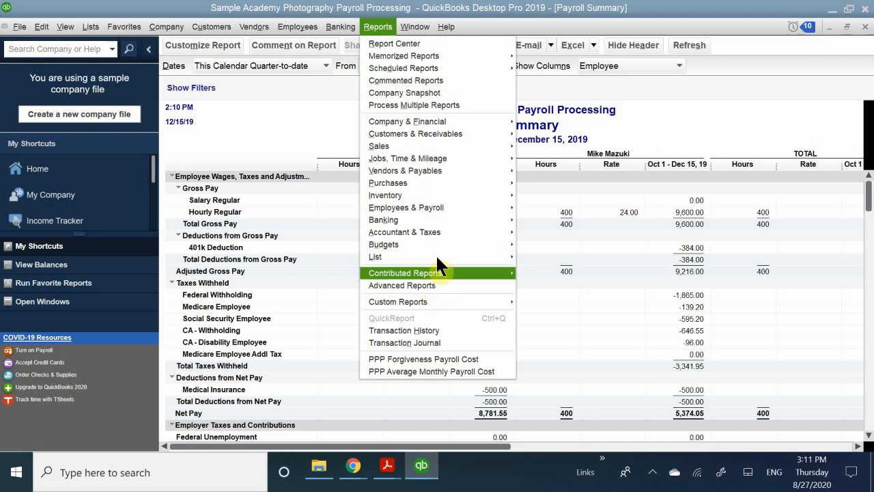
pyautogui.moveTo(462, 211)
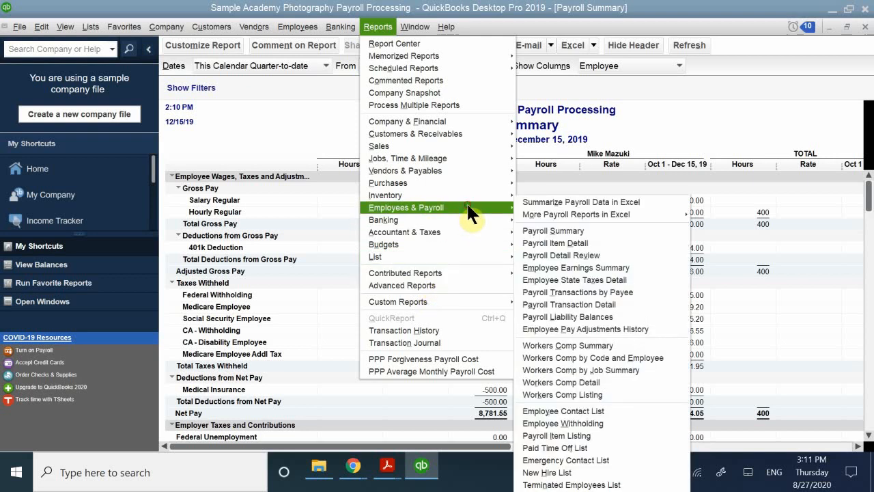
pyautogui.moveTo(534, 210)
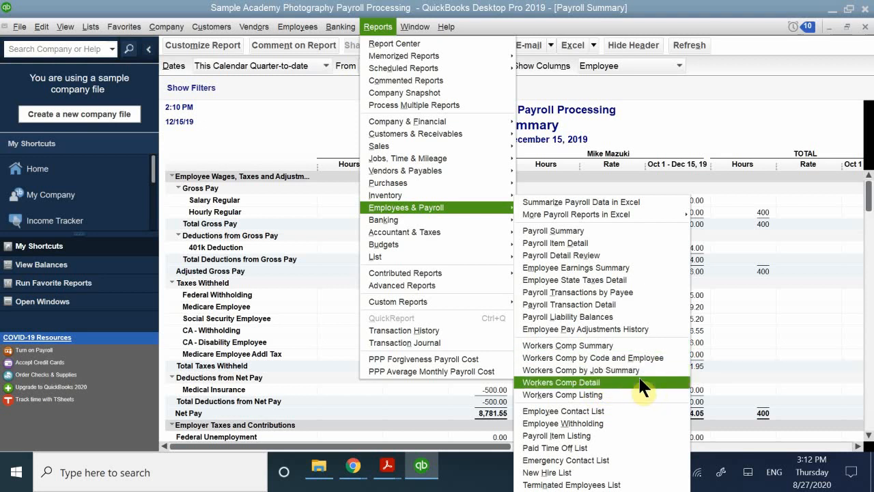
pyautogui.click(565, 316)
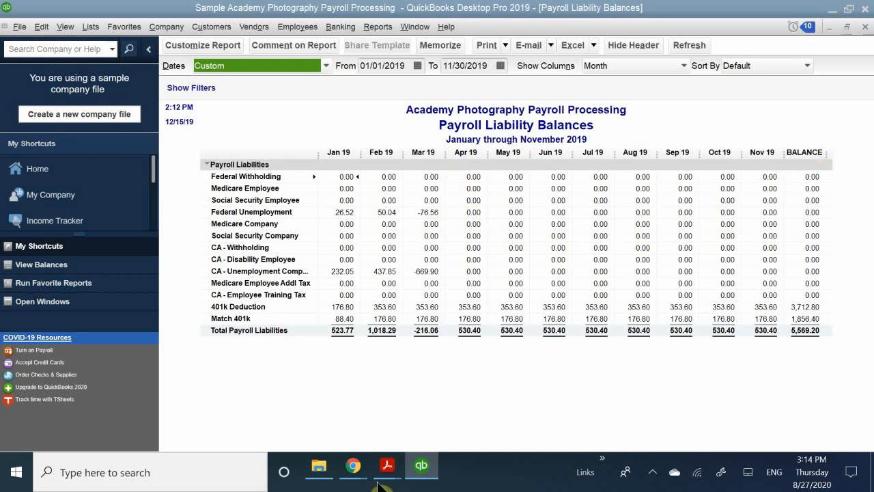
# - Switch to QB CH 11.pdf in Acrobat Reader and read through the remaining payroll report practices and the Preparing Payroll Taxes section
pyautogui.moveTo(385, 463)
pyautogui.click(322, 410)
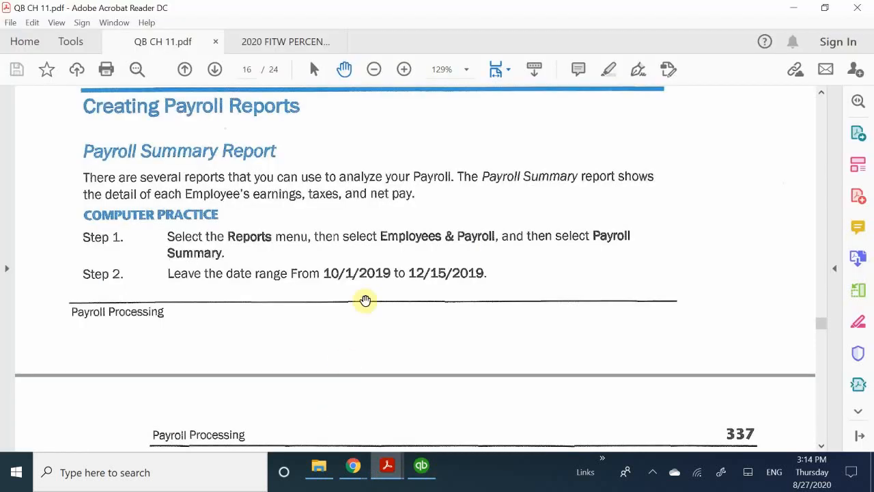
pyautogui.scroll(-10, 366, 301)
pyautogui.scroll(-15, 367, 301)
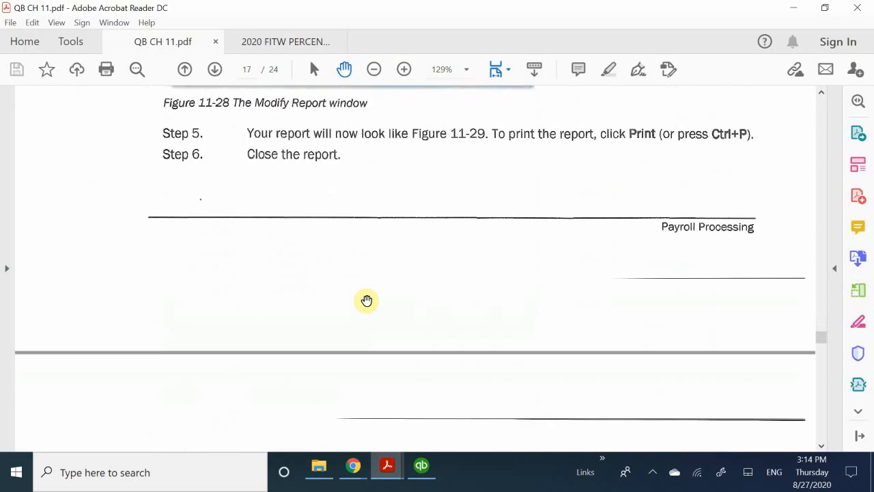
pyautogui.scroll(-15, 367, 300)
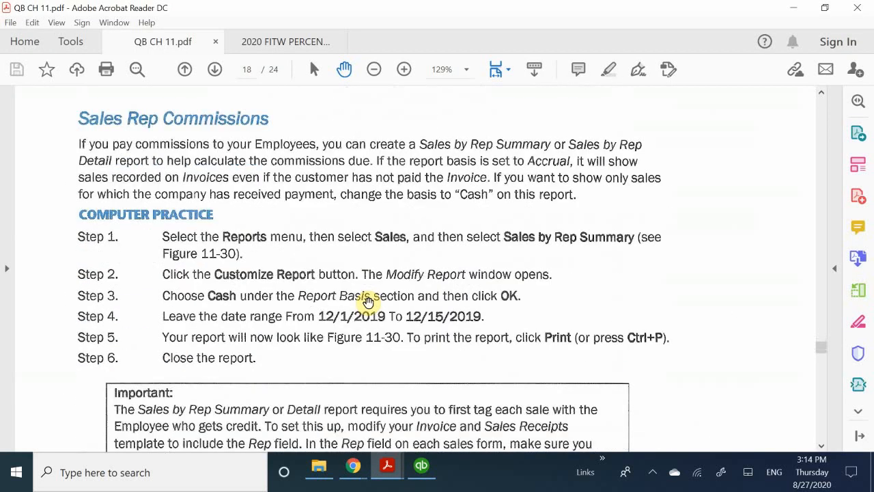
pyautogui.scroll(-10, 368, 301)
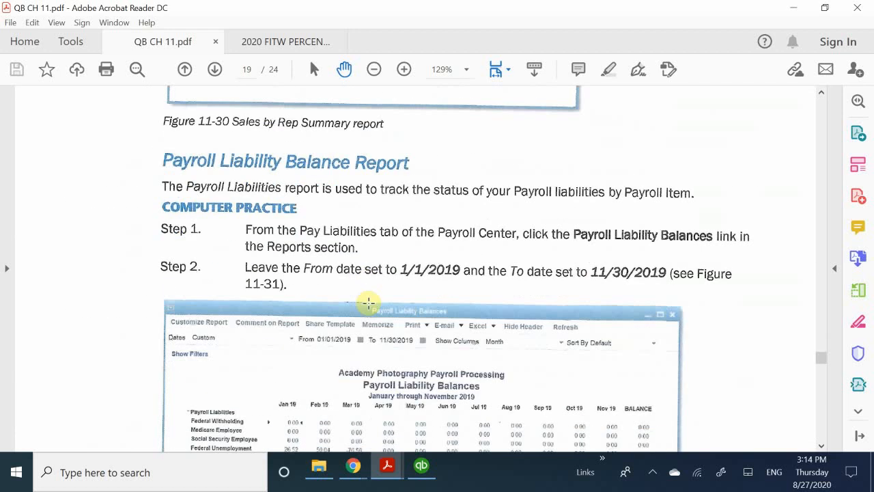
pyautogui.scroll(-15, 368, 302)
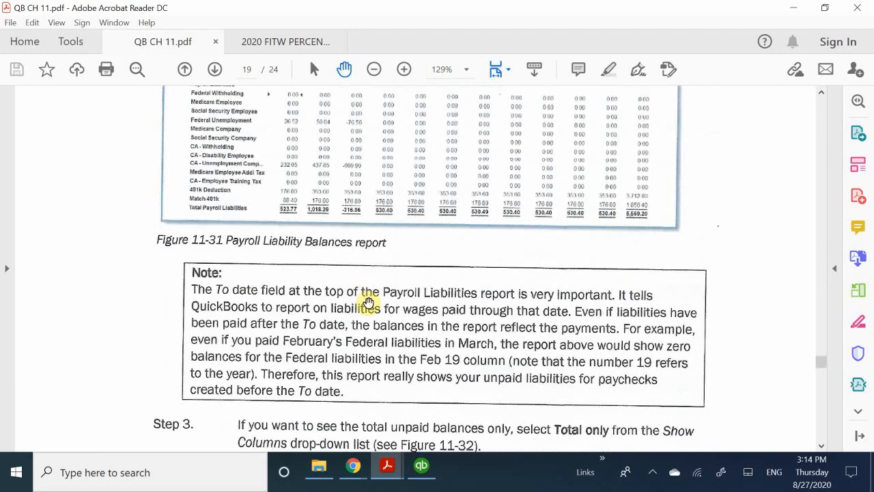
pyautogui.scroll(-15, 368, 302)
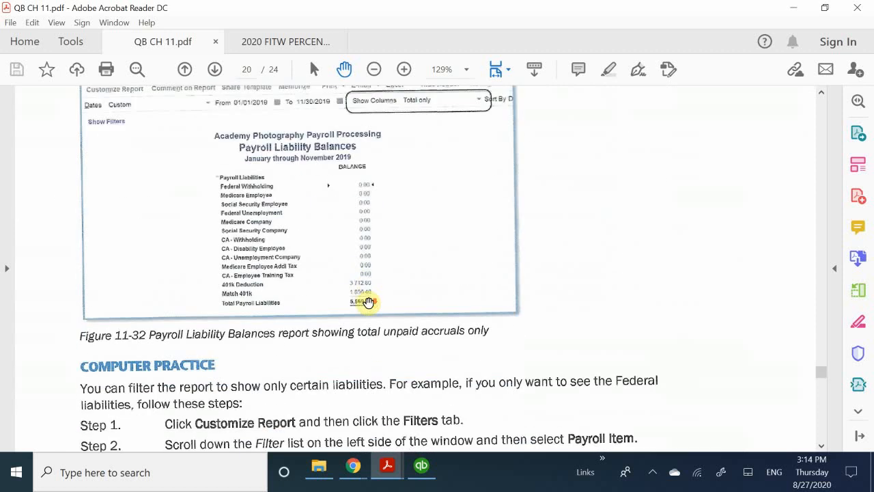
pyautogui.scroll(2, 368, 303)
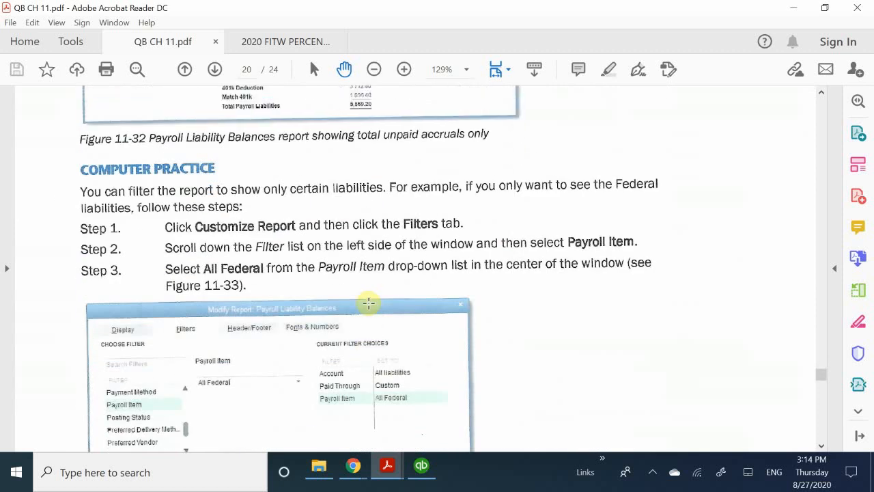
pyautogui.scroll(-20, 368, 302)
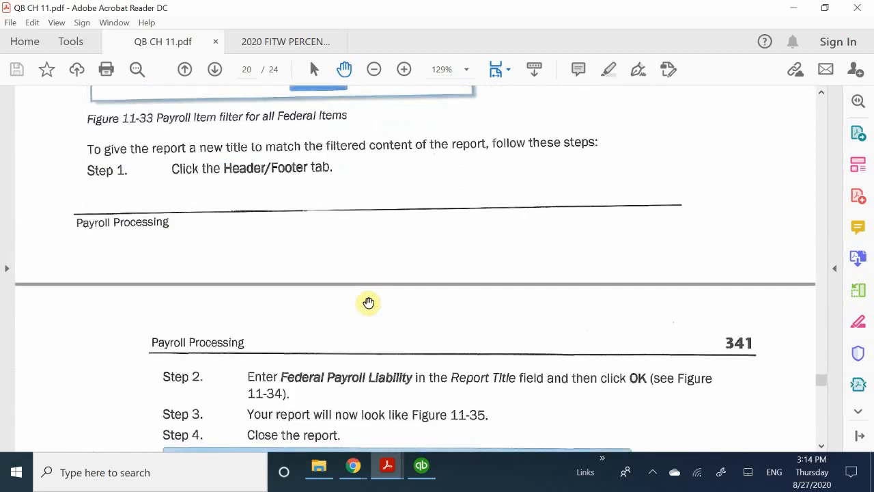
pyautogui.scroll(-20, 368, 302)
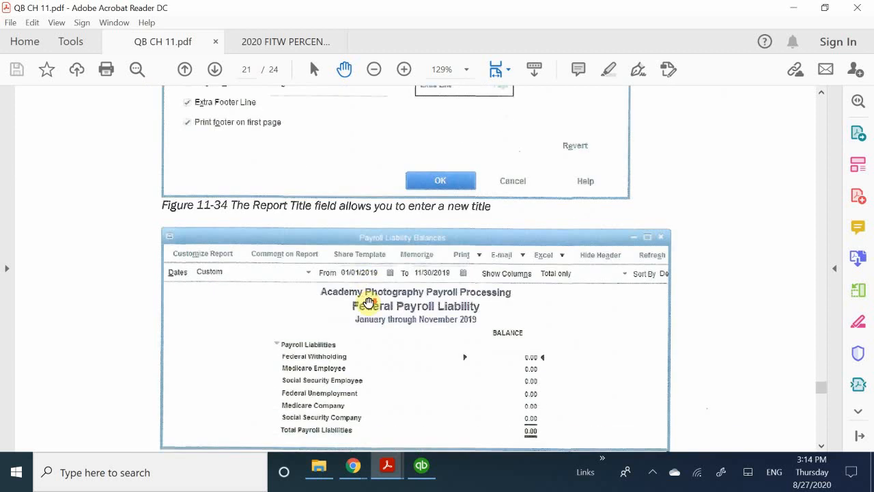
pyautogui.scroll(-10, 368, 302)
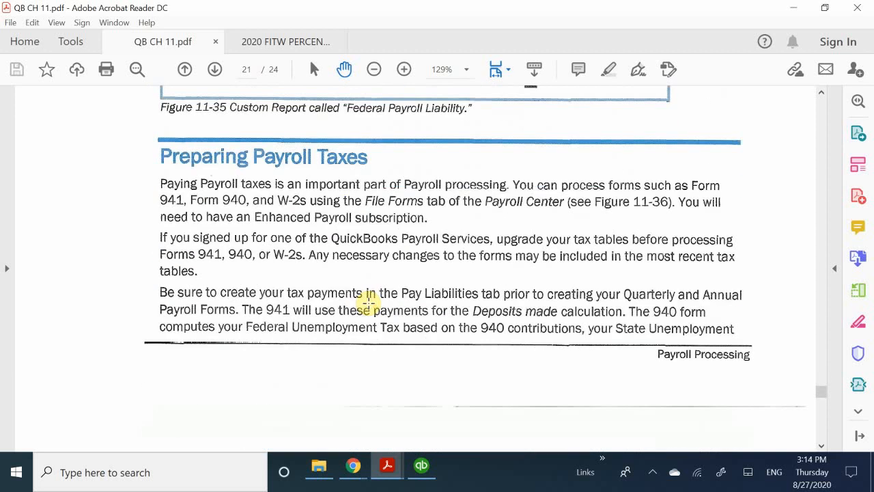
pyautogui.scroll(-15, 368, 303)
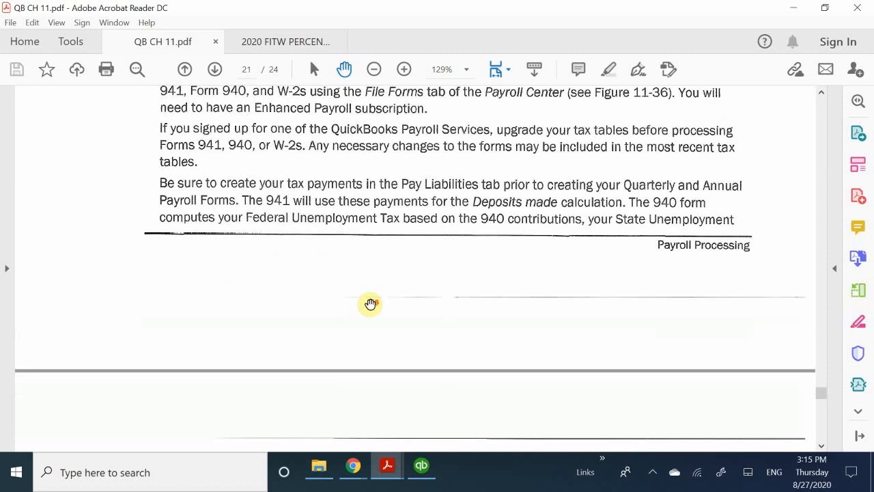
pyautogui.scroll(-15, 369, 303)
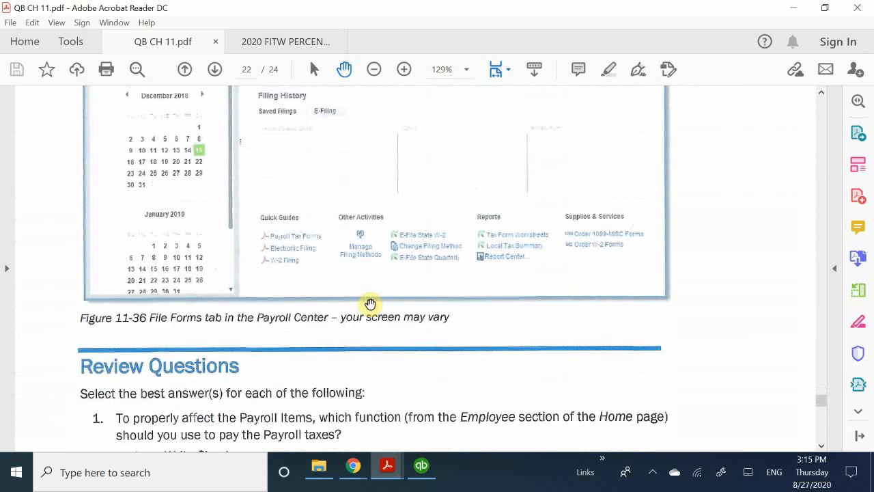
# - Read review questions 1 to 3 and their answer choices in QB CH 11.pdf
pyautogui.scroll(2, 370, 304)
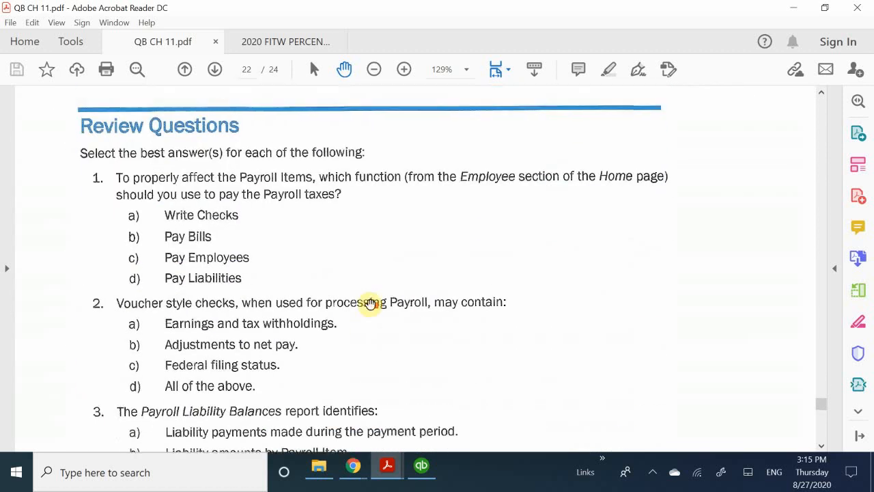
pyautogui.scroll(-1, 369, 303)
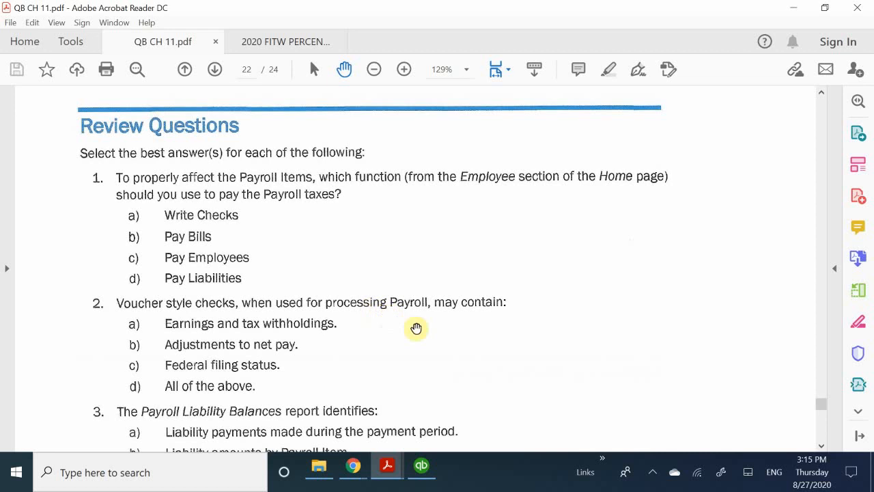
pyautogui.scroll(-3, 413, 330)
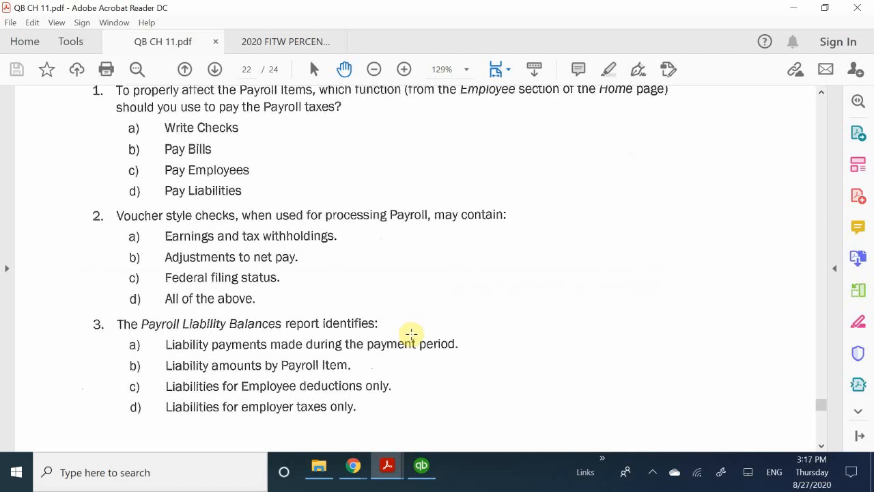
pyautogui.scroll(-1, 411, 335)
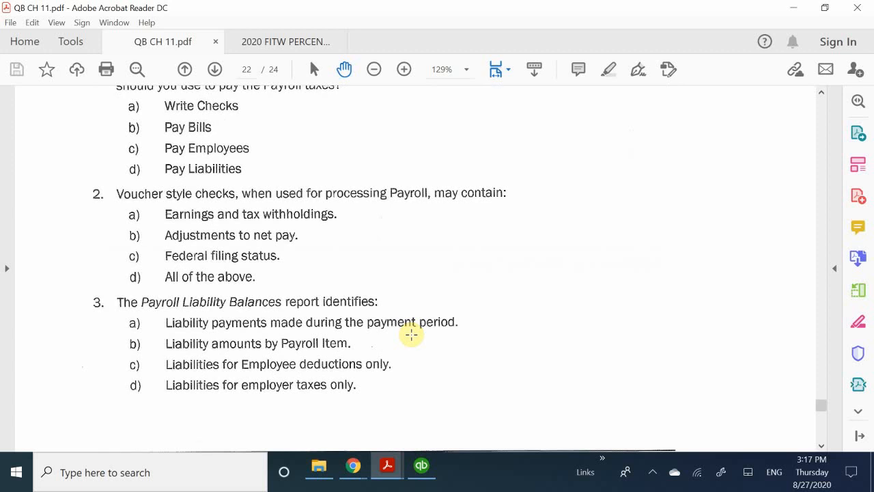
pyautogui.scroll(-1, 411, 335)
pyautogui.scroll(-3, 411, 335)
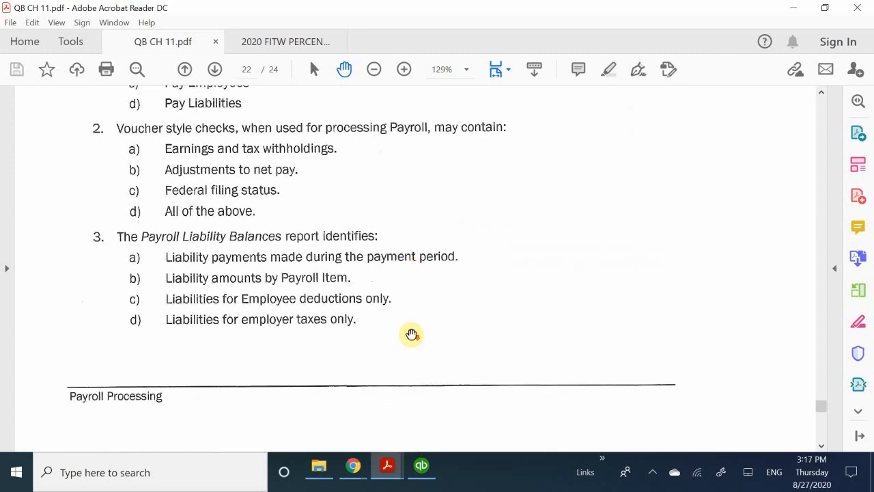
pyautogui.scroll(-1, 412, 334)
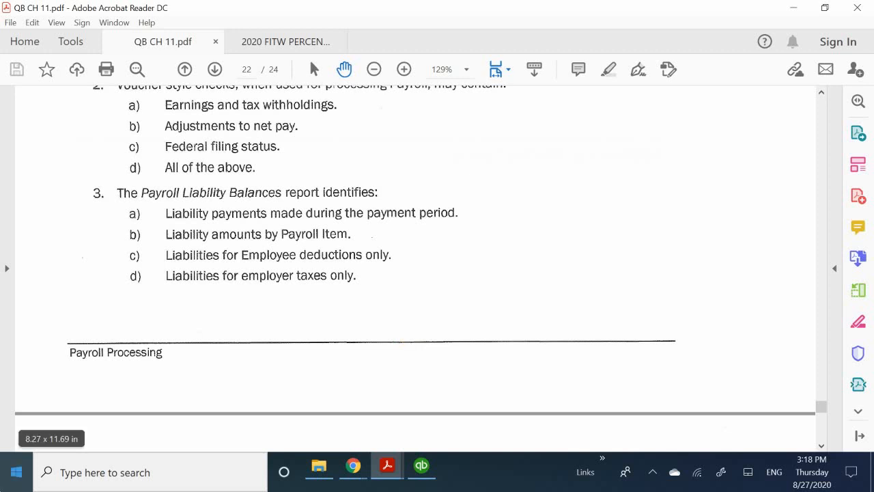
# - Switch back to the Payroll Liability Balances report in QuickBooks
pyautogui.click(420, 472)
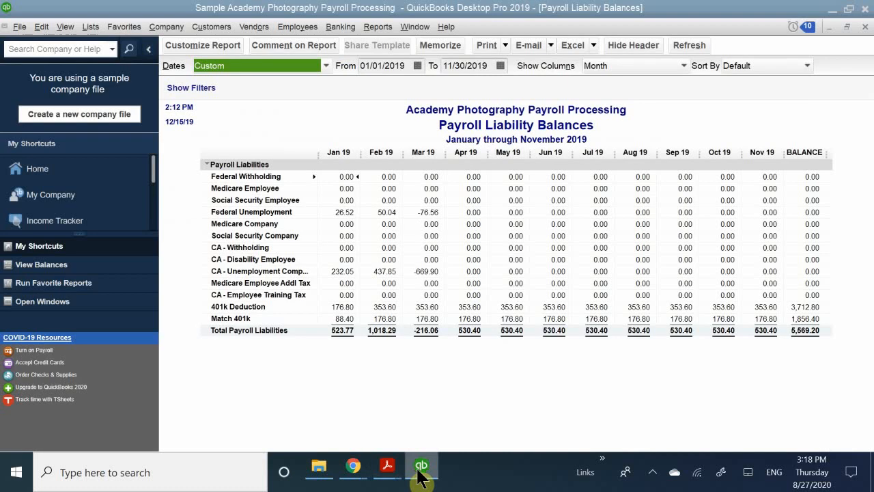
pyautogui.click(419, 466)
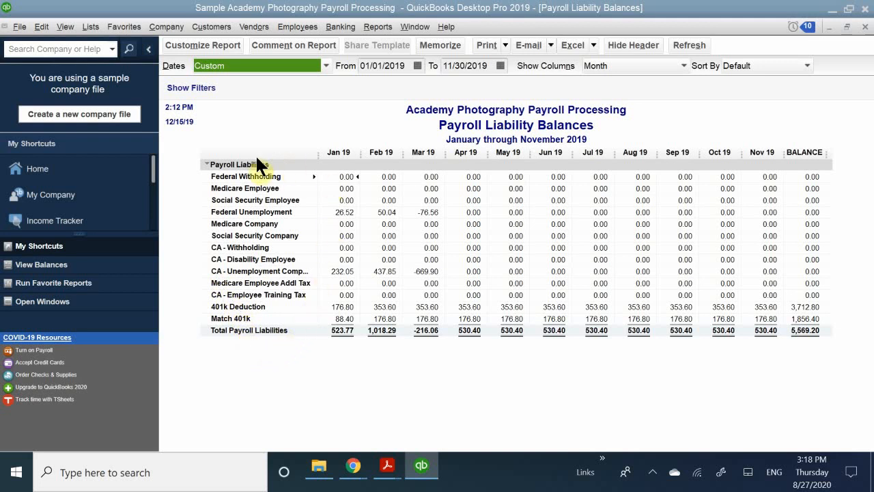
pyautogui.click(198, 341)
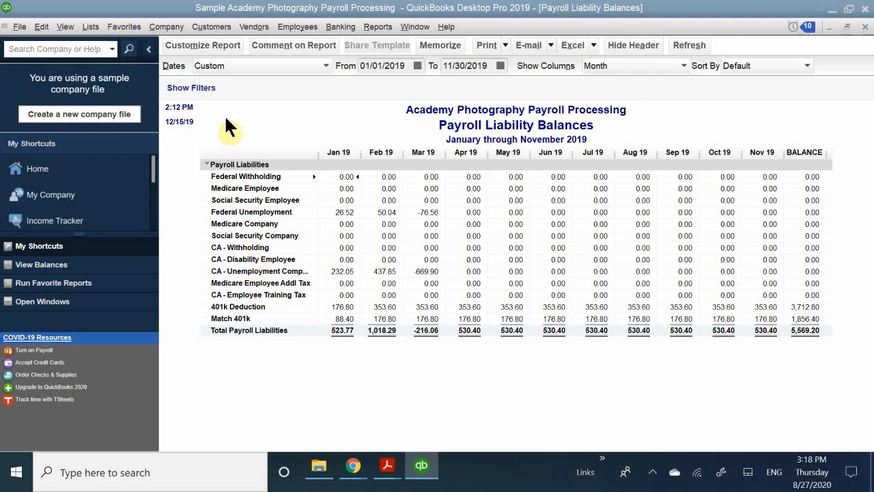
pyautogui.click(78, 29)
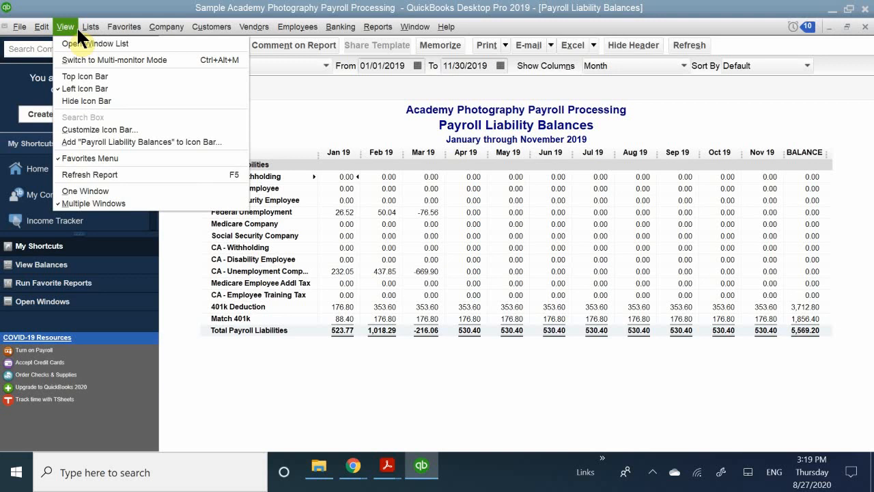
pyautogui.moveTo(86, 26)
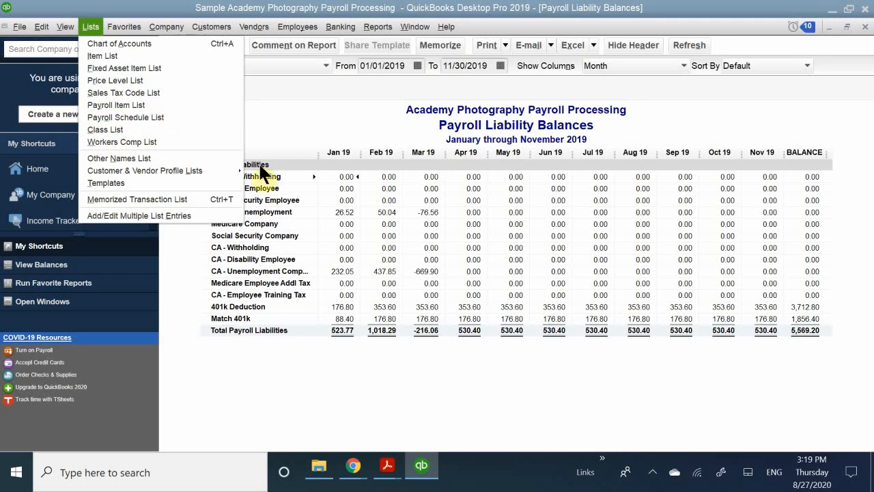
pyautogui.click(260, 259)
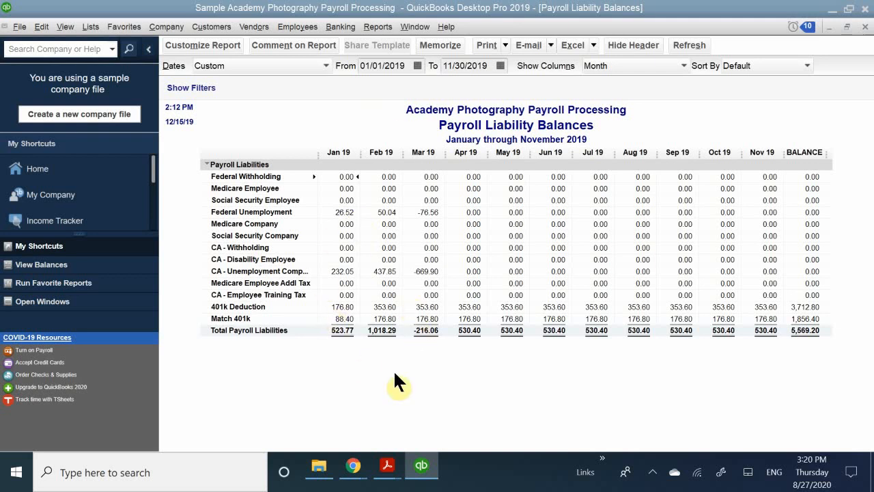
# - Switch to QB CH 11.pdf in Acrobat Reader and read review questions 4 and 5 with their answer choices
pyautogui.moveTo(432, 470)
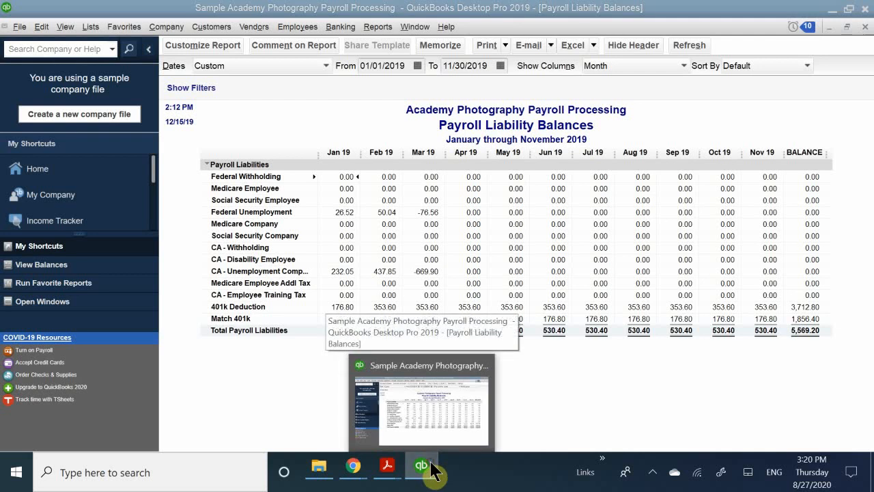
pyautogui.click(431, 471)
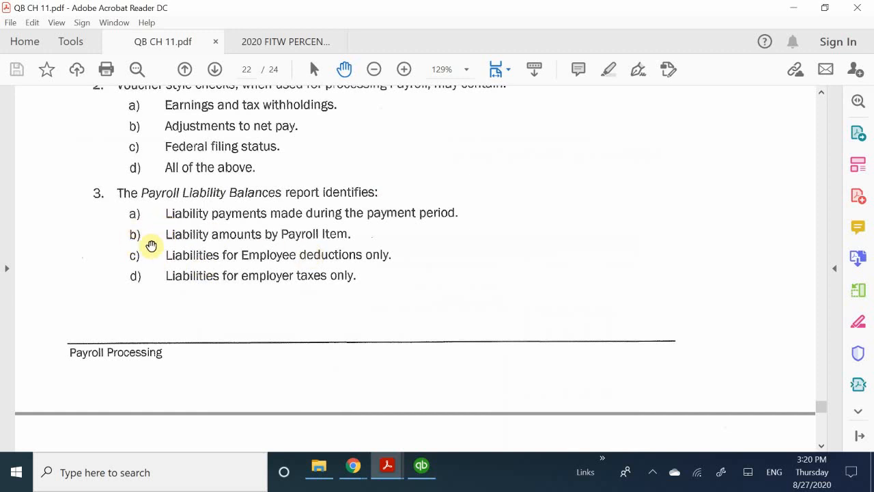
pyautogui.scroll(-4, 176, 254)
pyautogui.scroll(-6, 180, 253)
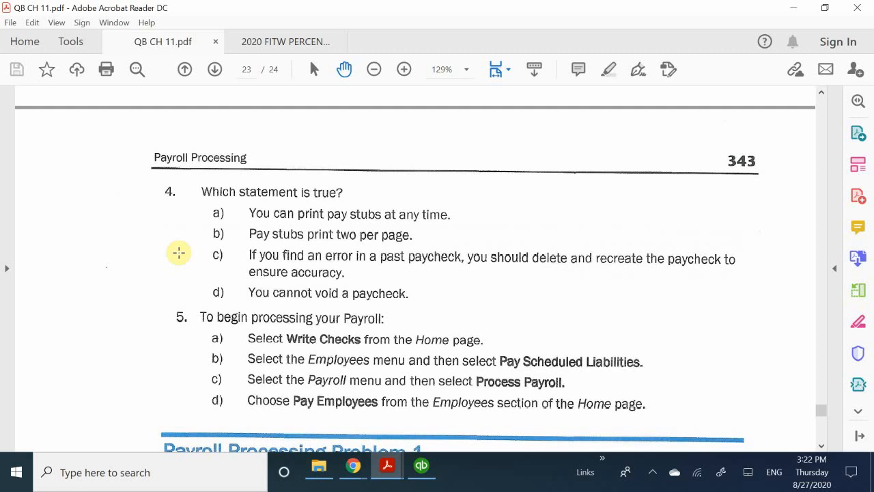
pyautogui.scroll(-4, 180, 253)
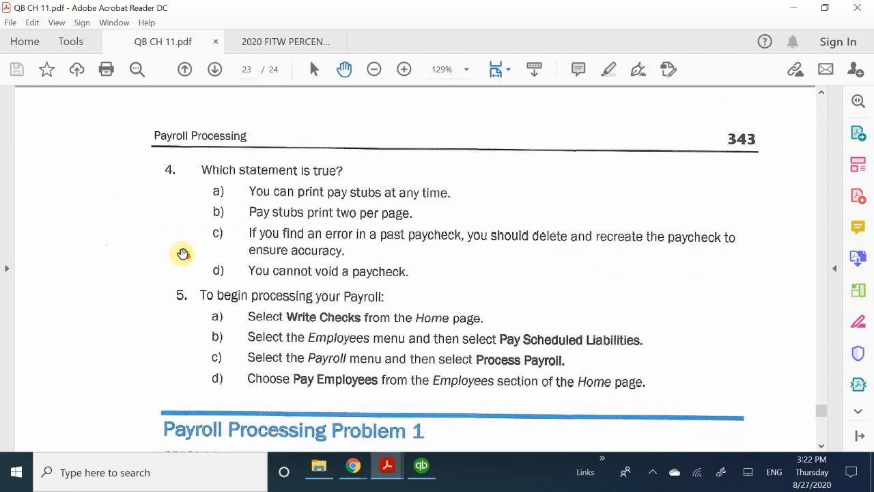
pyautogui.scroll(-1, 183, 253)
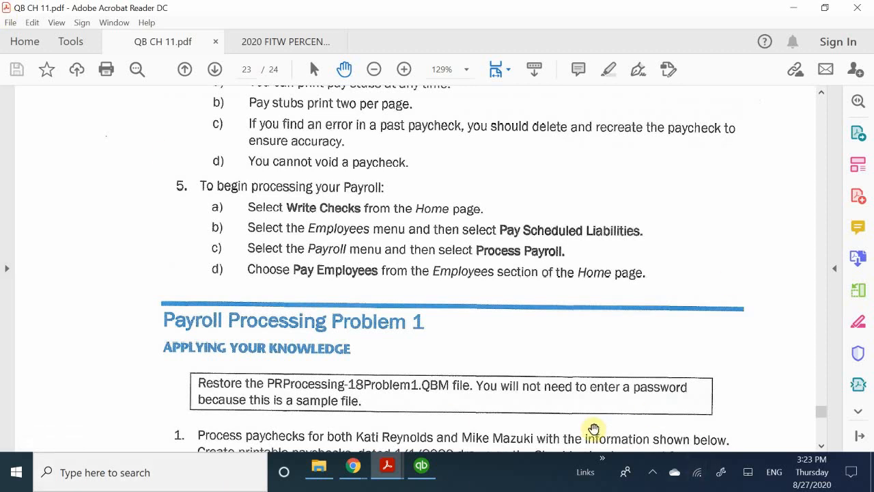
pyautogui.click(653, 472)
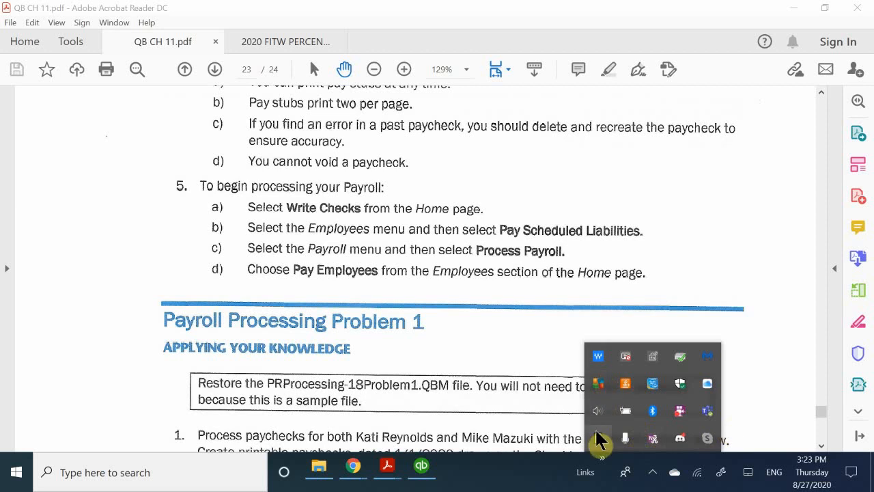
pyautogui.rightClick(684, 410)
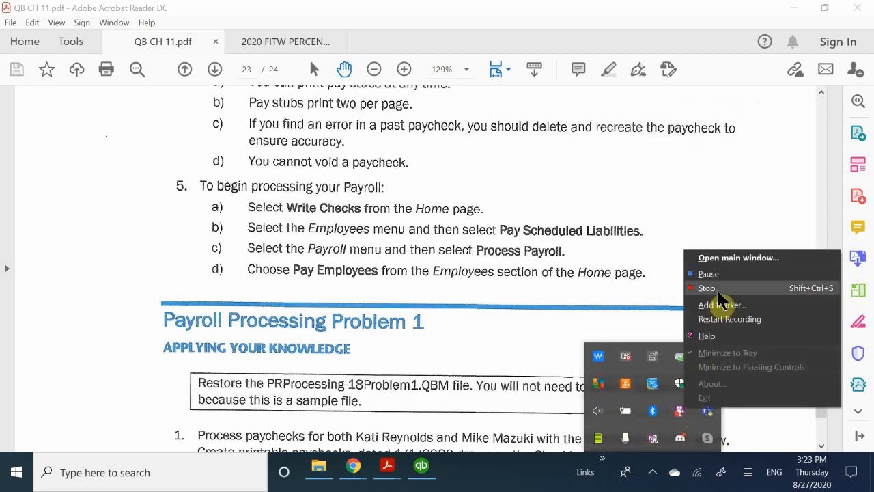